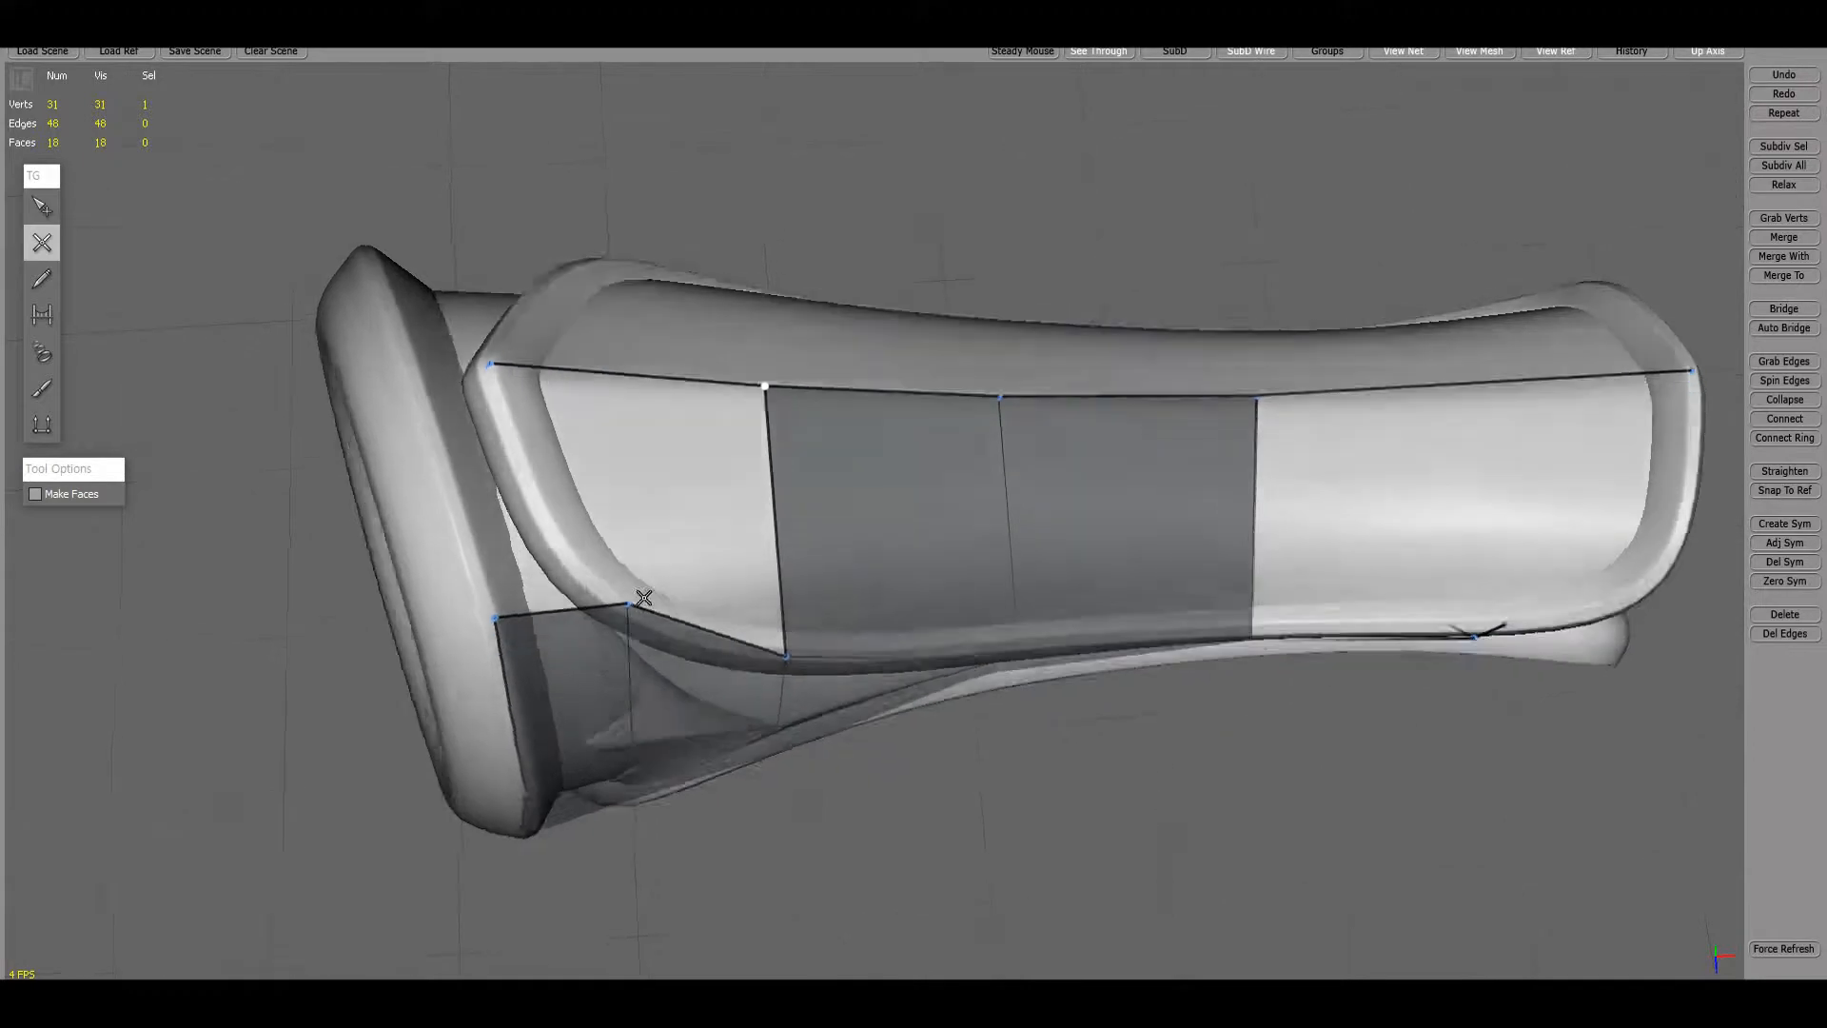
- Add a lengthwise row of vertices along the middle of the raised-rim side panel, forming quads from the collar towards the narrow end
click(615, 563)
click(766, 495)
click(1002, 505)
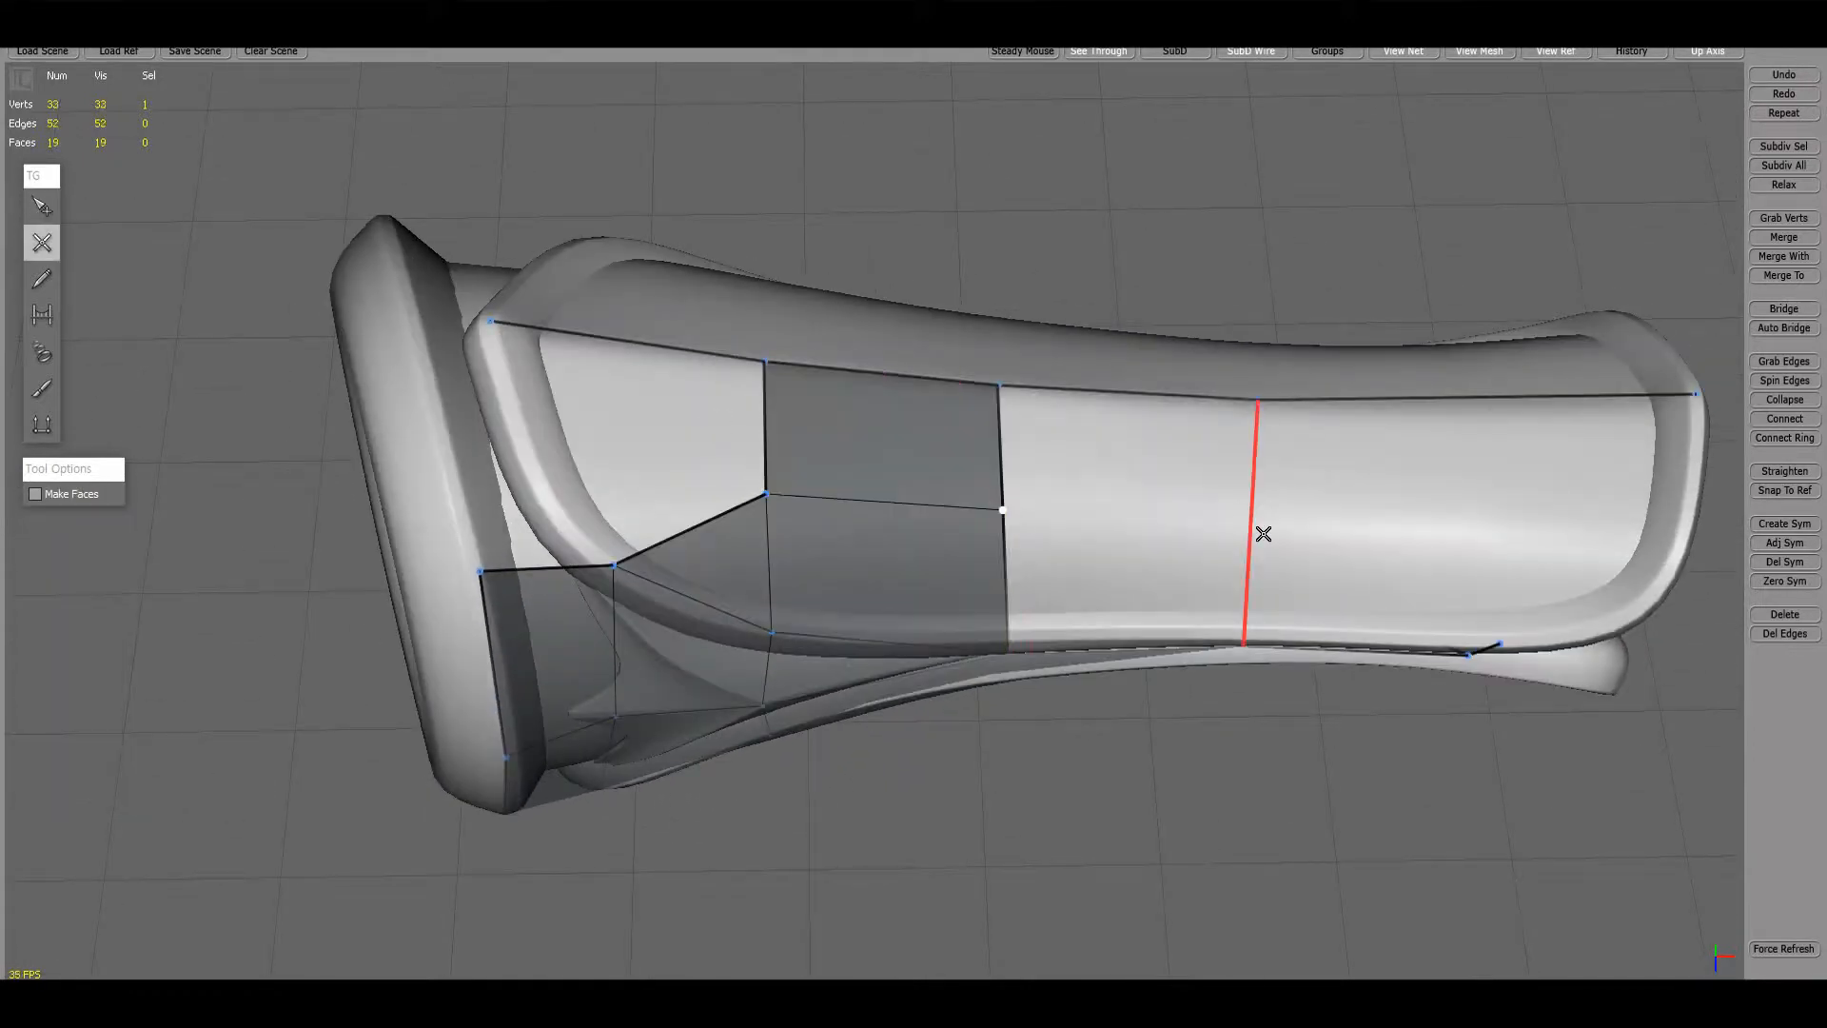
click(1252, 523)
alt+drag(1248, 514, 1169, 353)
alt+drag(1146, 470, 1153, 529)
click(1161, 436)
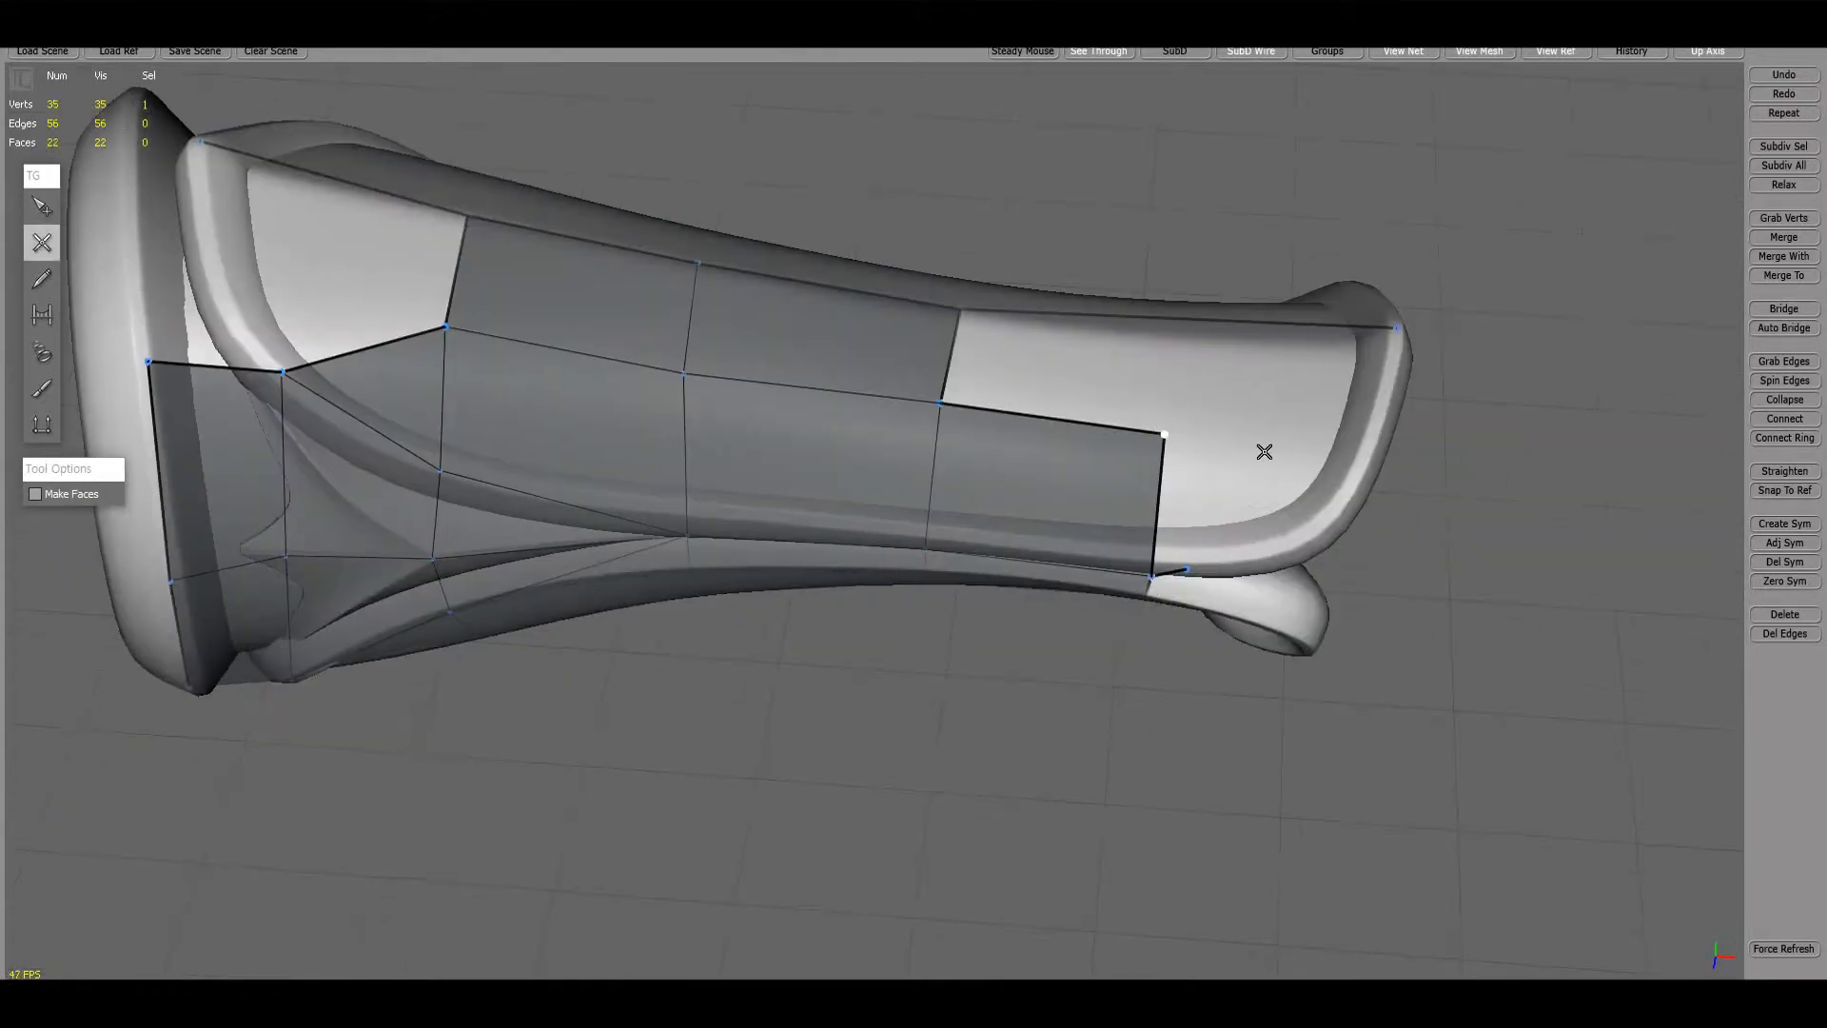
- Extend the panel mesh to the rim at the narrow end and fan faces around the rim's lower corner
click(1370, 452)
alt+drag(1370, 455, 1344, 431)
key(w)
alt+drag(1215, 531, 1215, 399)
click(1178, 523)
key(w)
alt+drag(1151, 492, 1153, 410)
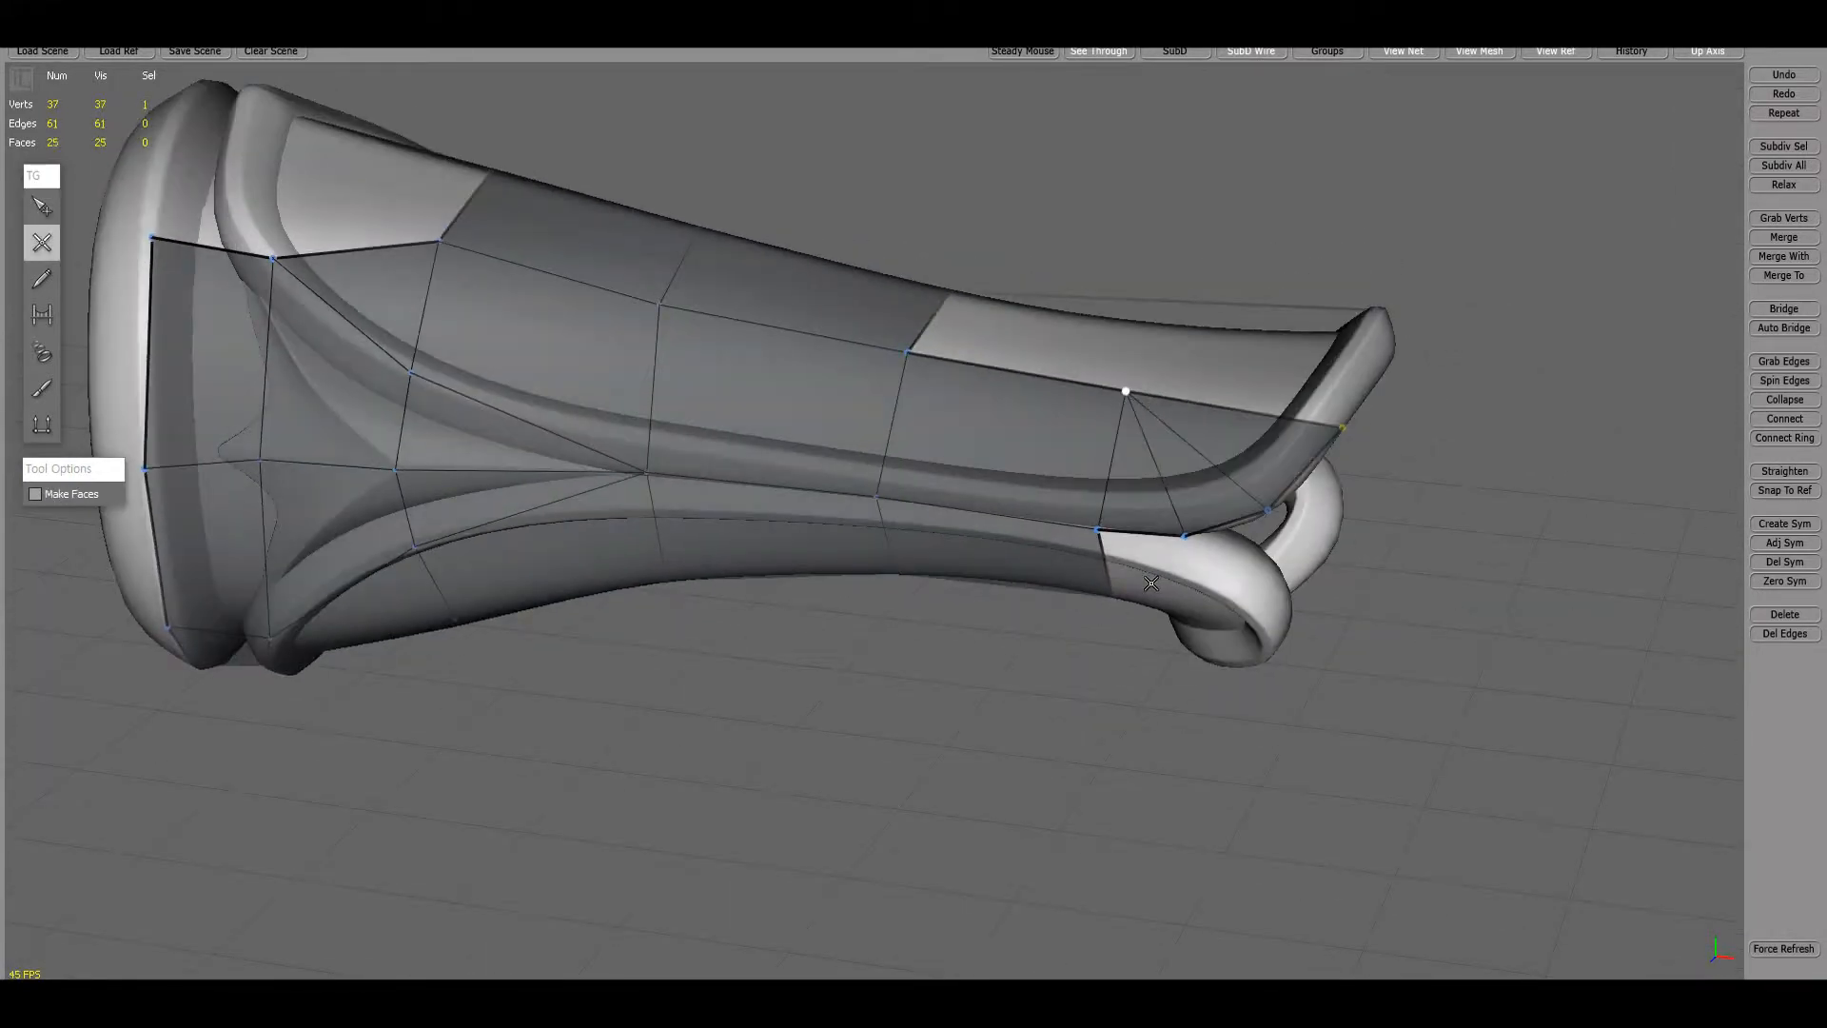
click(1207, 301)
- Create faces on the neighbouring lower panel's narrow end, reaching out to its curled lip
alt+drag(1151, 583, 1197, 551)
click(1161, 439)
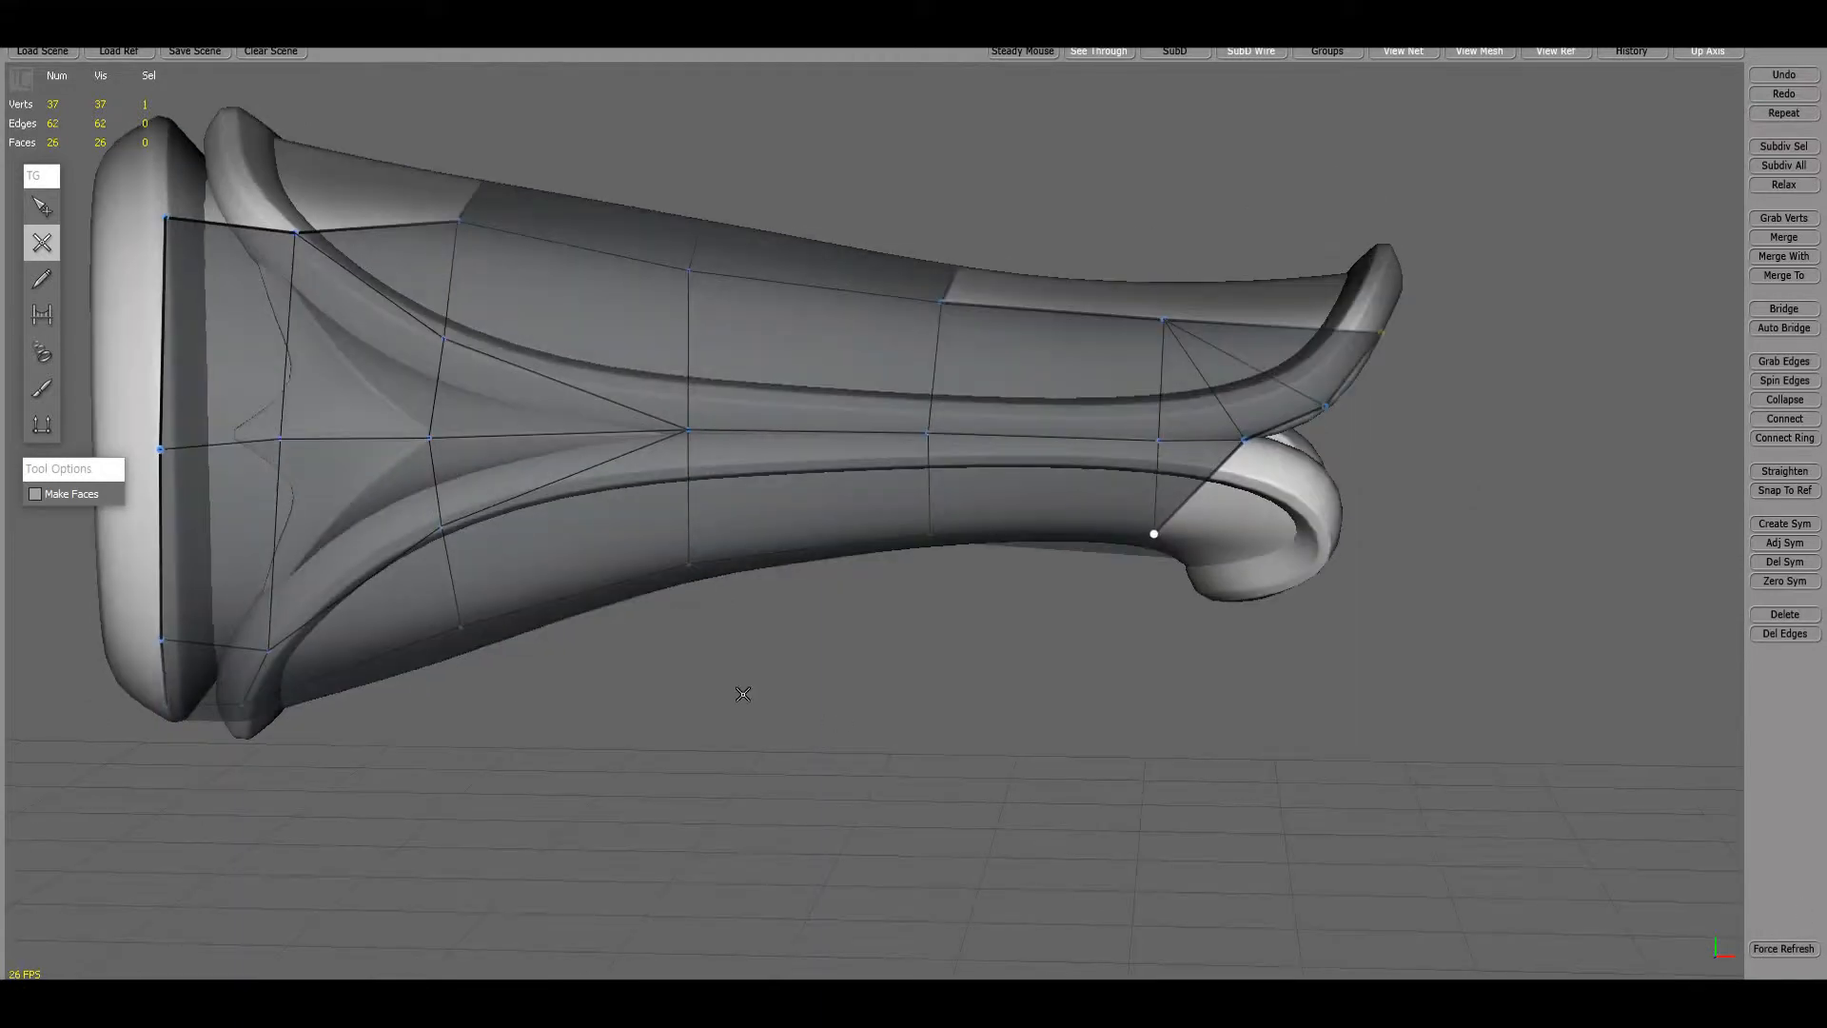
alt+drag(743, 693, 1266, 536)
click(1265, 536)
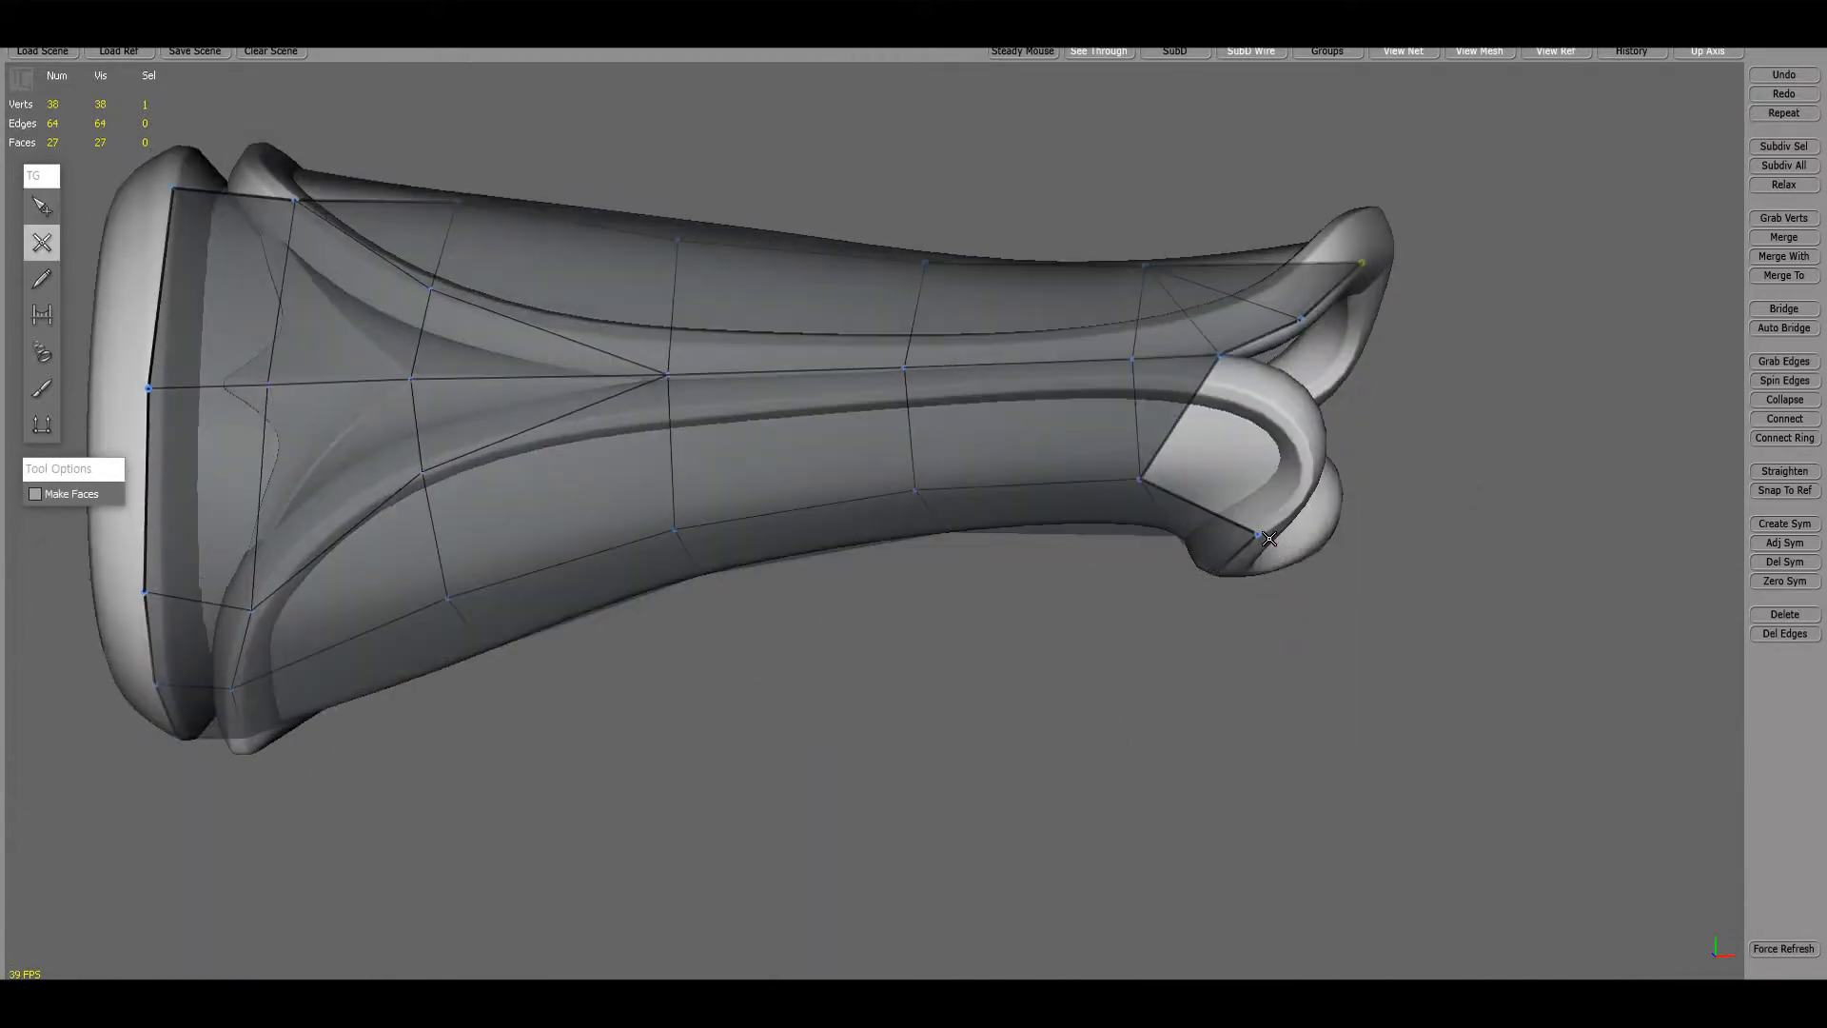
click(1299, 429)
alt+drag(1299, 430, 904, 501)
- Fill the open gap in the first panel with quads up to the flared rim at the narrow end
key(s)
alt+drag(899, 432, 1069, 343)
alt+right_drag(1069, 343, 1180, 409)
alt+drag(1180, 409, 1132, 638)
key(c)
click(874, 514)
alt+drag(1447, 604, 1223, 713)
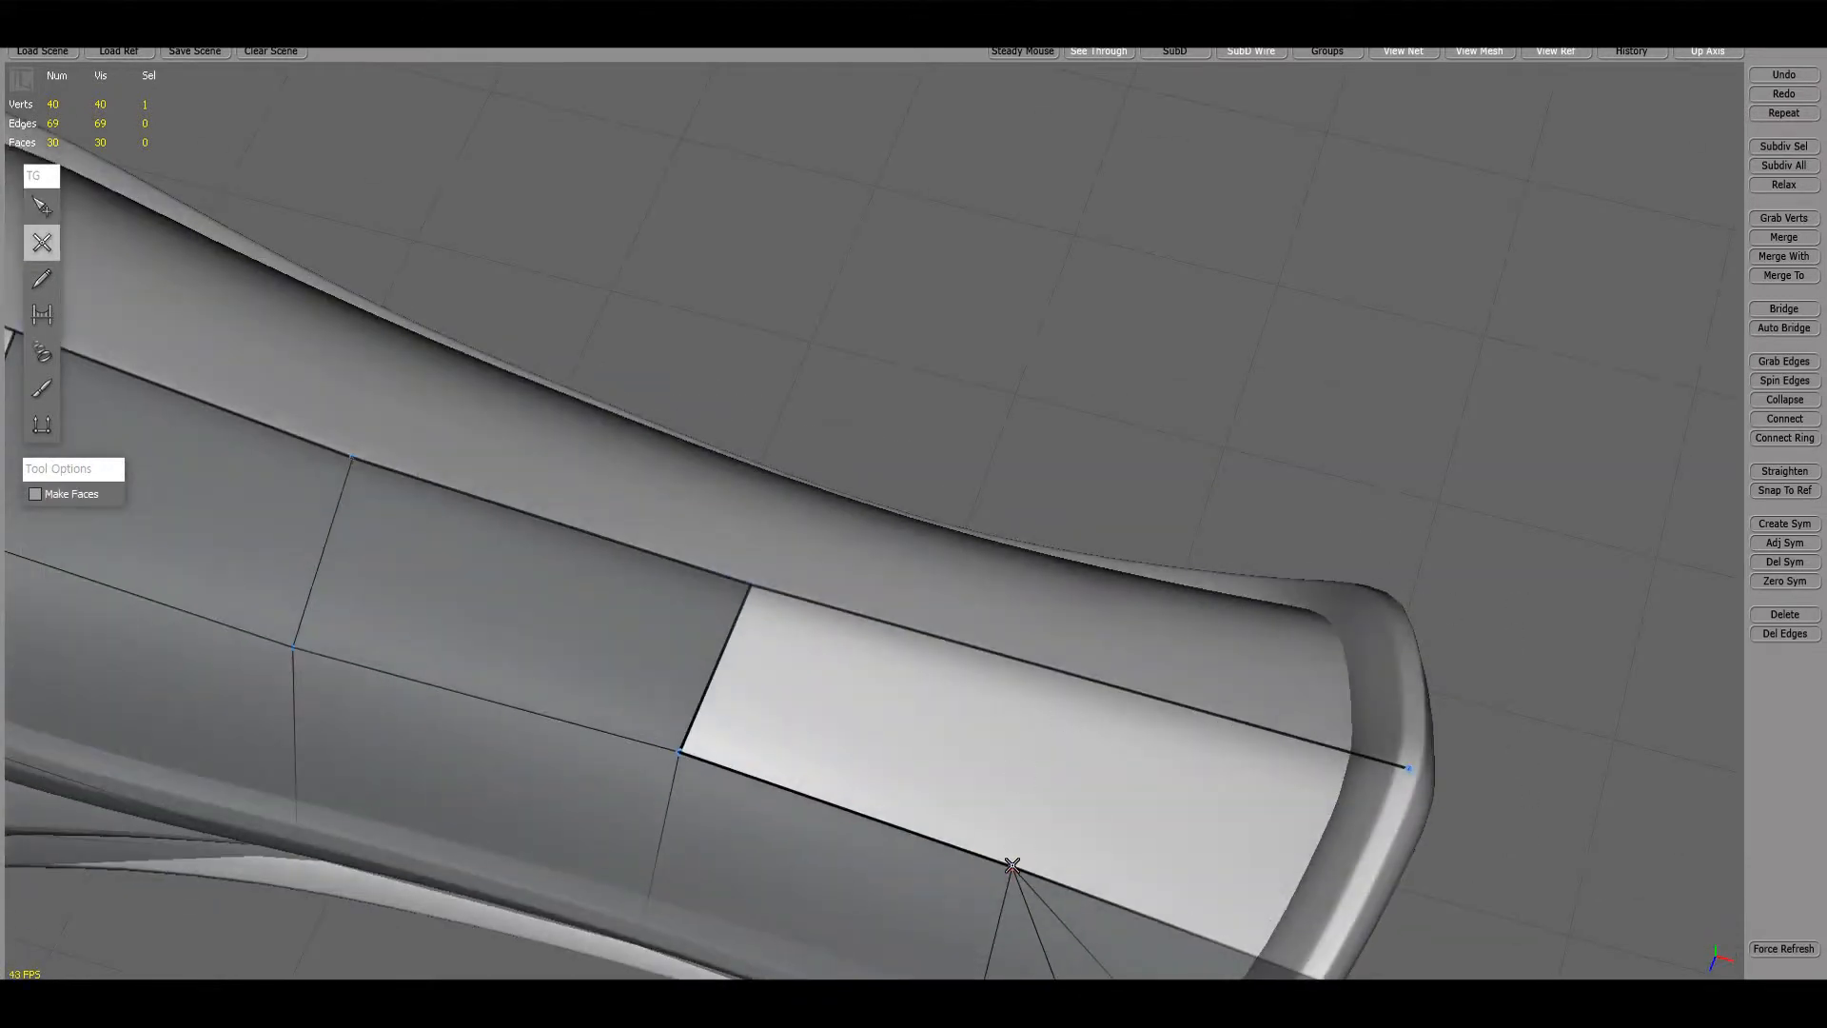
click(1066, 678)
alt+drag(1067, 678, 1273, 592)
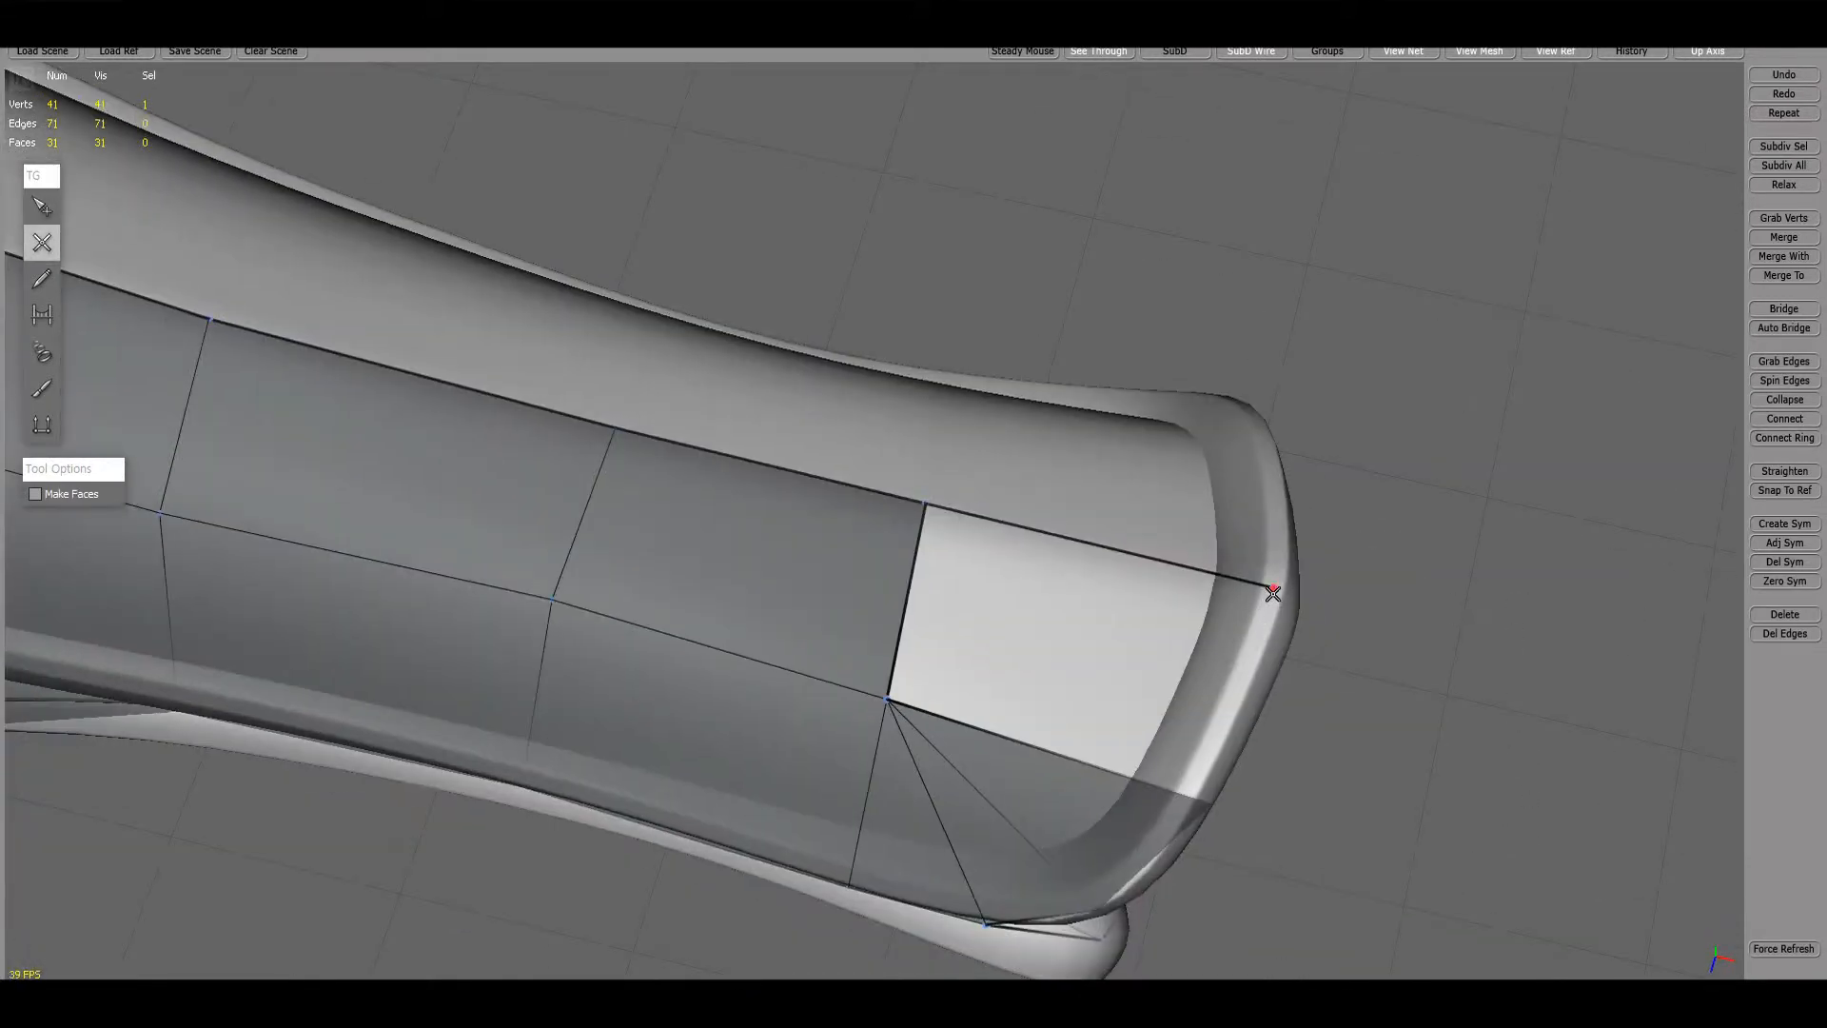
click(1197, 800)
alt+drag(1197, 800, 1198, 434)
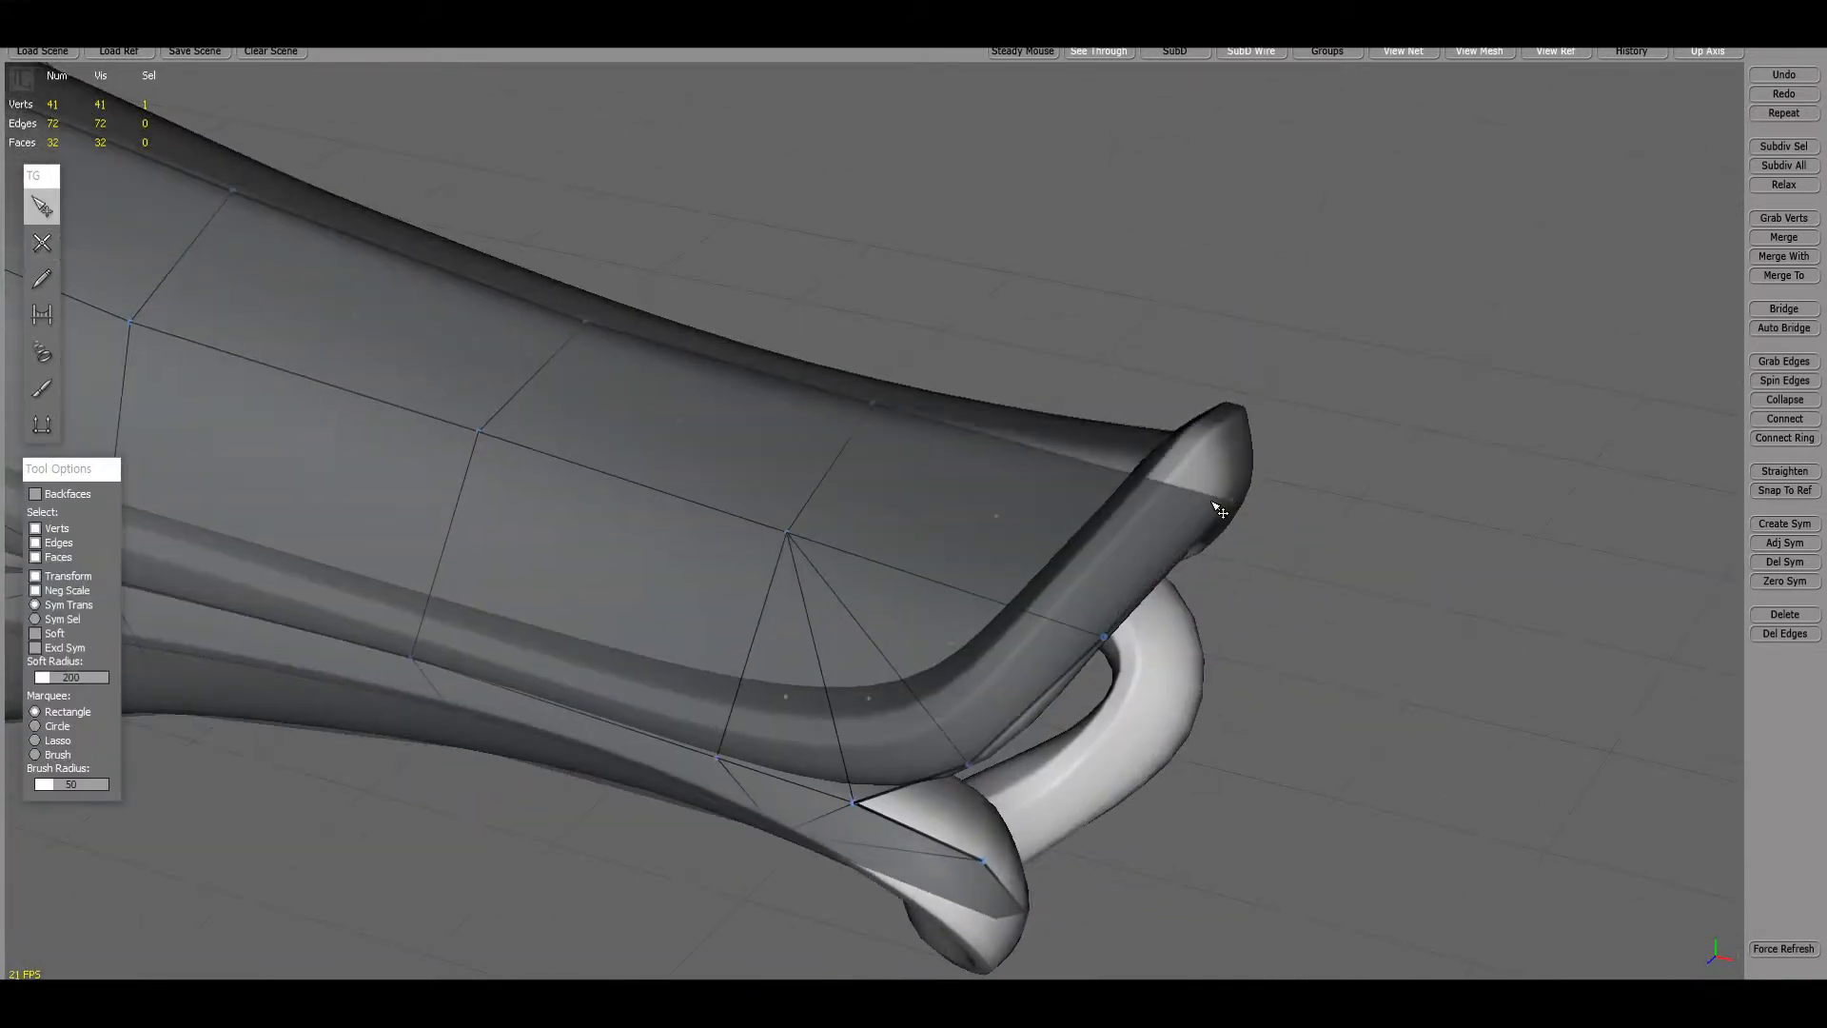
- Build a row of quads down the opposite side of the panel, from near the narrow end towards the collar
alt+drag(1220, 511, 631, 611)
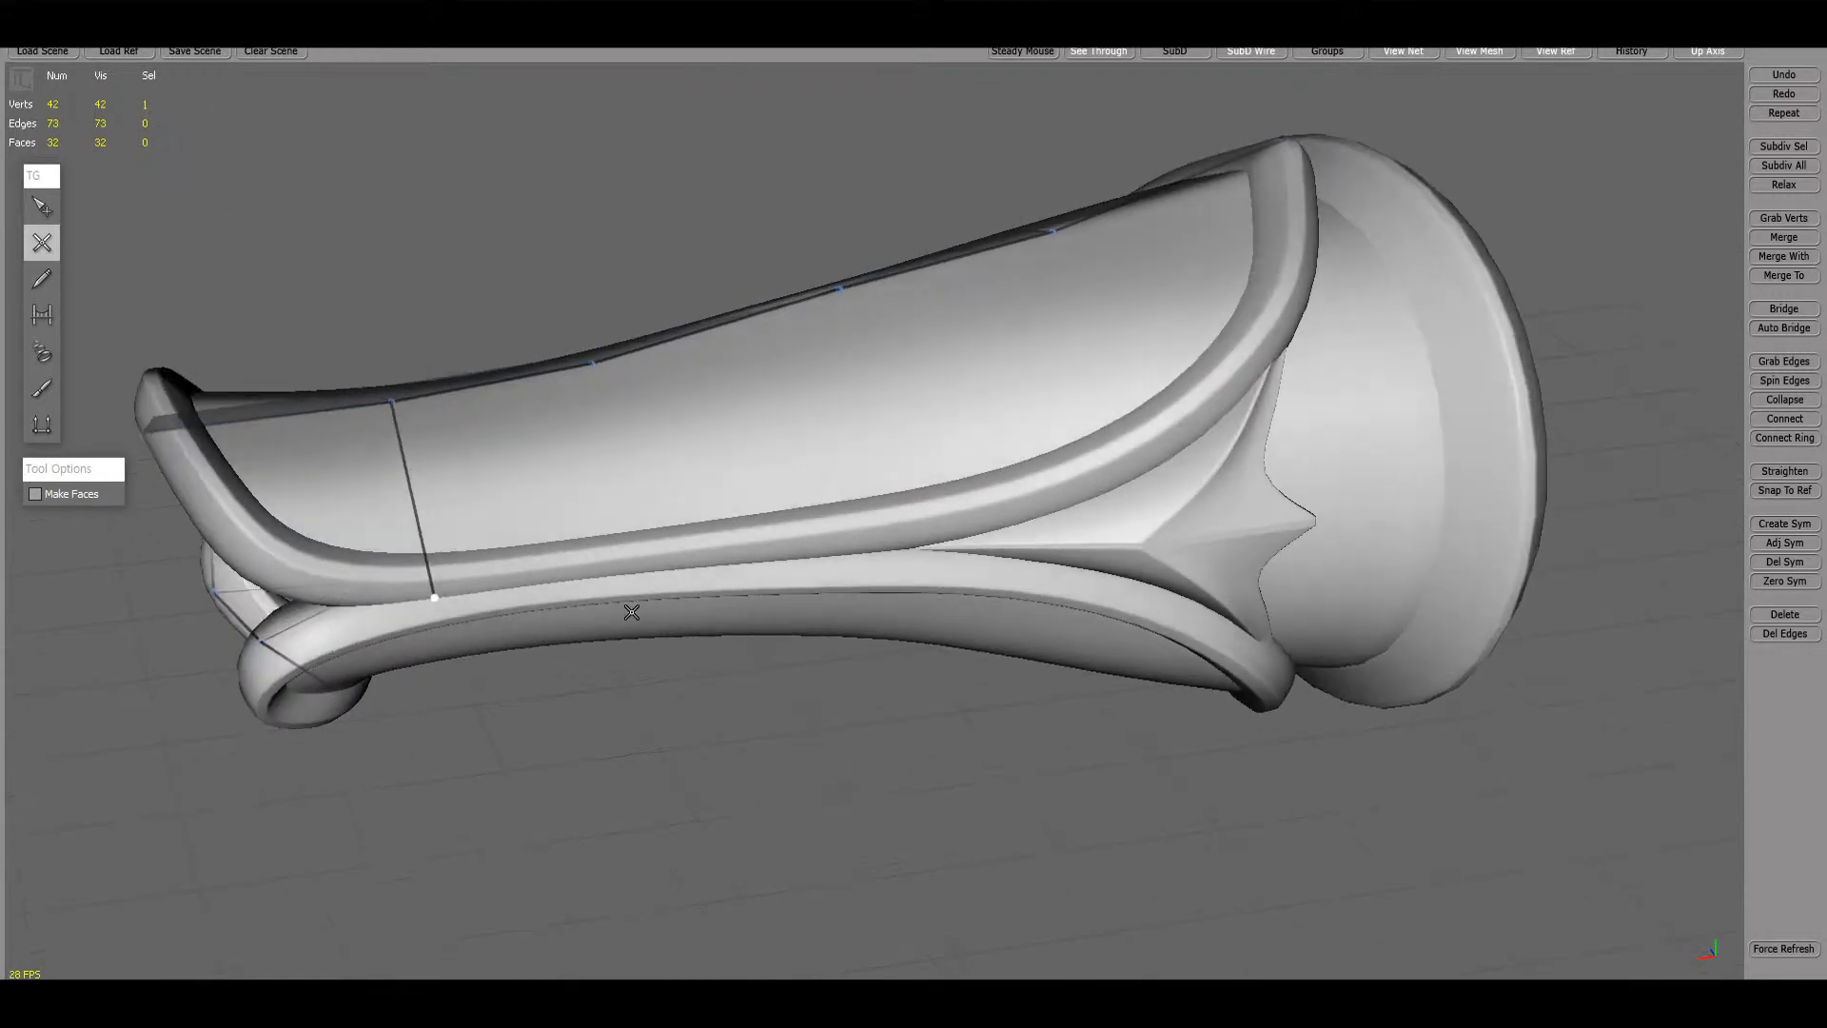
alt+drag(597, 374, 620, 575)
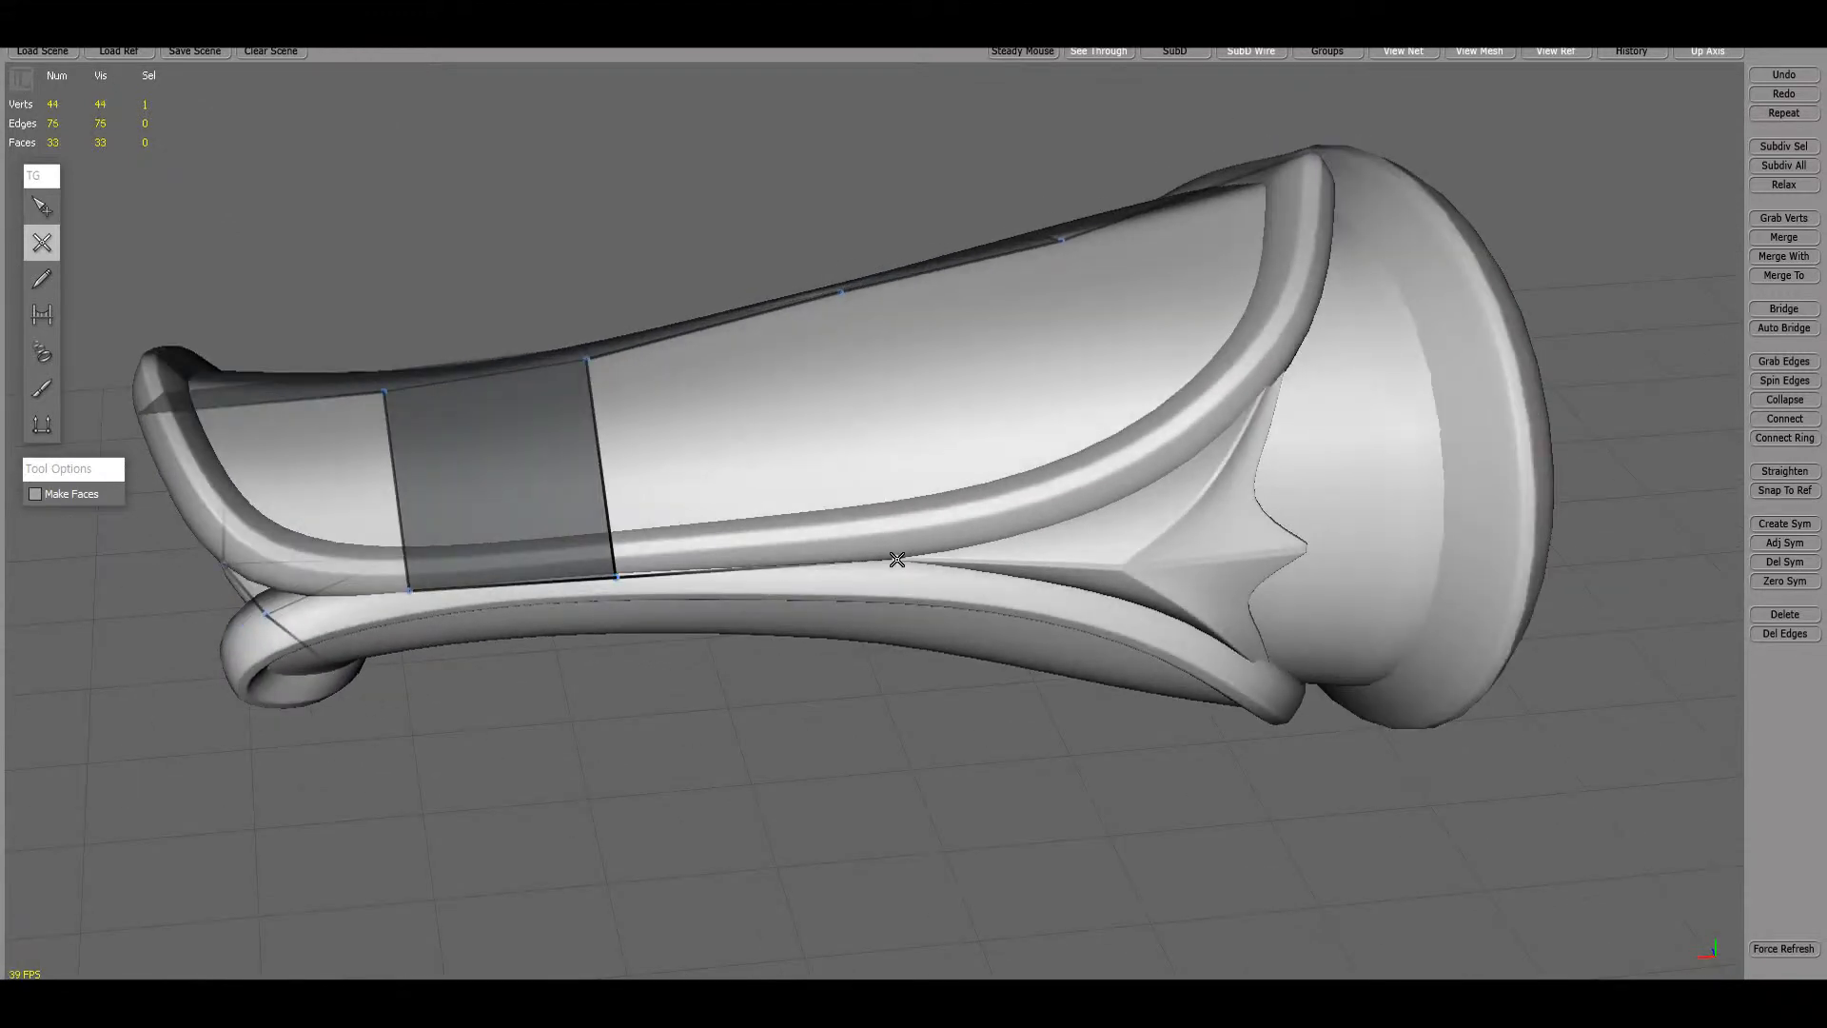
click(898, 559)
alt+drag(897, 559, 851, 581)
click(1095, 575)
alt+drag(1094, 575, 1084, 658)
click(1077, 292)
alt+drag(1049, 501, 1064, 448)
alt+drag(1085, 611, 568, 379)
click(1366, 614)
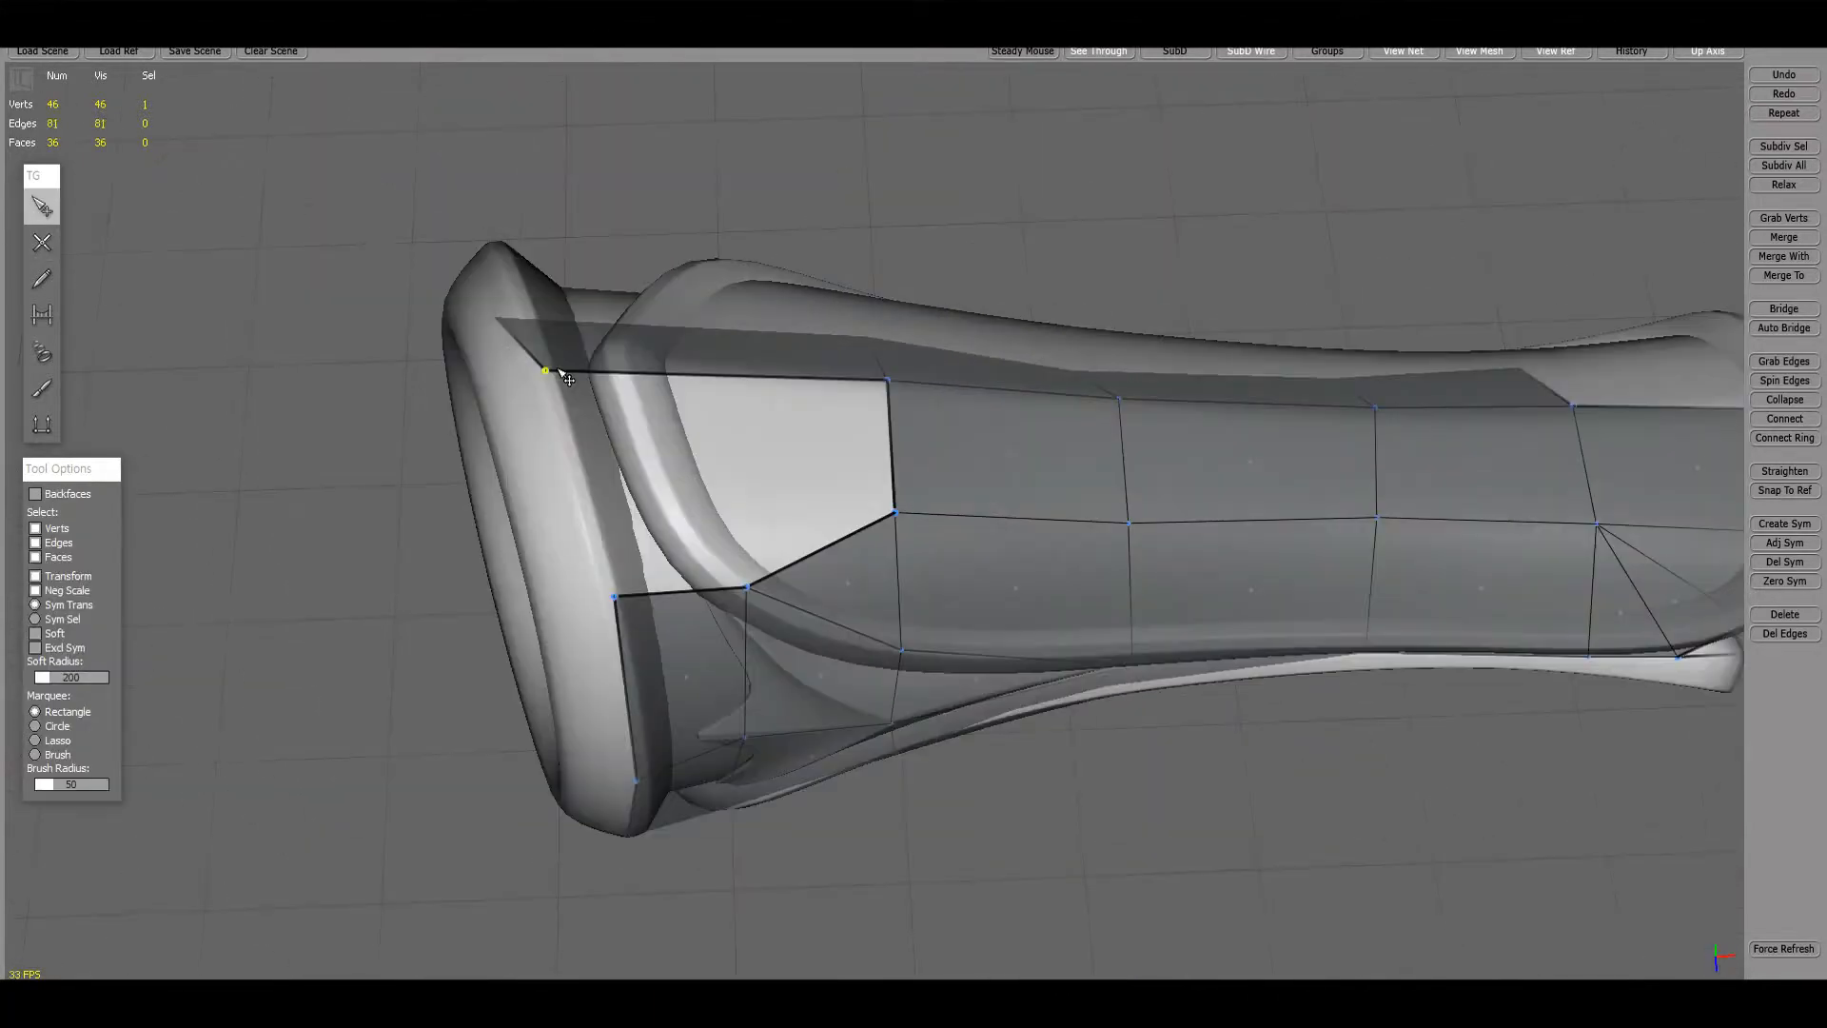
- Add faces joining the first panel's rim to the flared collar and adjust their vertices
alt+drag(616, 594, 938, 534)
click(747, 687)
key(q)
key(w)
click(1001, 481)
alt+drag(1001, 482, 1162, 485)
key(q)
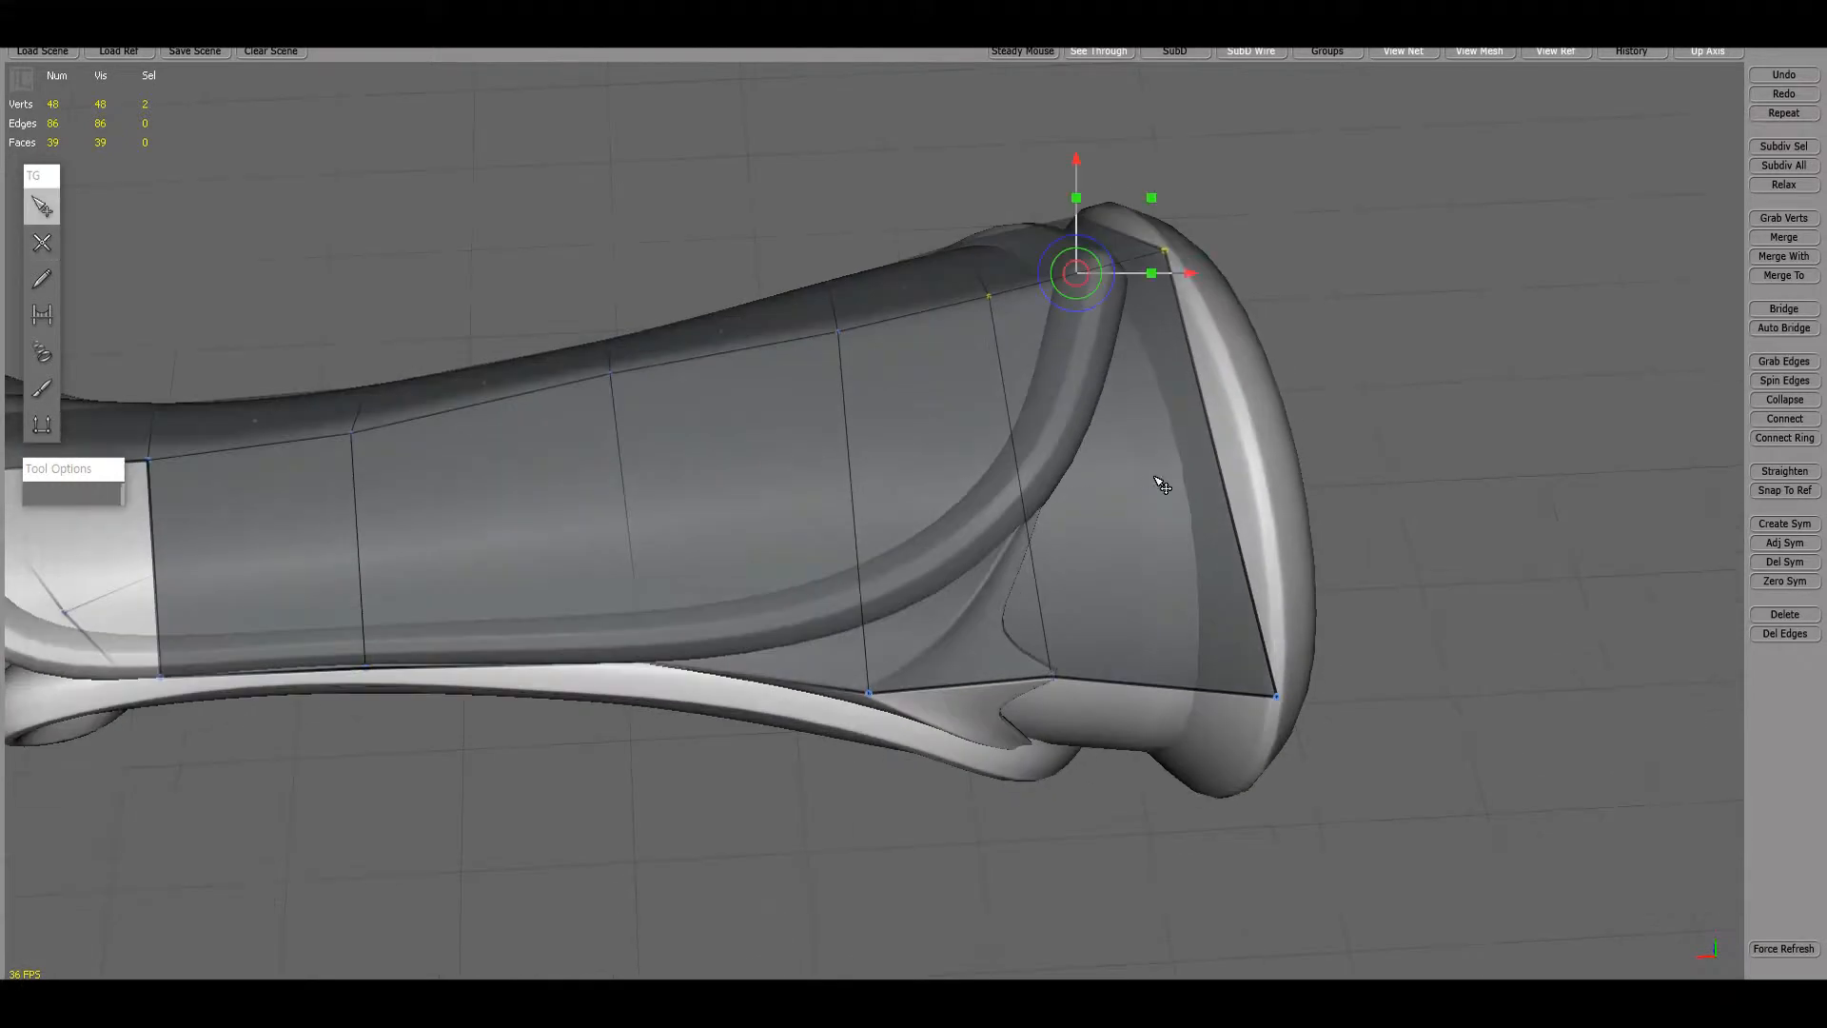
- Split the opposite side's tall faces with a lengthwise row of vertices running from the collar to the narrow end
key(w)
click(1249, 434)
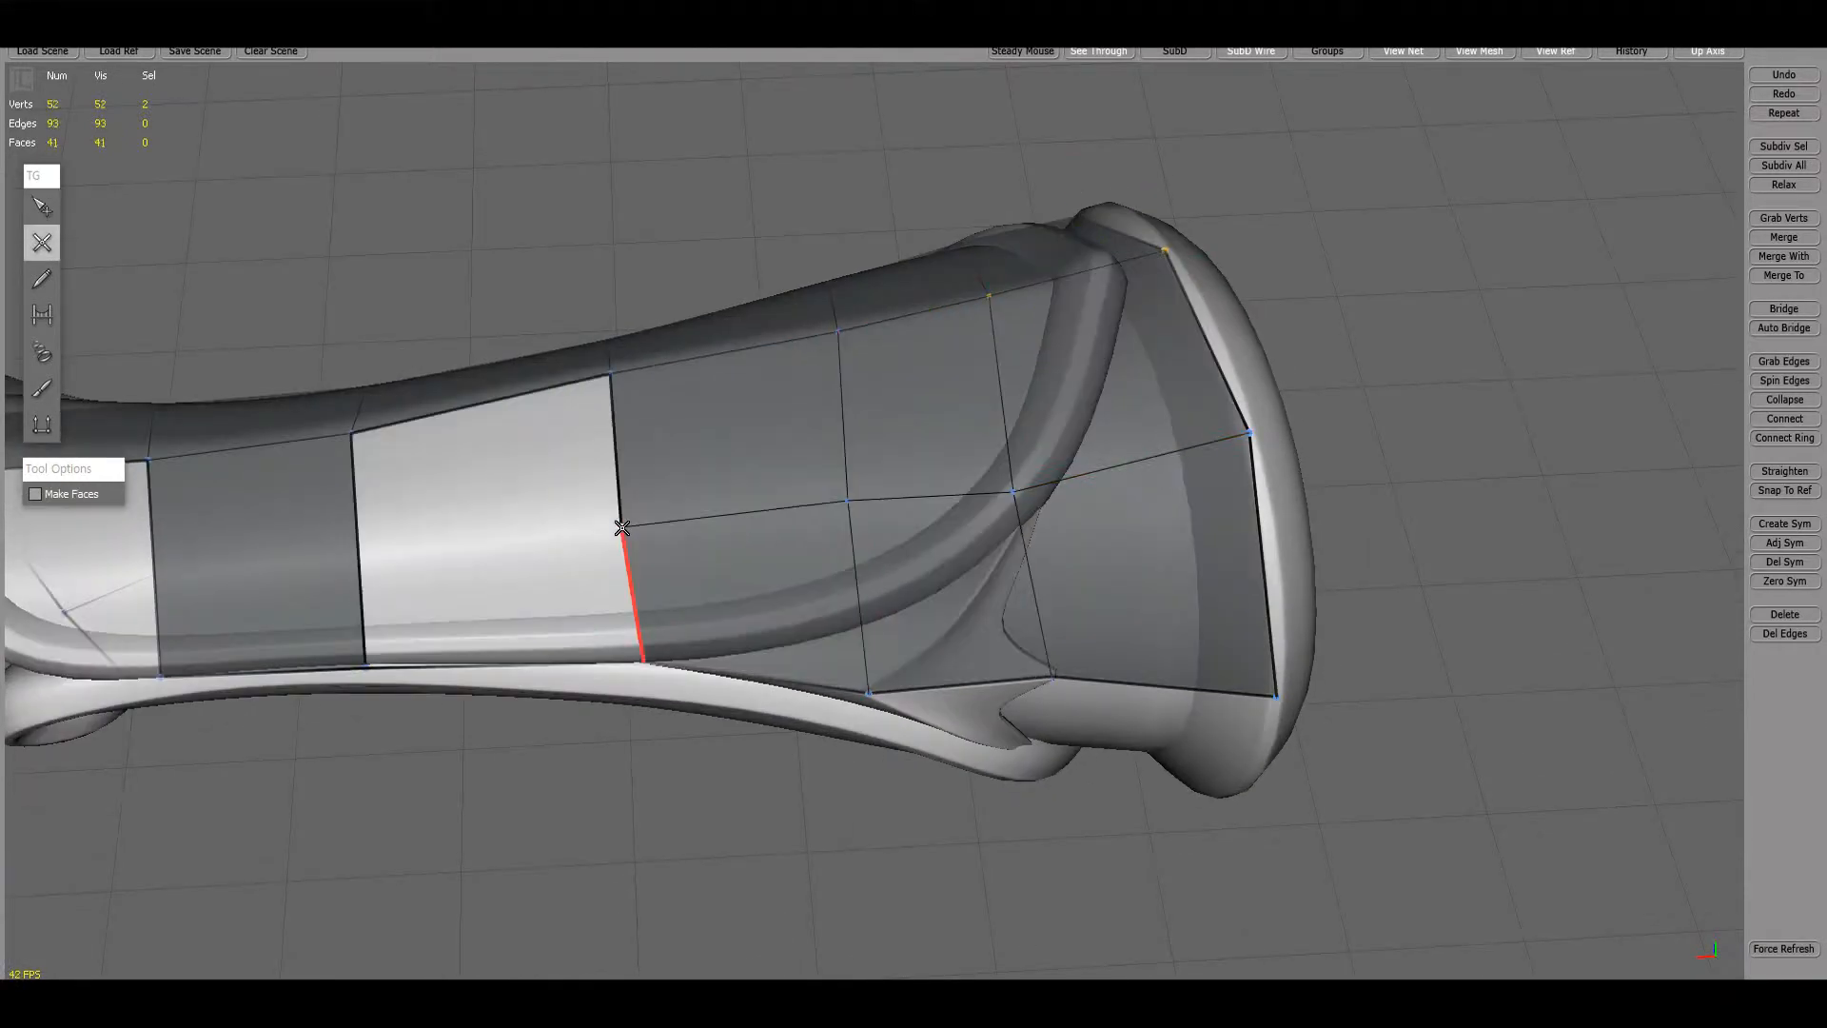
click(359, 545)
alt+middle_drag(358, 544, 767, 547)
click(581, 564)
alt+drag(581, 564, 461, 587)
click(388, 485)
click(702, 609)
key(q)
key(w)
- Close the remaining faces at the narrow end of the opposite side, next to the panel seam
alt+drag(483, 662, 591, 541)
click(783, 674)
alt+drag(783, 674, 815, 608)
alt+middle_drag(815, 608, 771, 541)
alt+drag(993, 691, 1125, 631)
key(q)
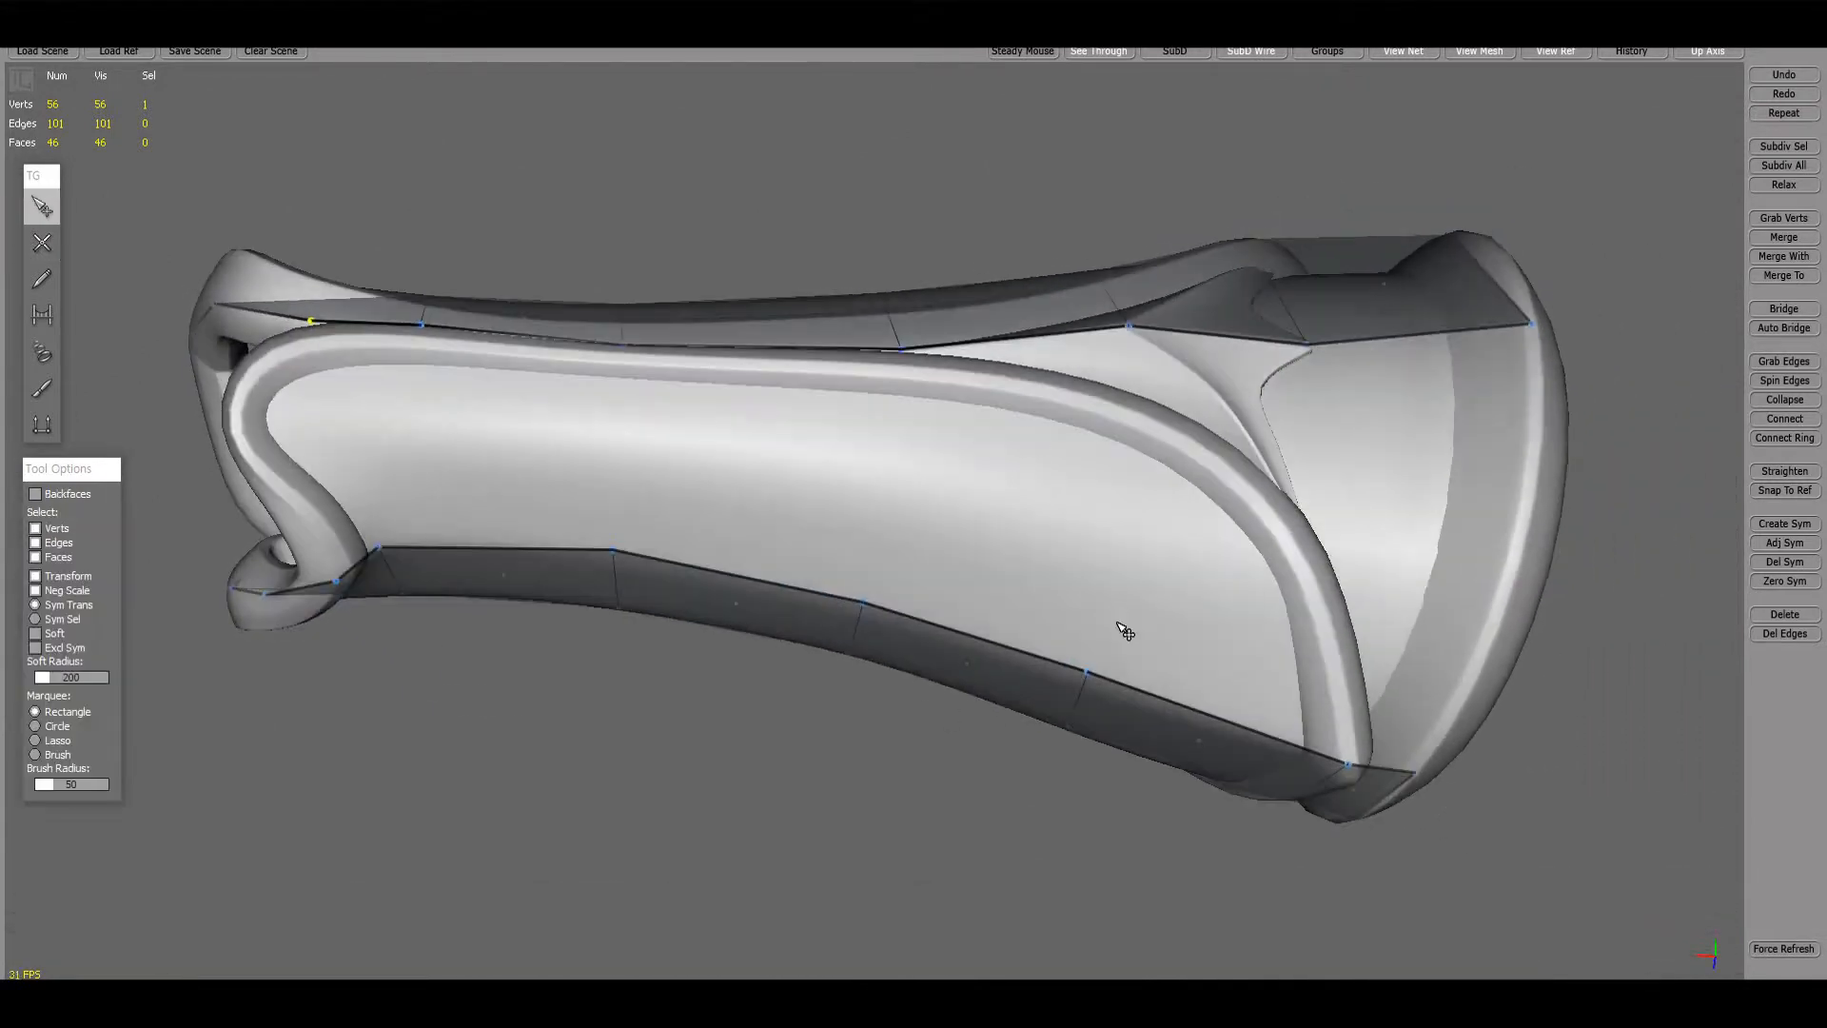
- Span the second raised-rim panel with large faces between its two existing border rows
click(615, 350)
key(q)
click(379, 546)
key(w)
click(425, 328)
alt+drag(424, 328, 1208, 526)
key(q)
key(q)
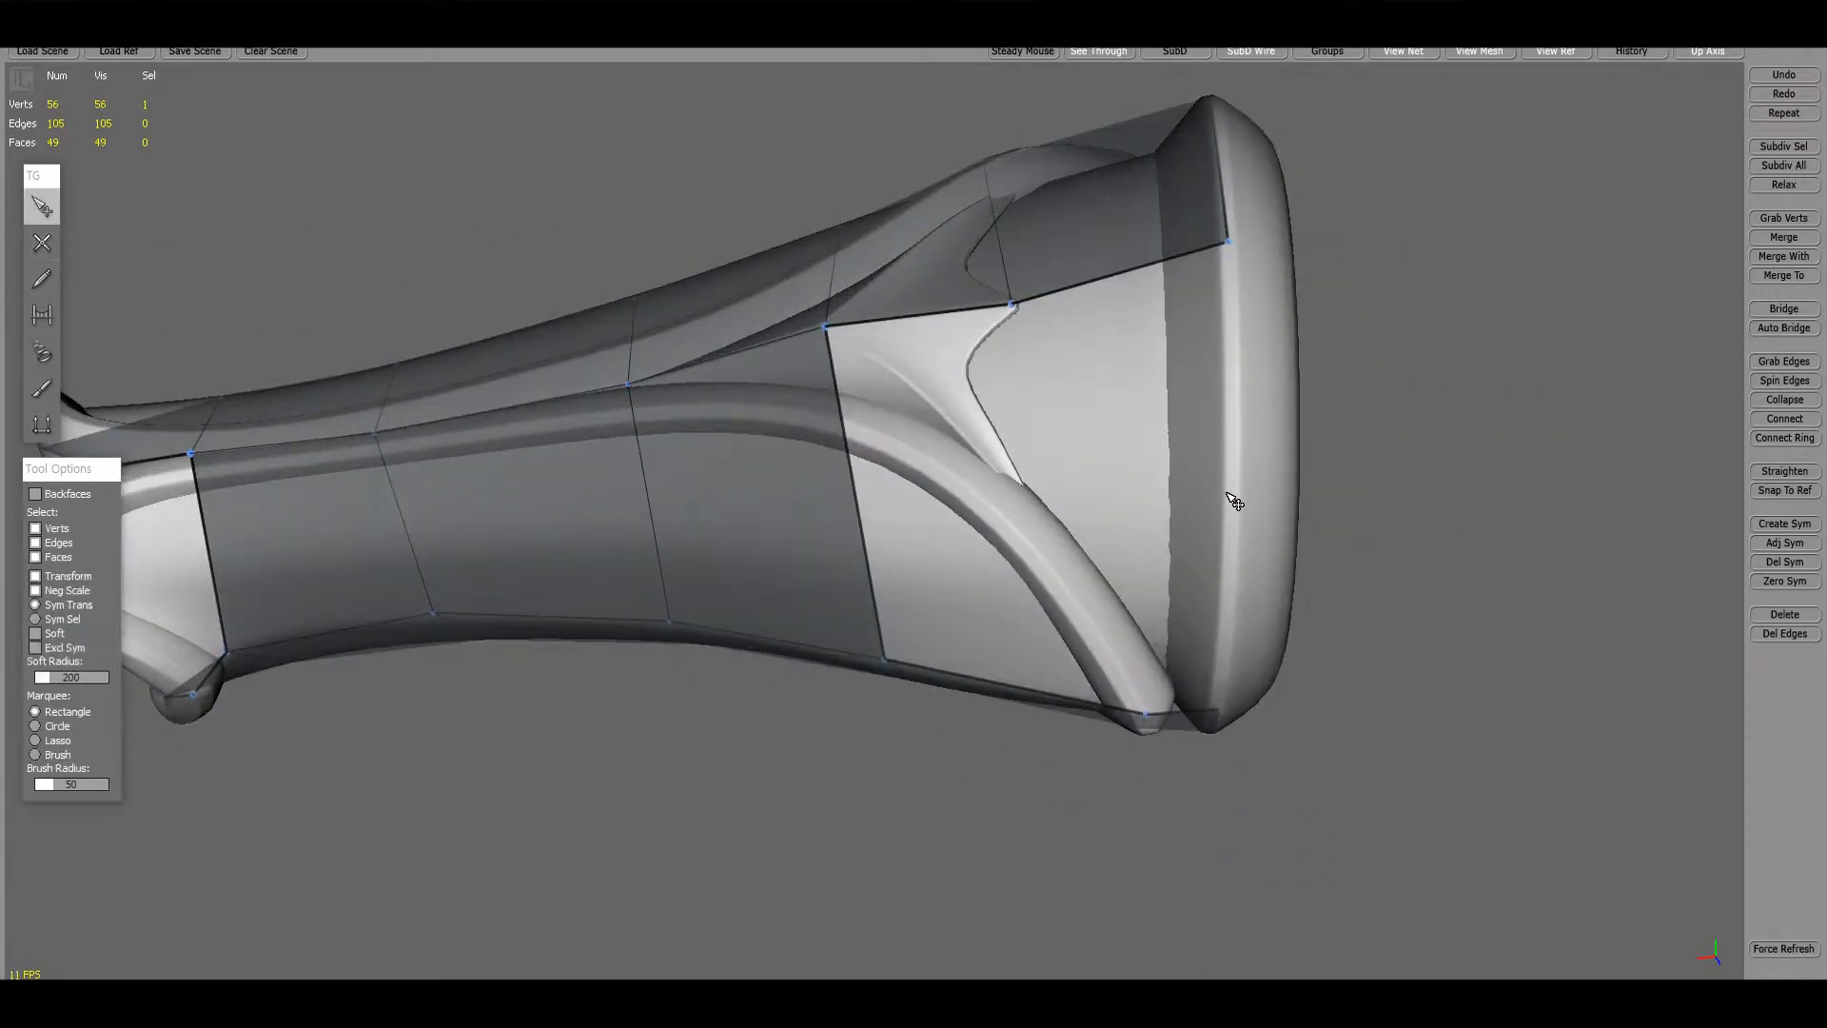
- Divide the second panel's faces with a lengthwise row of vertices from the collar edge to the narrow end
click(649, 511)
click(404, 530)
alt+middle_drag(404, 530, 796, 579)
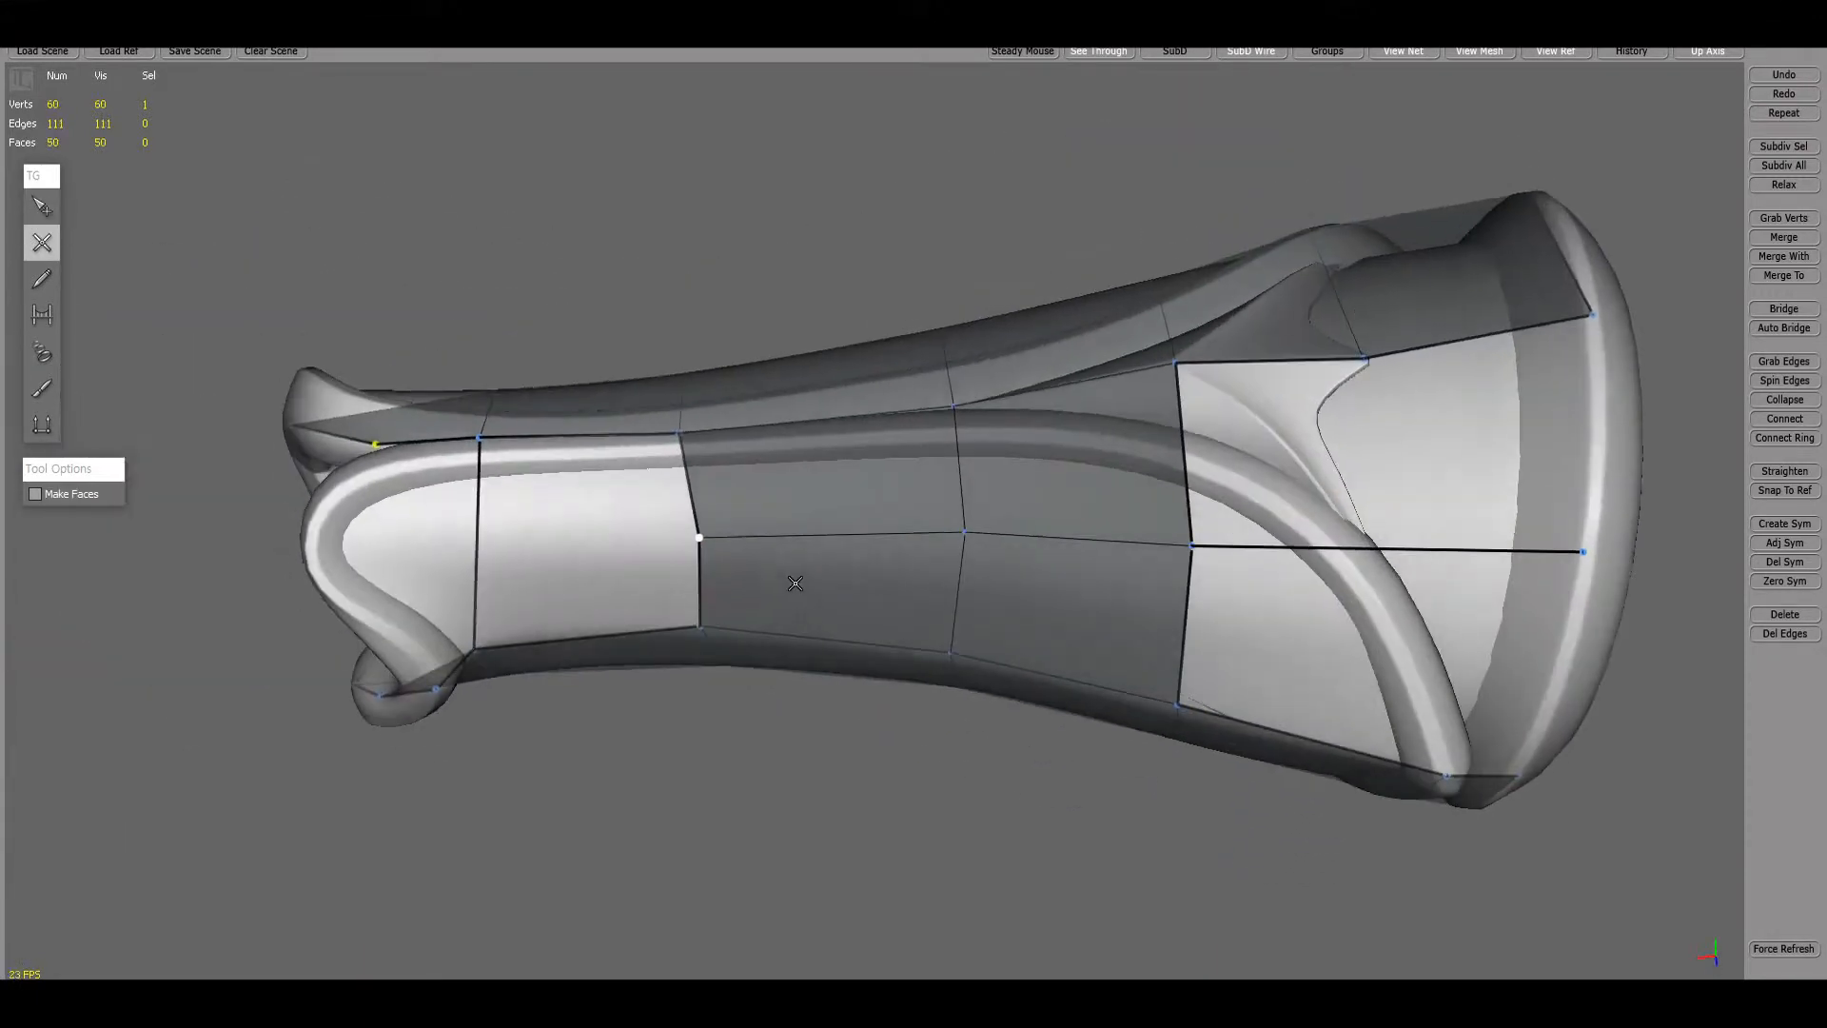
click(477, 538)
alt+drag(624, 539, 985, 387)
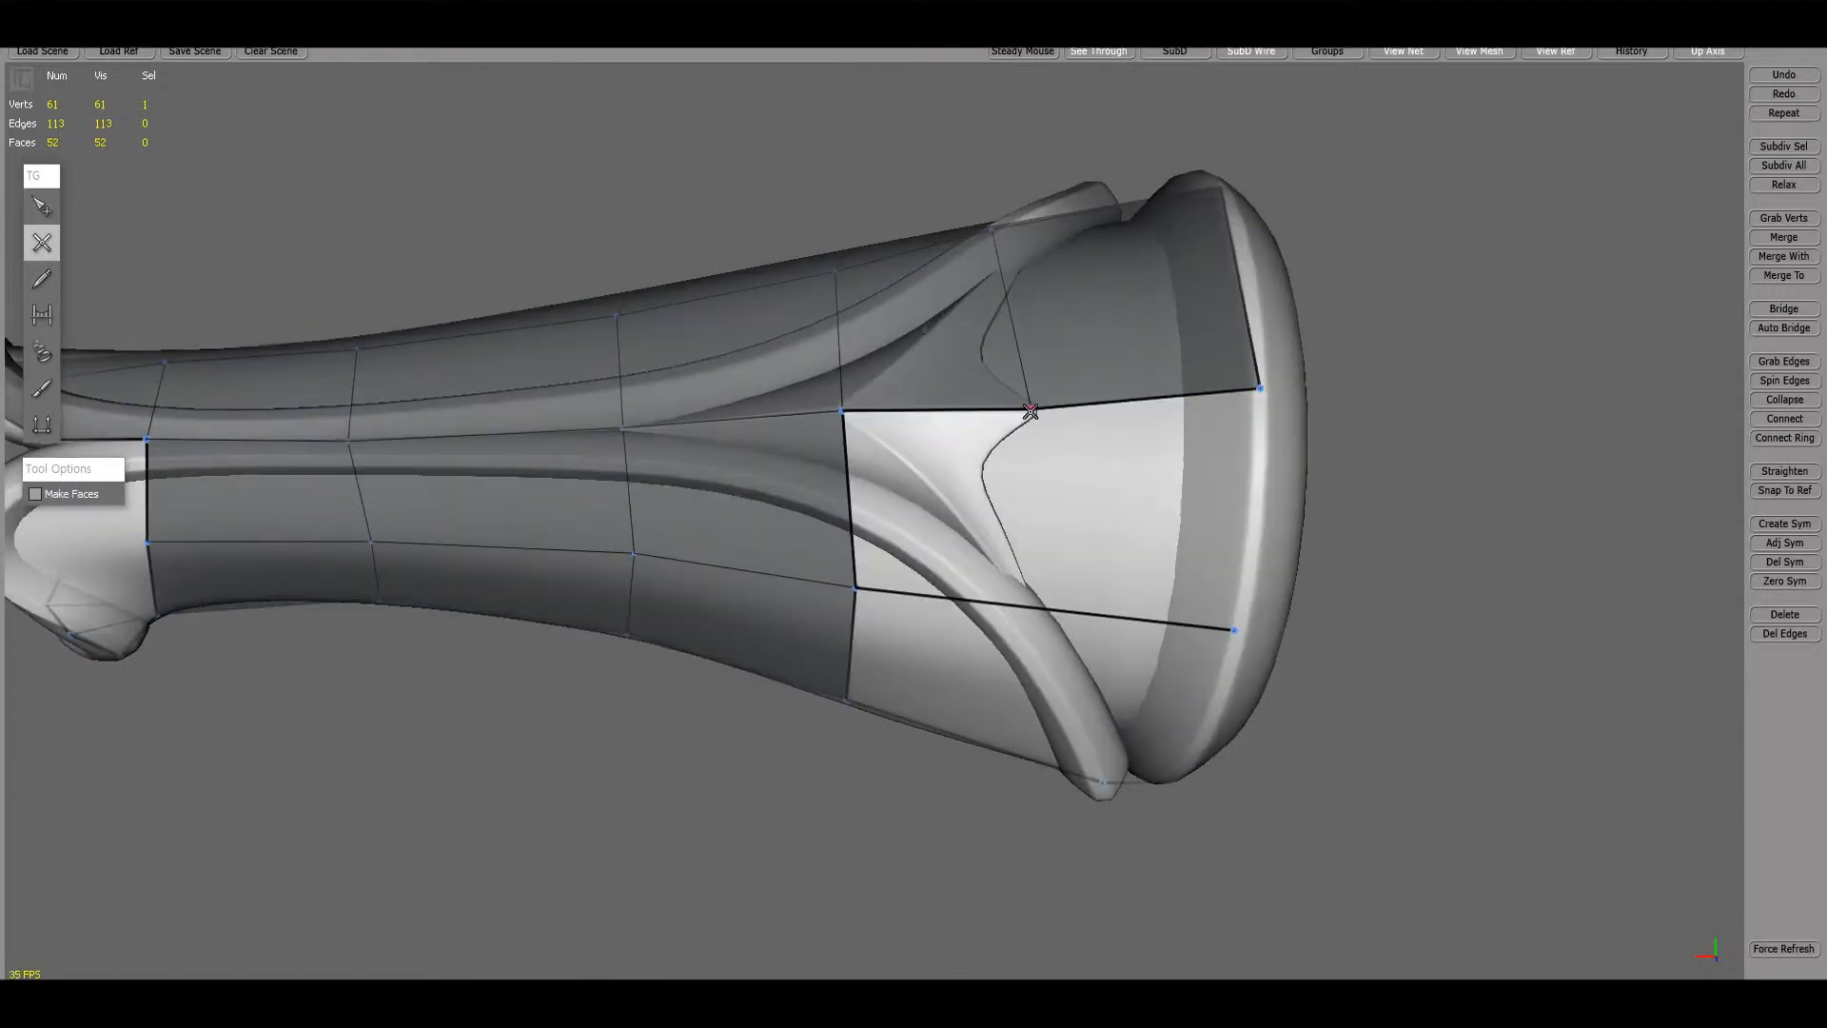
click(1005, 625)
alt+drag(1005, 625, 1258, 358)
- Merge the spare vertices beside the collar and close the open faces across the second panel's rounded end
key(q)
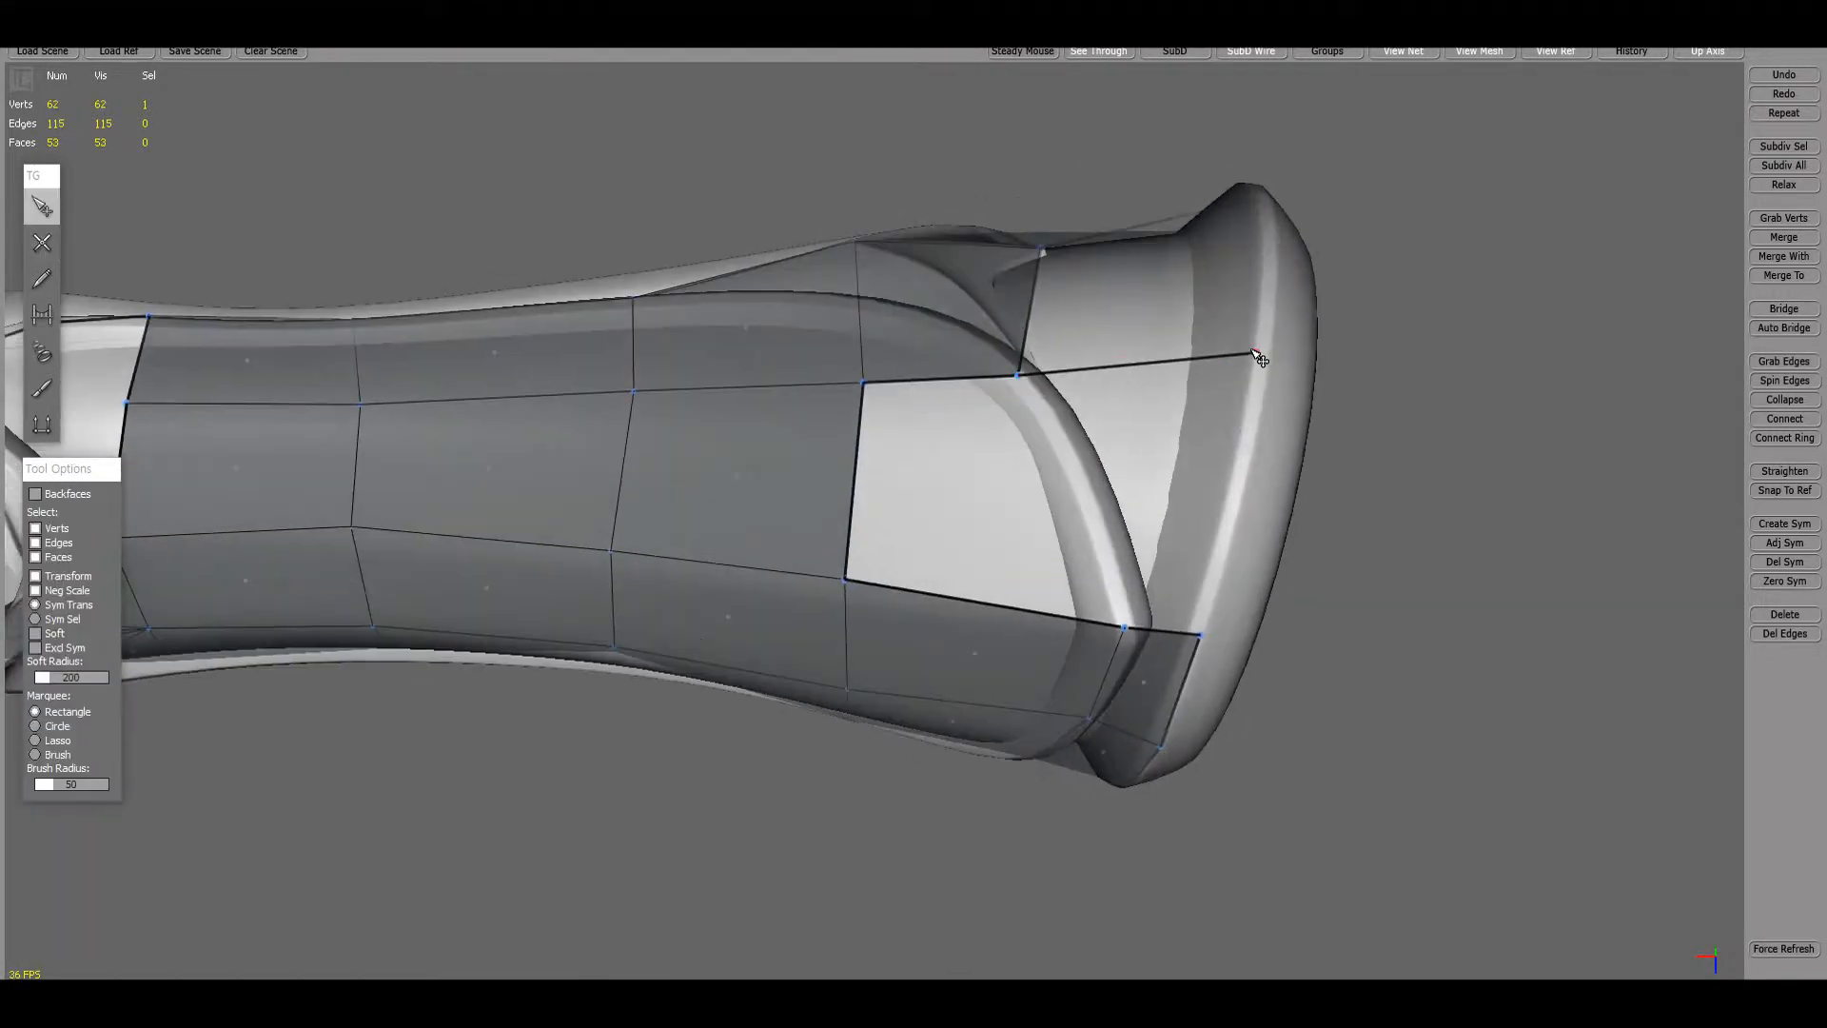
click(1019, 380)
mouse_move(1019, 380)
alt+mouse_down()
mouse_move(1025, 290)
mouse_move(1018, 433)
mouse_move(783, 109)
mouse_move(1195, 424)
mouse_move(1123, 582)
mouse_move(914, 485)
mouse_move(999, 361)
alt+mouse_up()
ctrl+shift+click(1102, 325)
key(w)
click(1138, 442)
alt+drag(1138, 441, 982, 357)
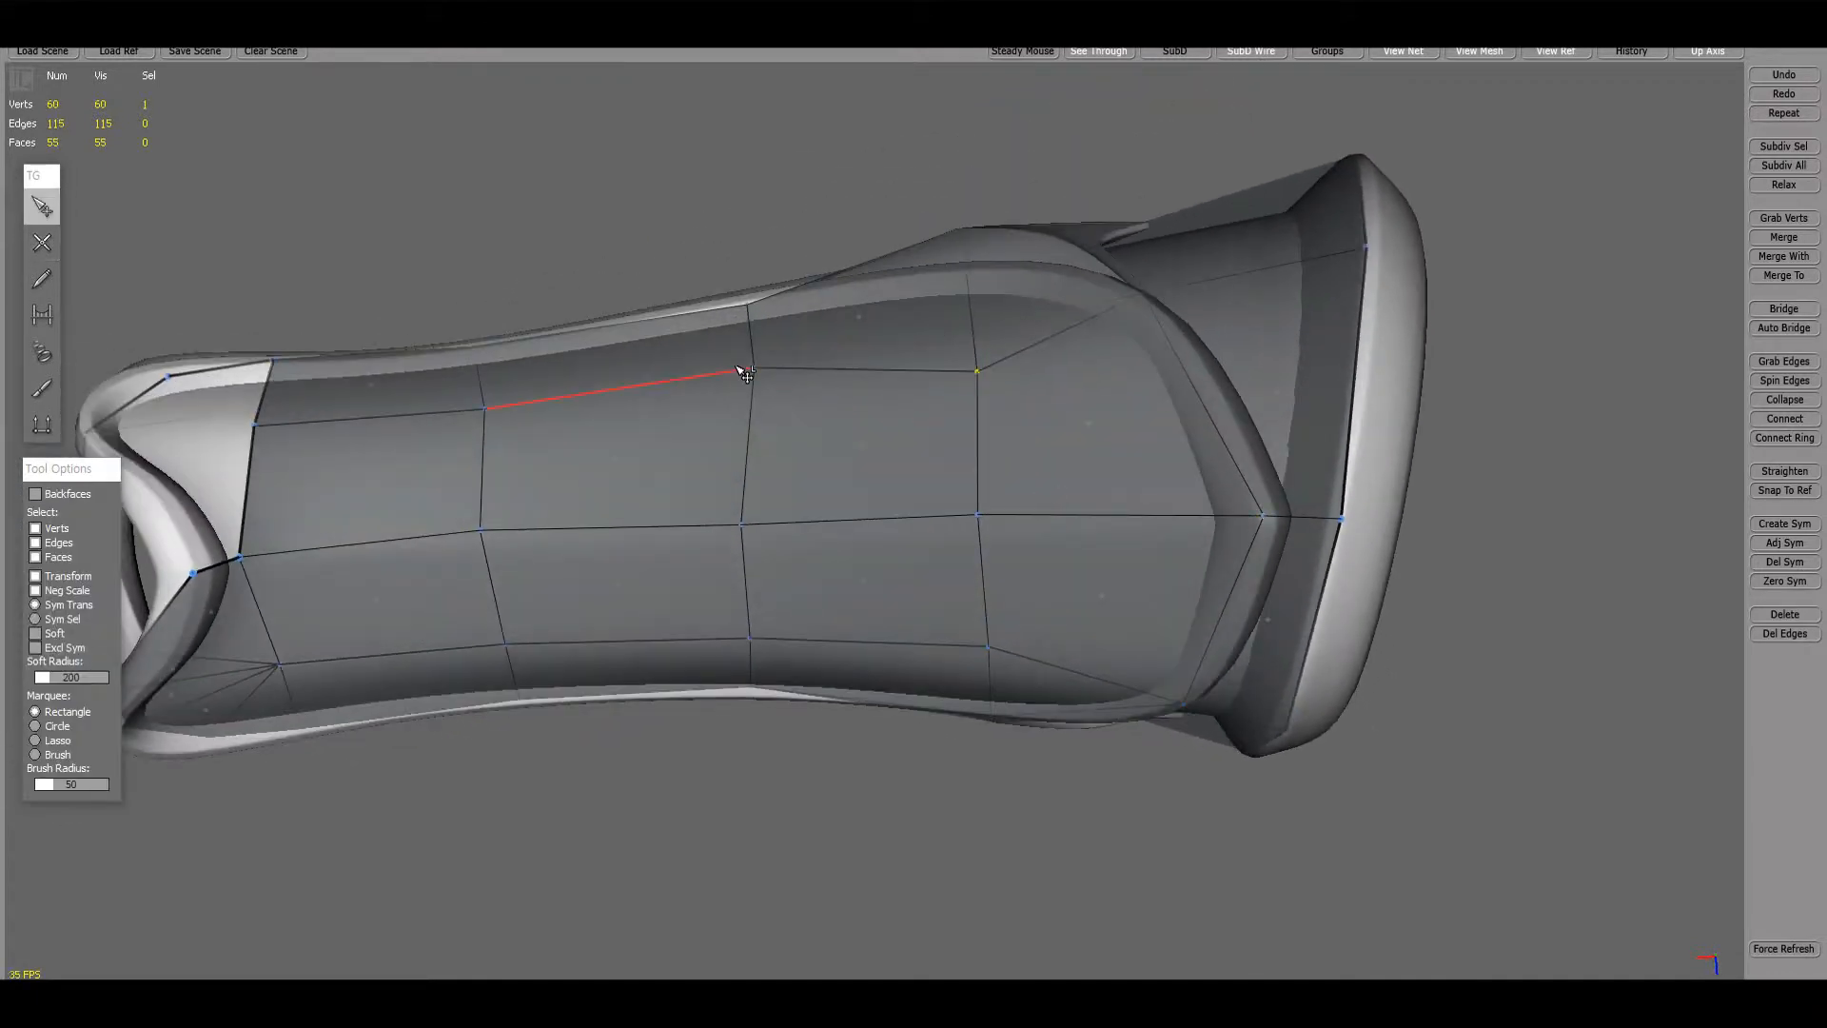
- Adjust the vertices around the panels and add faces linking the rounded rim to the collar edge
alt+drag(496, 539, 1132, 380)
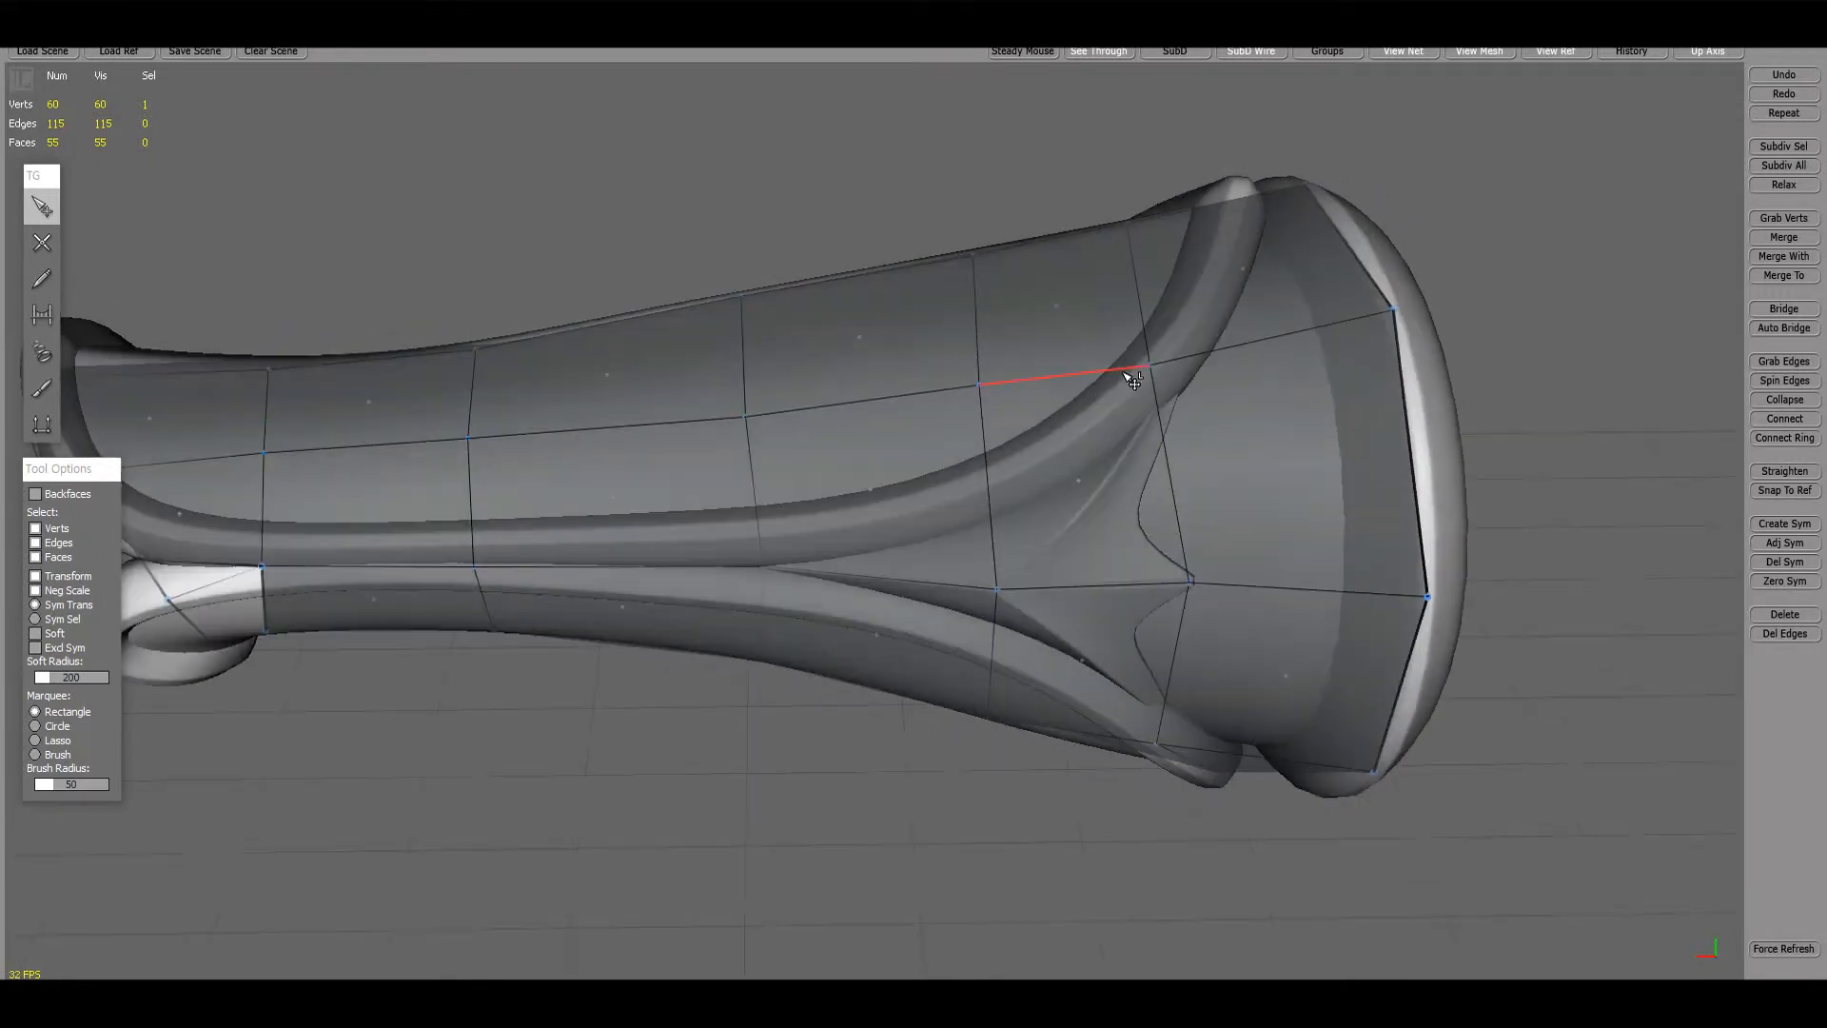
alt+drag(1229, 566, 1286, 411)
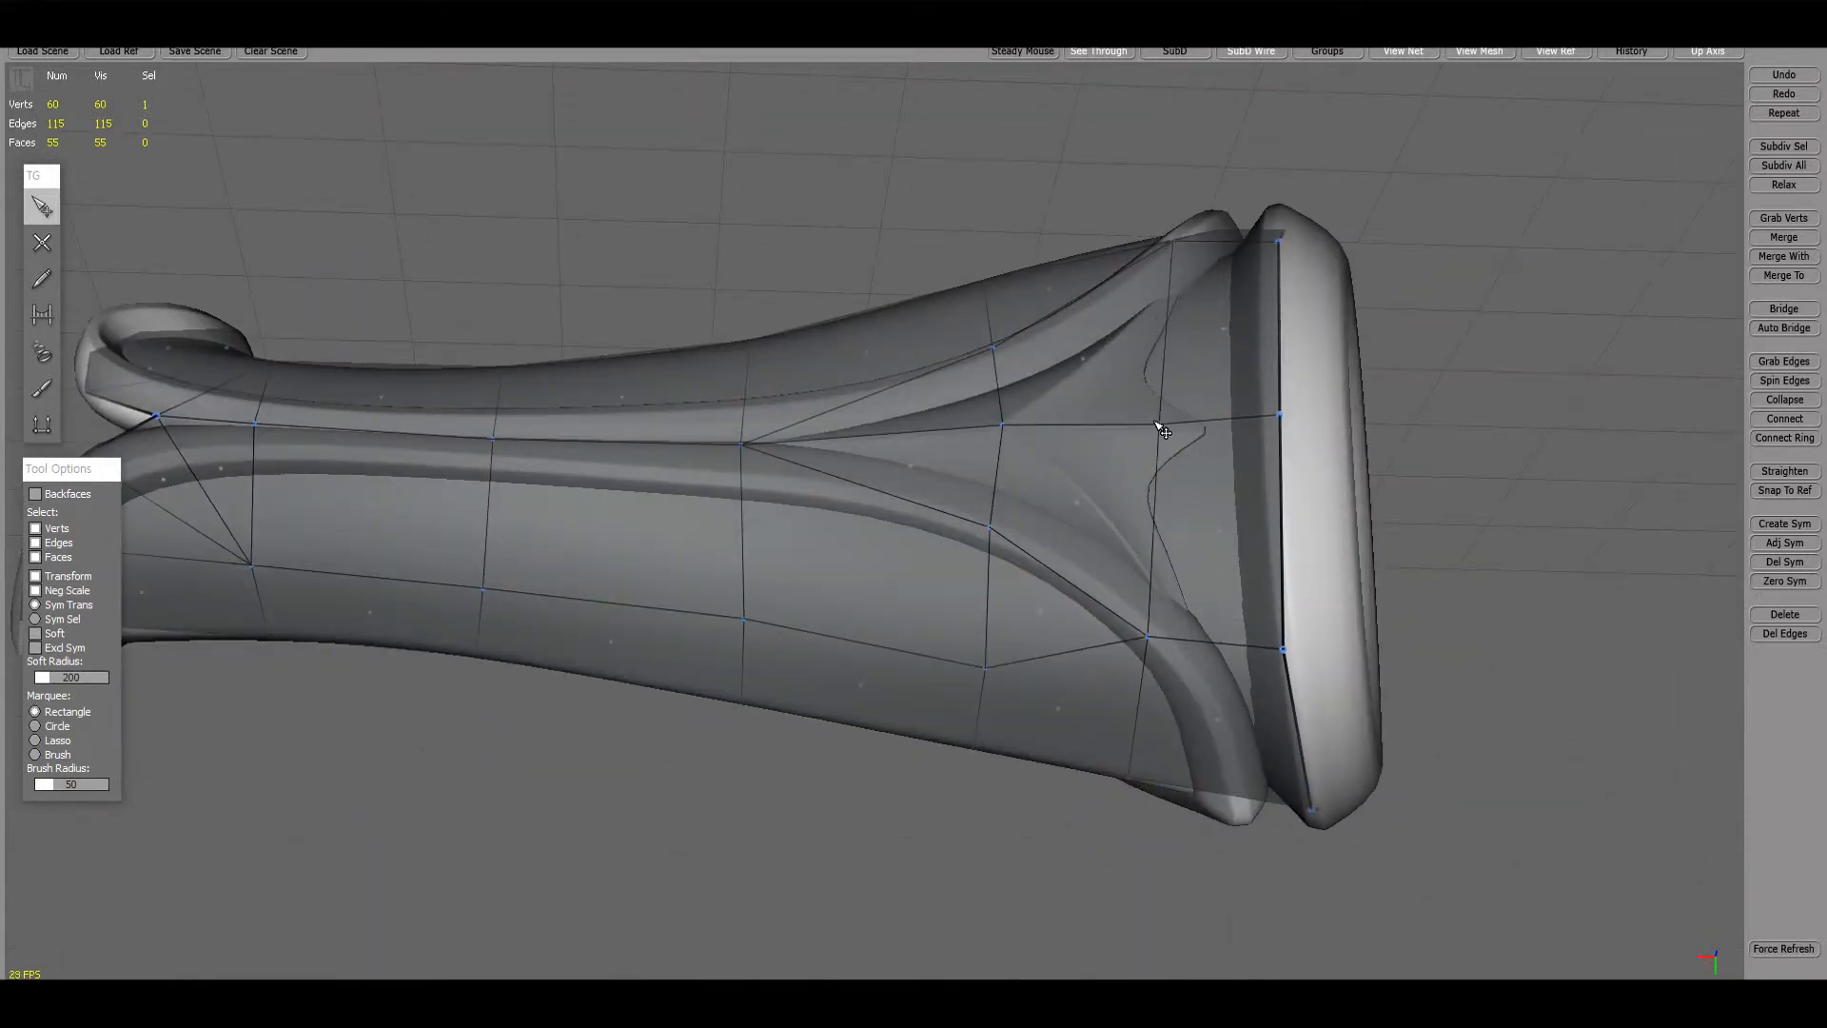
alt+drag(1017, 469, 980, 422)
key(w)
click(1304, 435)
alt+drag(1304, 435, 1076, 494)
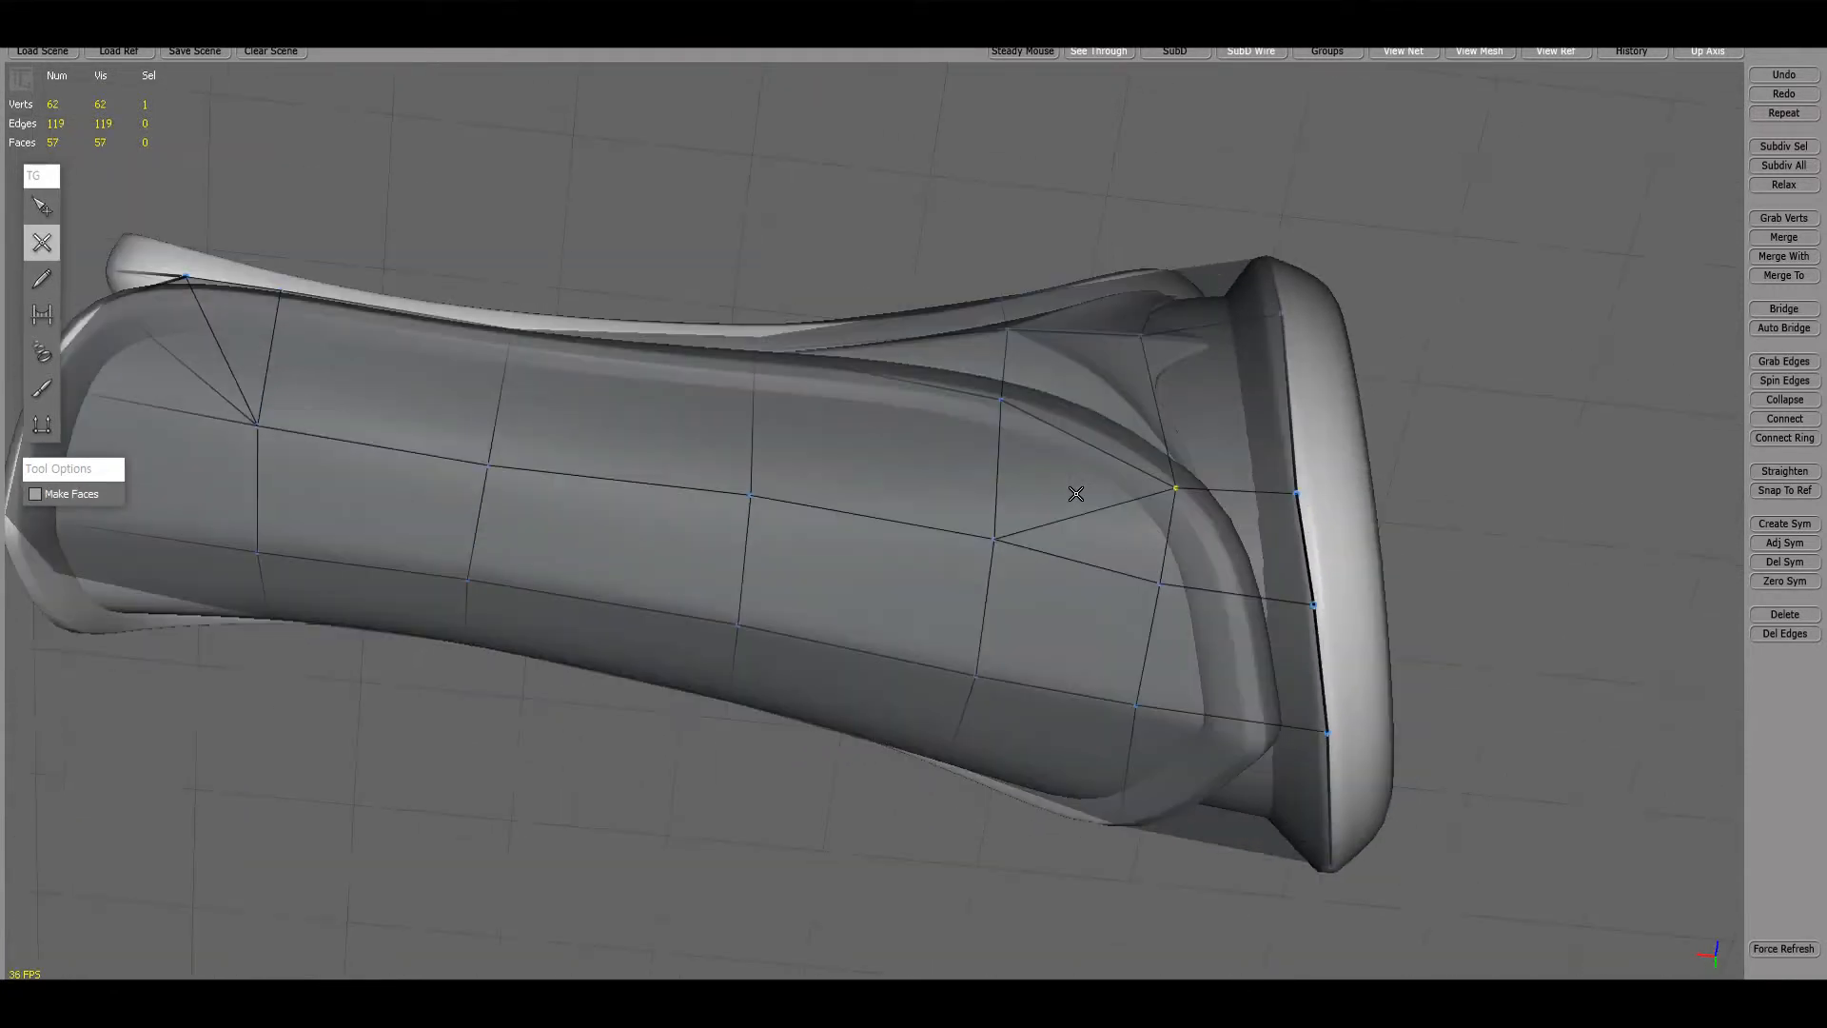
- Delete the surplus edge at the panel's rounded corner and reposition the nearby vertices along the collar edge
key(Delete)
alt+drag(1123, 571, 1209, 533)
drag(1131, 492, 1141, 447)
click(1170, 353)
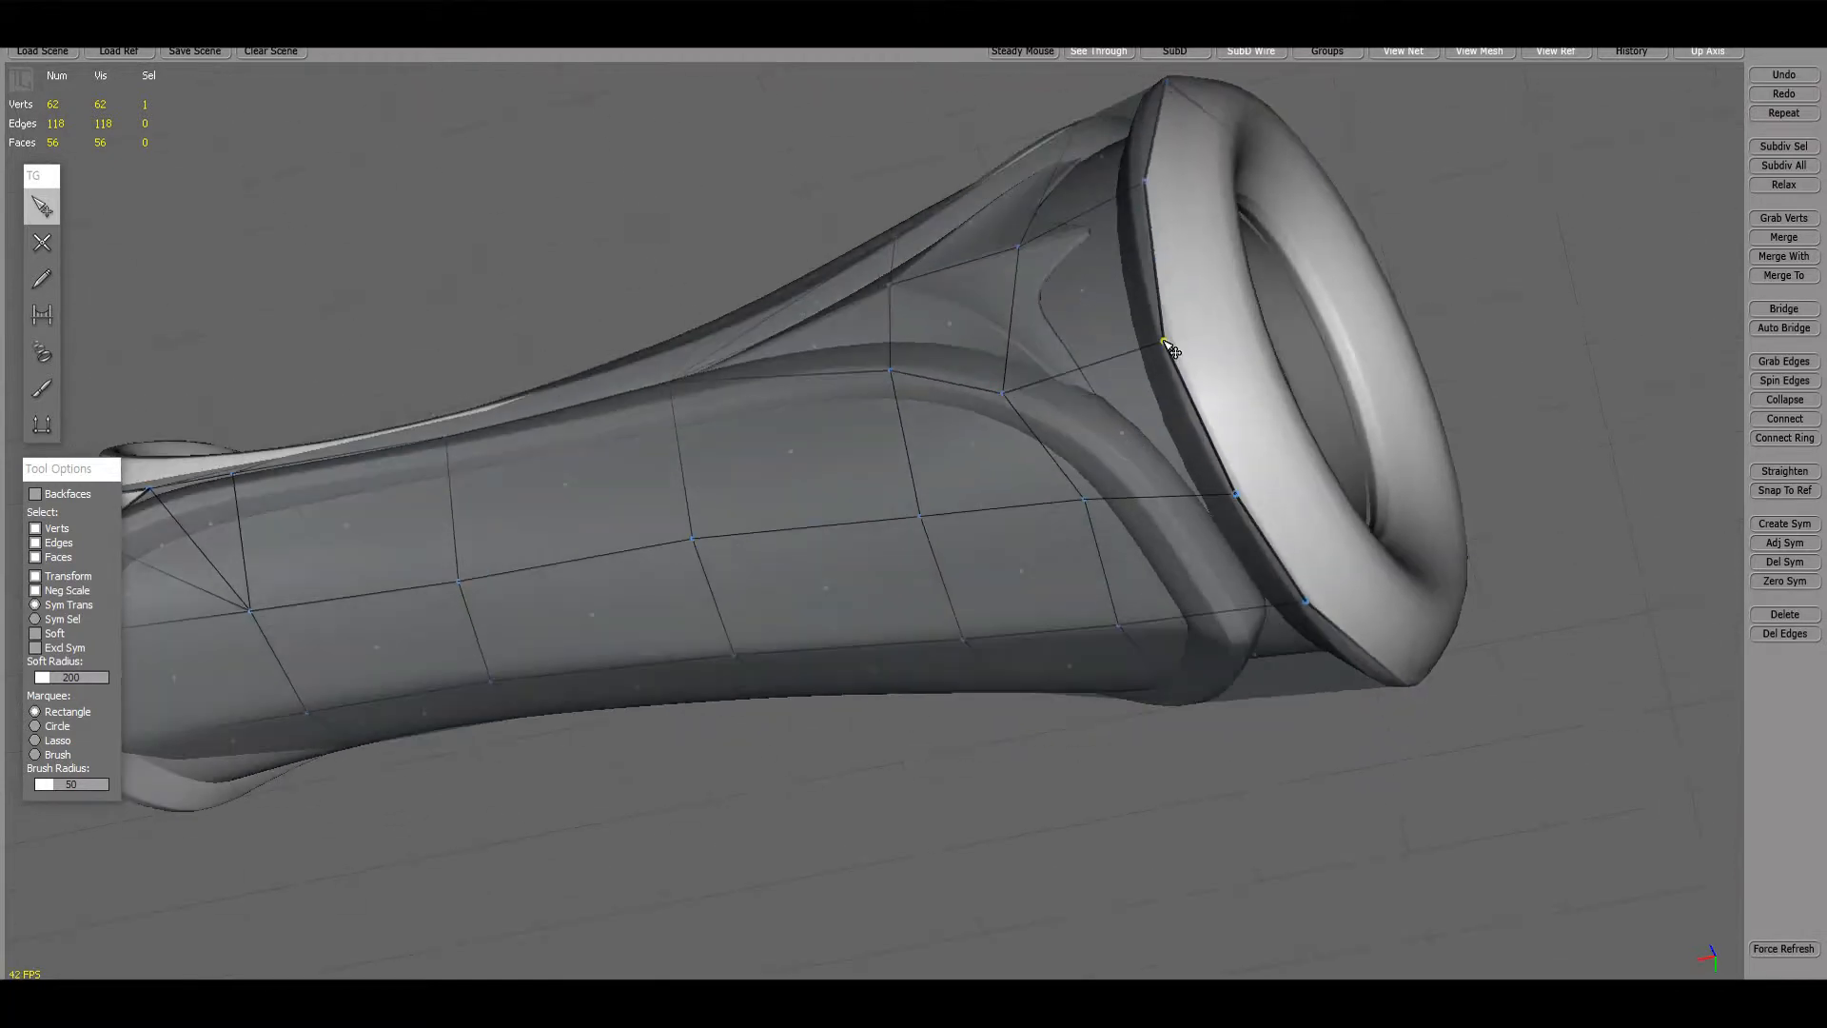
alt+drag(1170, 355, 1095, 276)
alt+right_drag(1095, 276, 1020, 195)
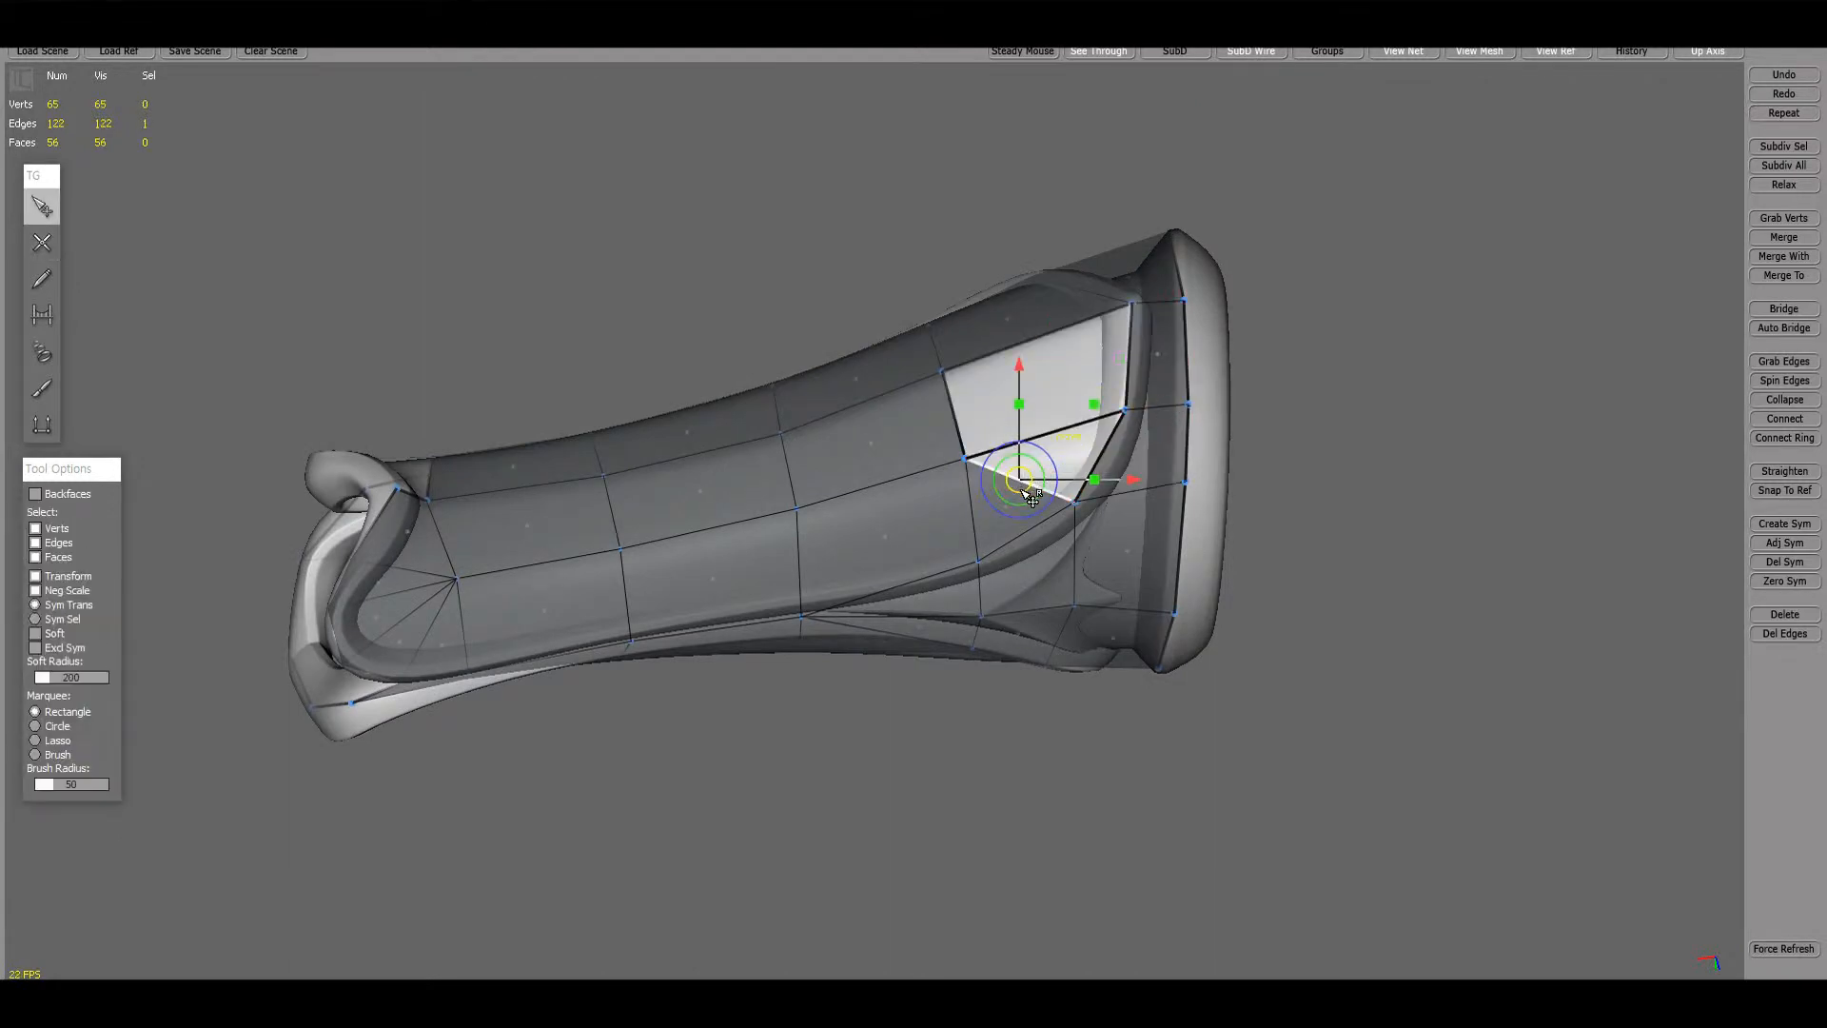
- Delete the diagonal edge at the panel's collar-side corner and tidy the vertices along the rim
key(Delete)
alt+drag(1032, 497, 968, 511)
alt+drag(971, 514, 1035, 310)
click(1065, 564)
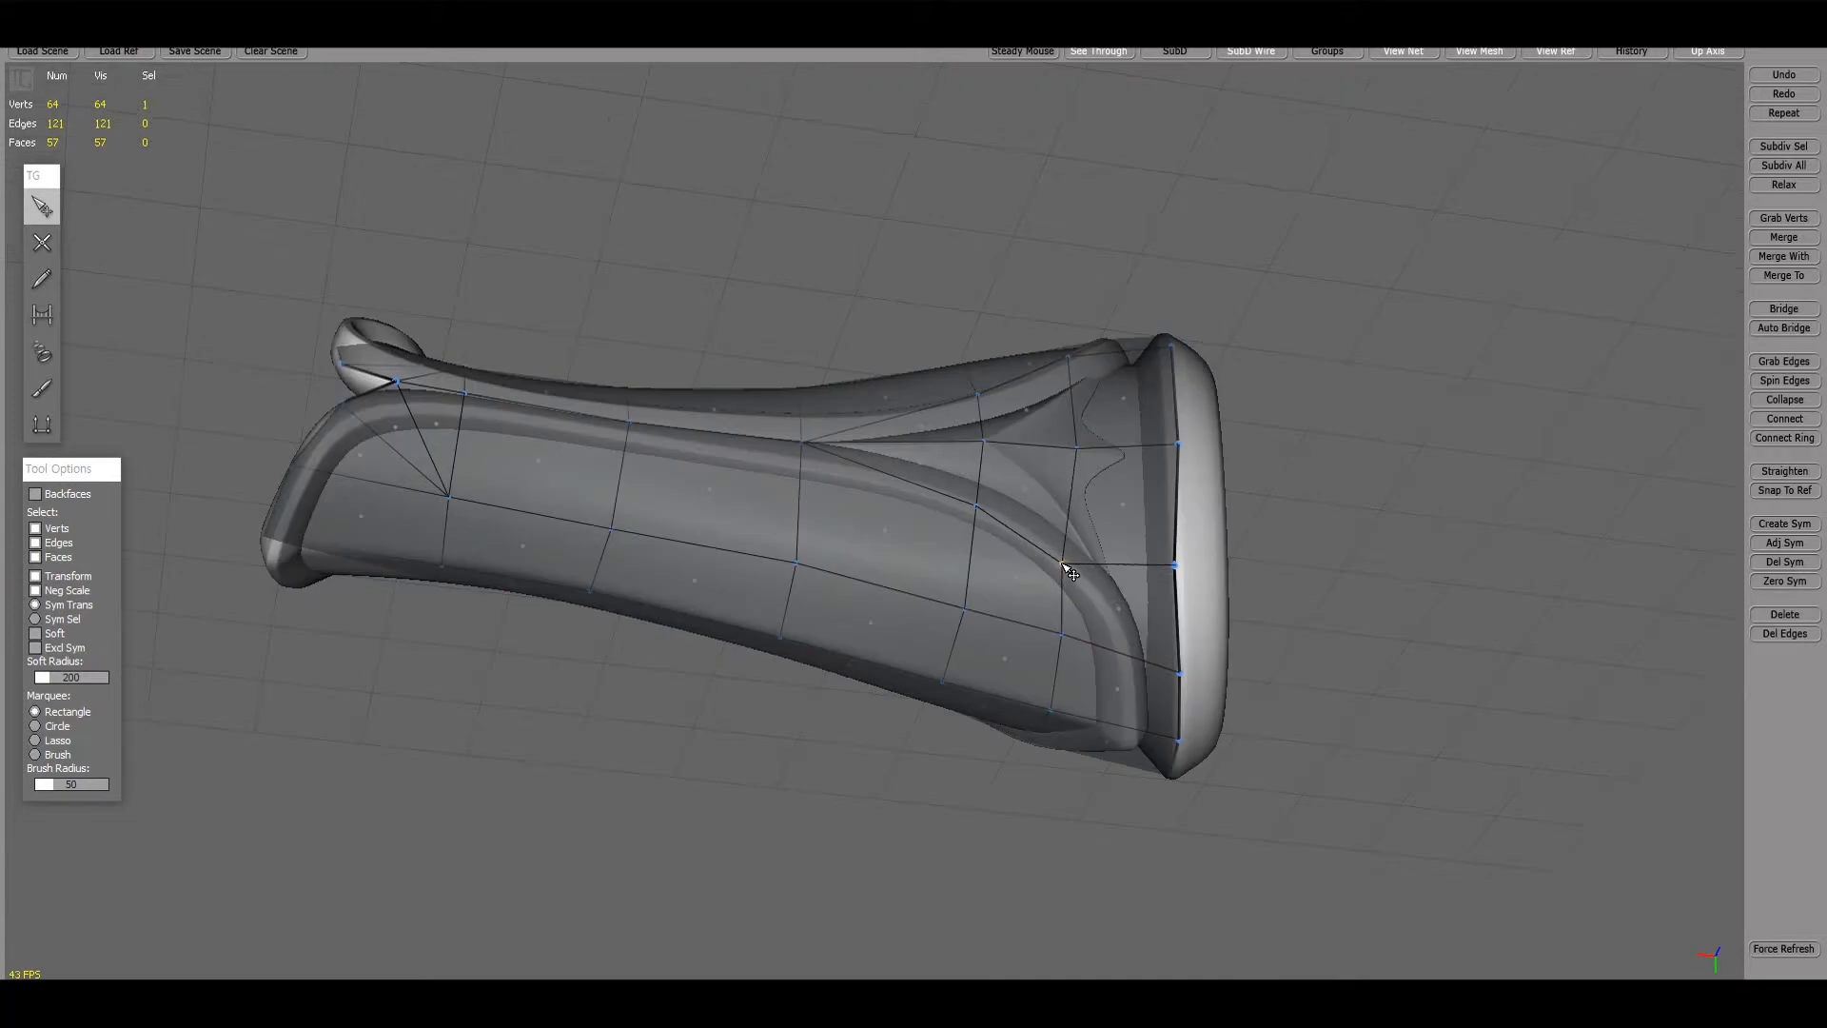
alt+drag(1065, 563, 955, 368)
- Start a ring of quads over the collar's end face, between its outer edge and the round opening
key(w)
click(901, 471)
click(985, 469)
click(1037, 342)
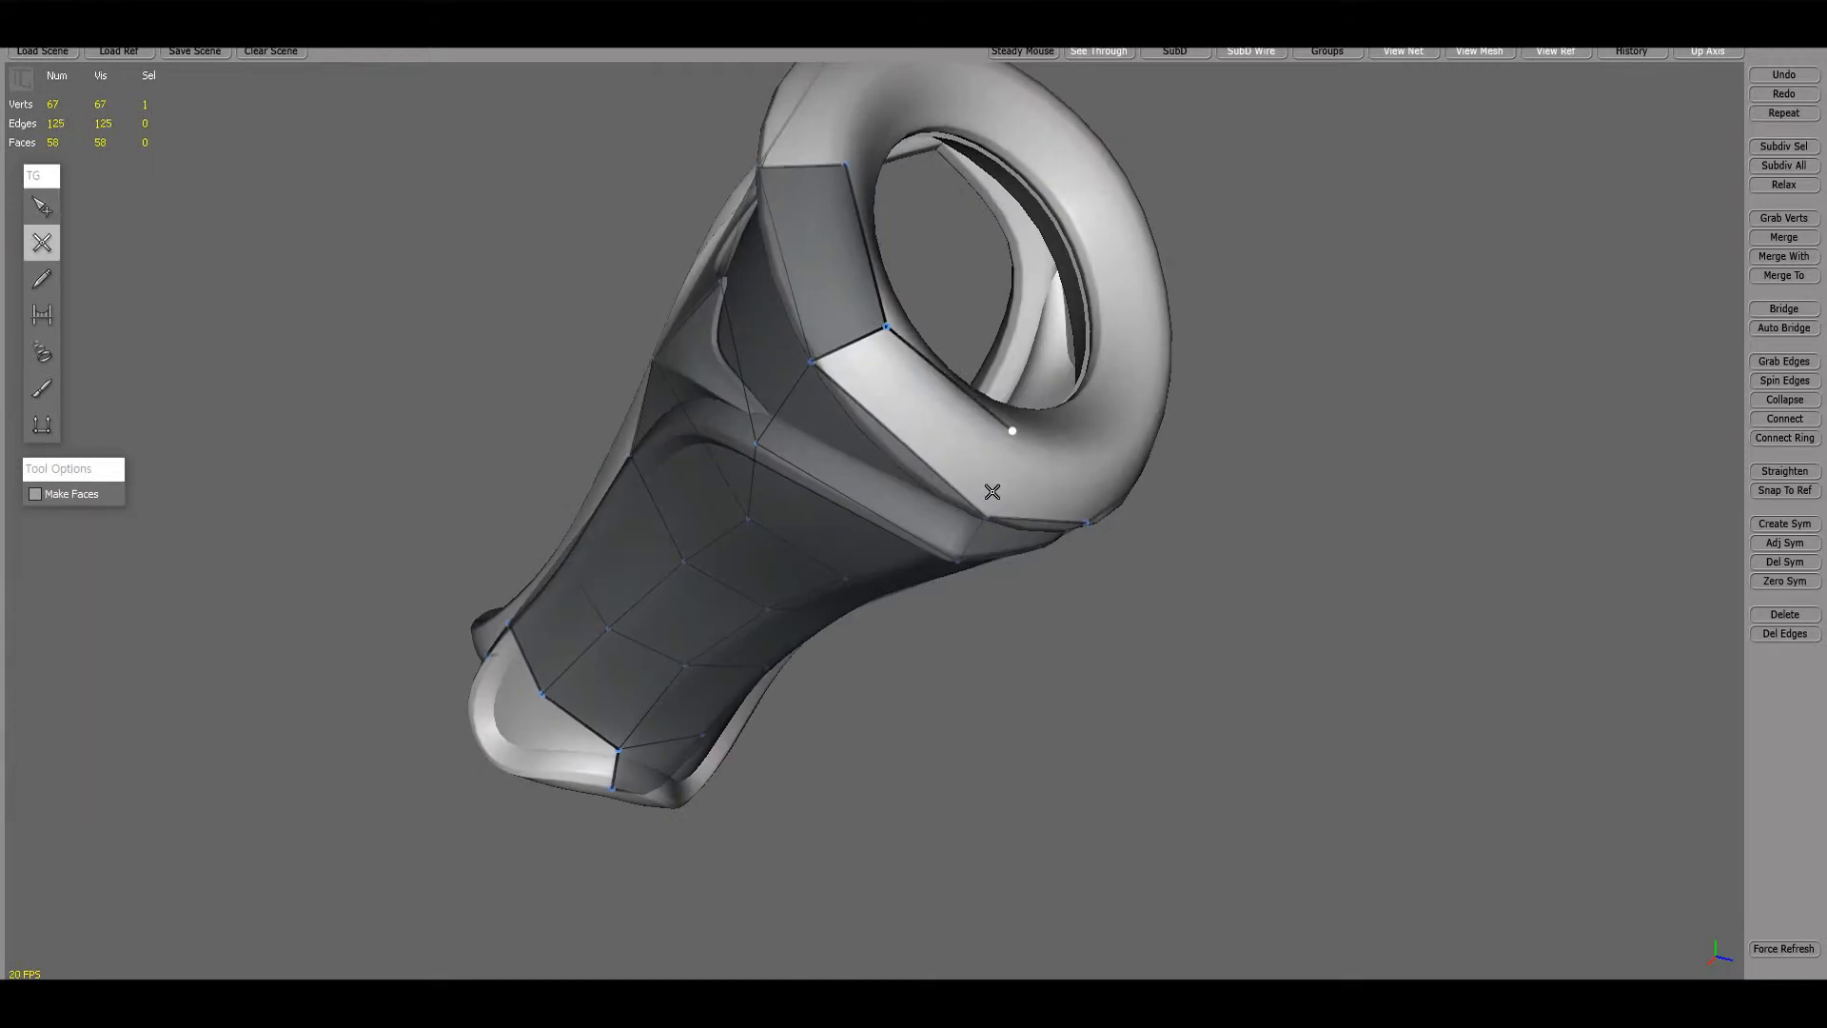
click(992, 491)
alt+drag(992, 491, 518, 427)
click(633, 414)
key(w)
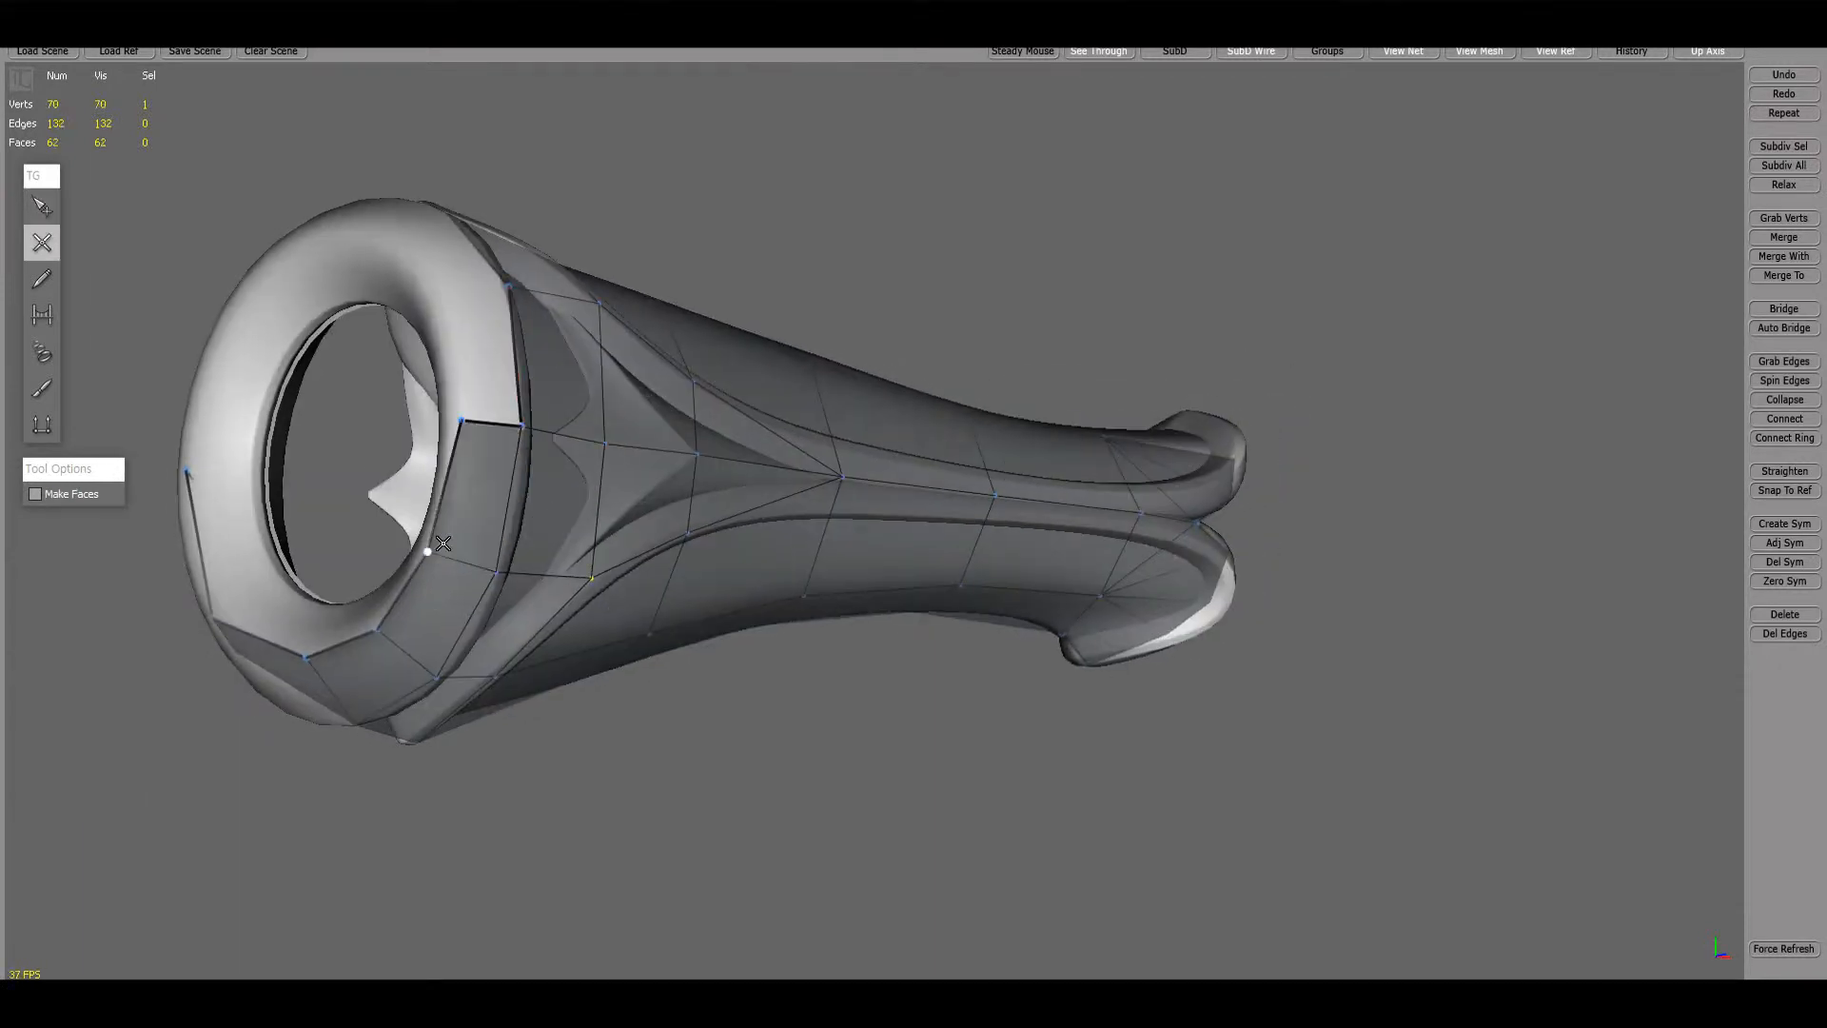
- Continue the quads around the collar's opening and close the ring, adjusting the edge vertices
alt+drag(443, 543, 575, 525)
click(617, 384)
alt+drag(617, 384, 656, 605)
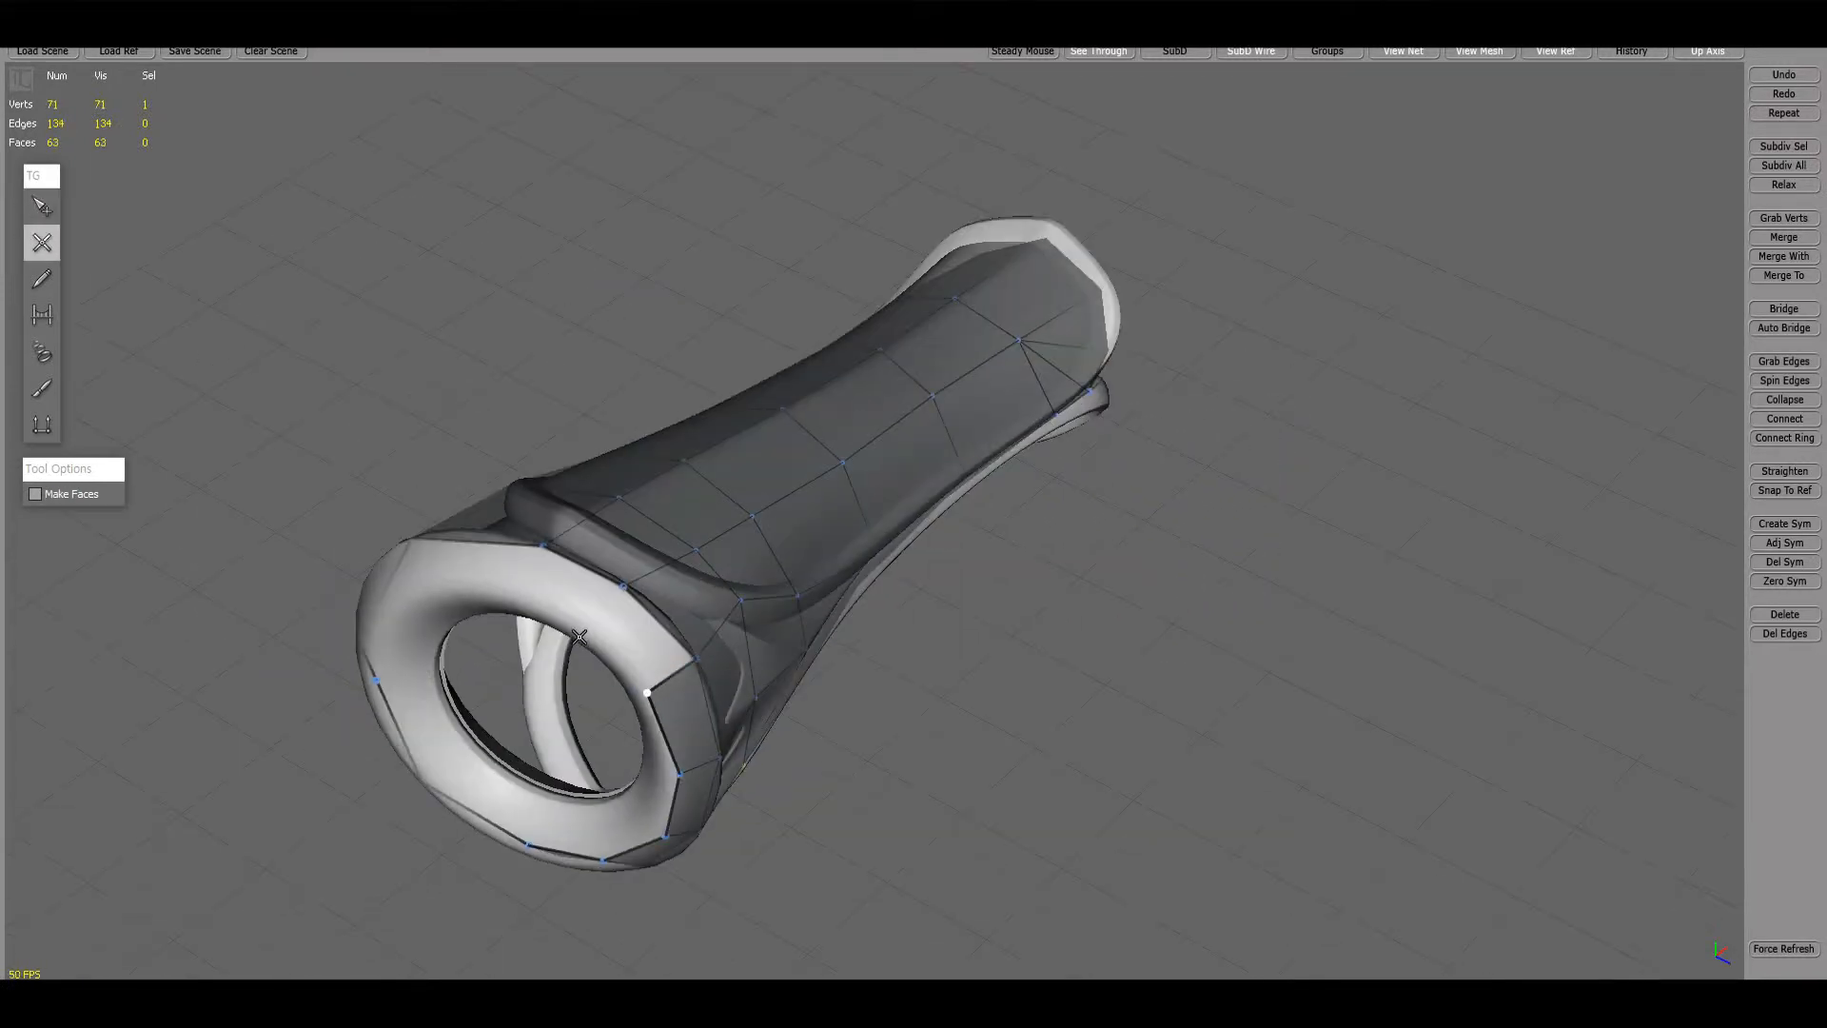
alt+drag(520, 571, 695, 758)
key(q)
alt+drag(719, 666, 761, 720)
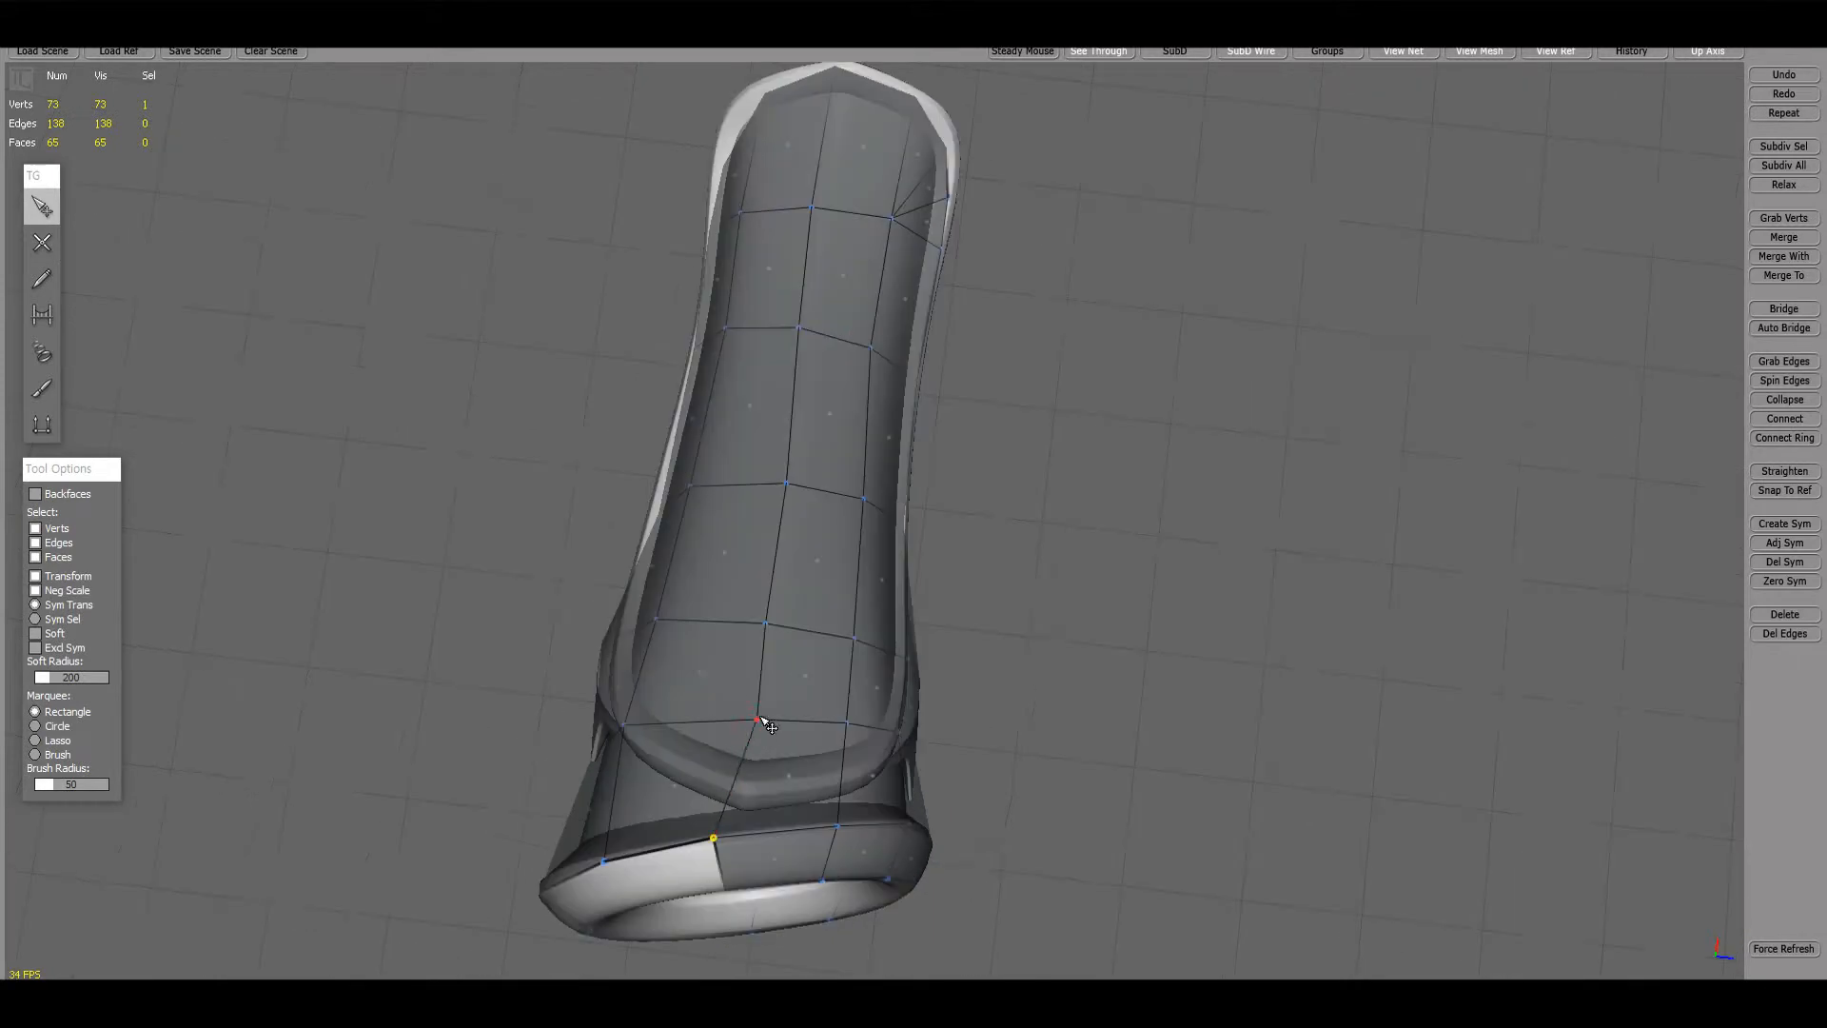
alt+drag(716, 837, 877, 539)
key(w)
click(1043, 677)
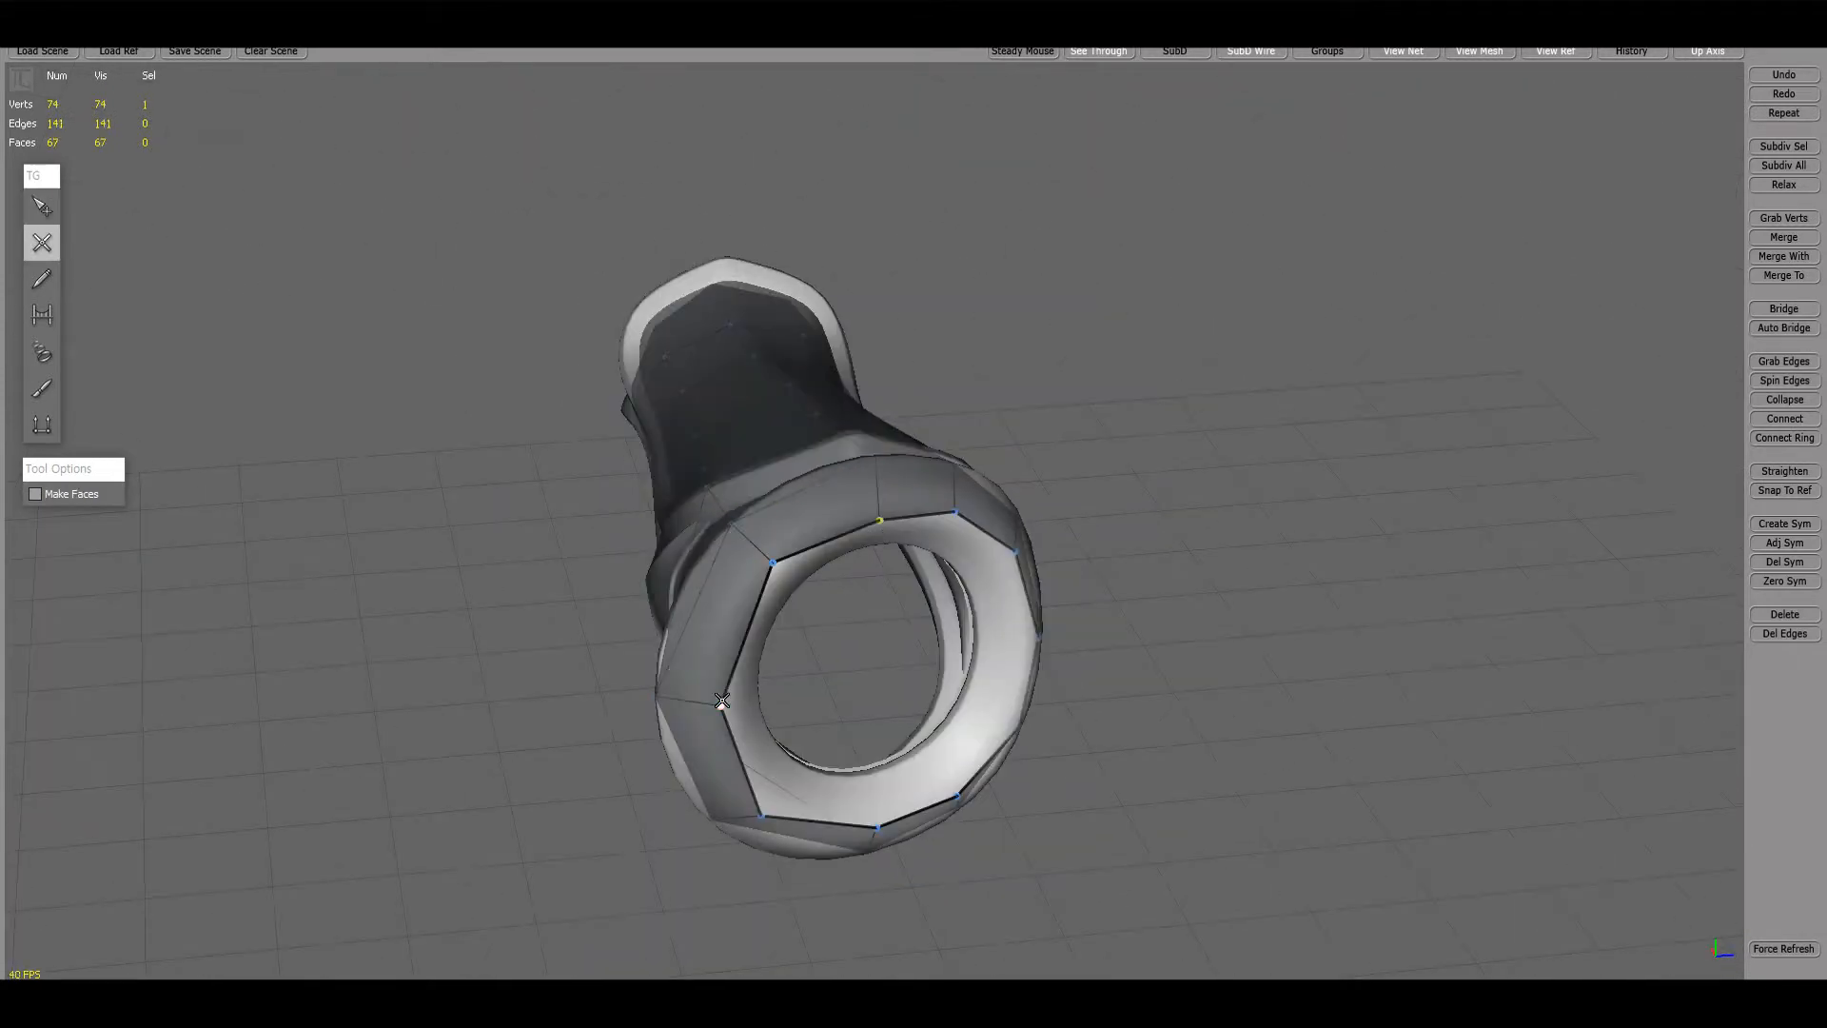
- Add the missing faces at the narrow end of the sleeve, beside the panel rims
alt+drag(722, 702, 682, 444)
mouse_move(758, 336)
alt+mouse_down()
mouse_move(836, 473)
mouse_move(746, 473)
mouse_move(714, 510)
mouse_move(748, 555)
mouse_move(604, 461)
mouse_move(665, 368)
mouse_move(653, 485)
mouse_move(843, 422)
mouse_move(653, 356)
mouse_move(796, 522)
mouse_move(718, 400)
mouse_move(701, 261)
mouse_move(593, 383)
mouse_move(584, 460)
mouse_move(718, 513)
mouse_move(942, 317)
mouse_move(1019, 212)
mouse_move(774, 331)
alt+mouse_up()
key(c)
click(571, 416)
key(w)
click(752, 428)
key(q)
- Reposition the narrow-end vertices and create further faces beside the curled lips
click(1019, 213)
click(888, 676)
key(q)
alt+drag(889, 677, 962, 571)
key(w)
click(861, 465)
key(w)
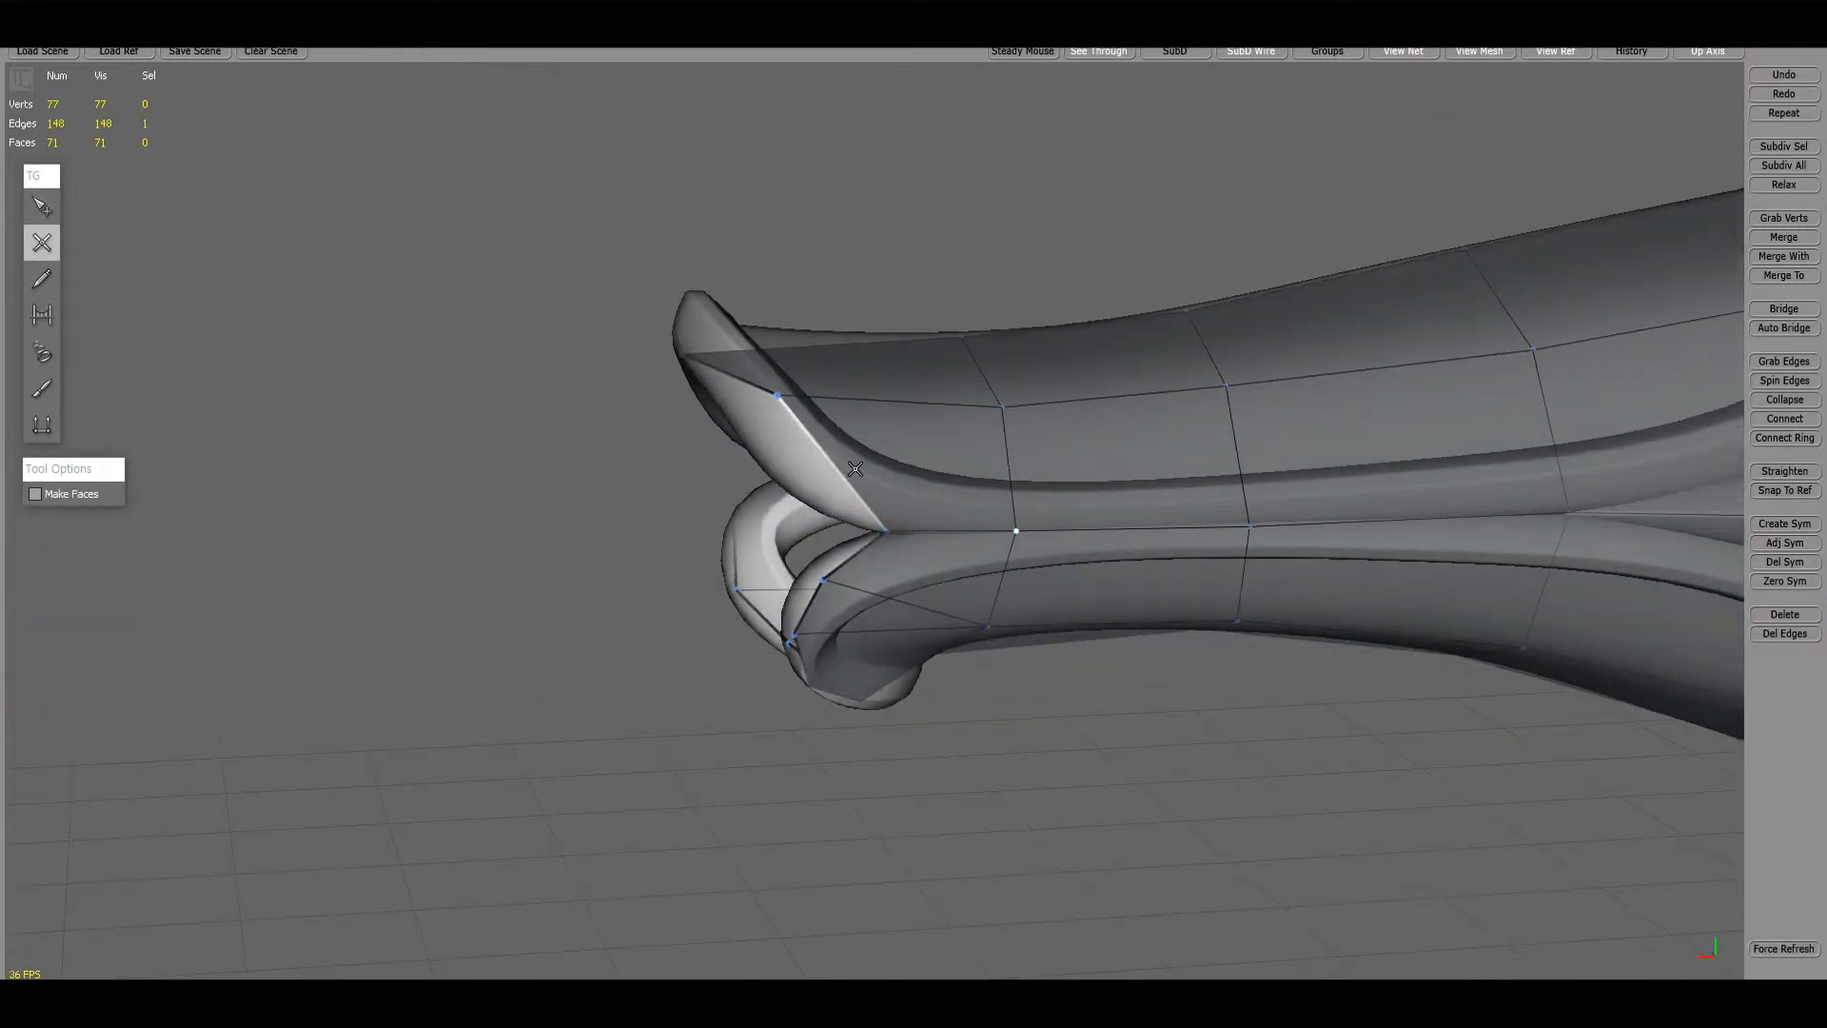
- Add faces over the first panel's flared lip, connecting it to the seam between the panels
alt+drag(844, 504, 880, 519)
alt+drag(881, 518, 1051, 552)
alt+drag(1031, 631, 1047, 369)
key(w)
click(1039, 413)
click(1048, 369)
click(776, 271)
alt+drag(775, 270, 666, 425)
click(819, 289)
- Place vertices along the outer edge of the curled lip and fill the narrow faces between them
key(q)
key(w)
alt+drag(533, 266, 914, 390)
key(q)
click(954, 554)
key(w)
alt+drag(954, 555, 563, 347)
click(560, 325)
click(536, 178)
alt+drag(535, 178, 762, 180)
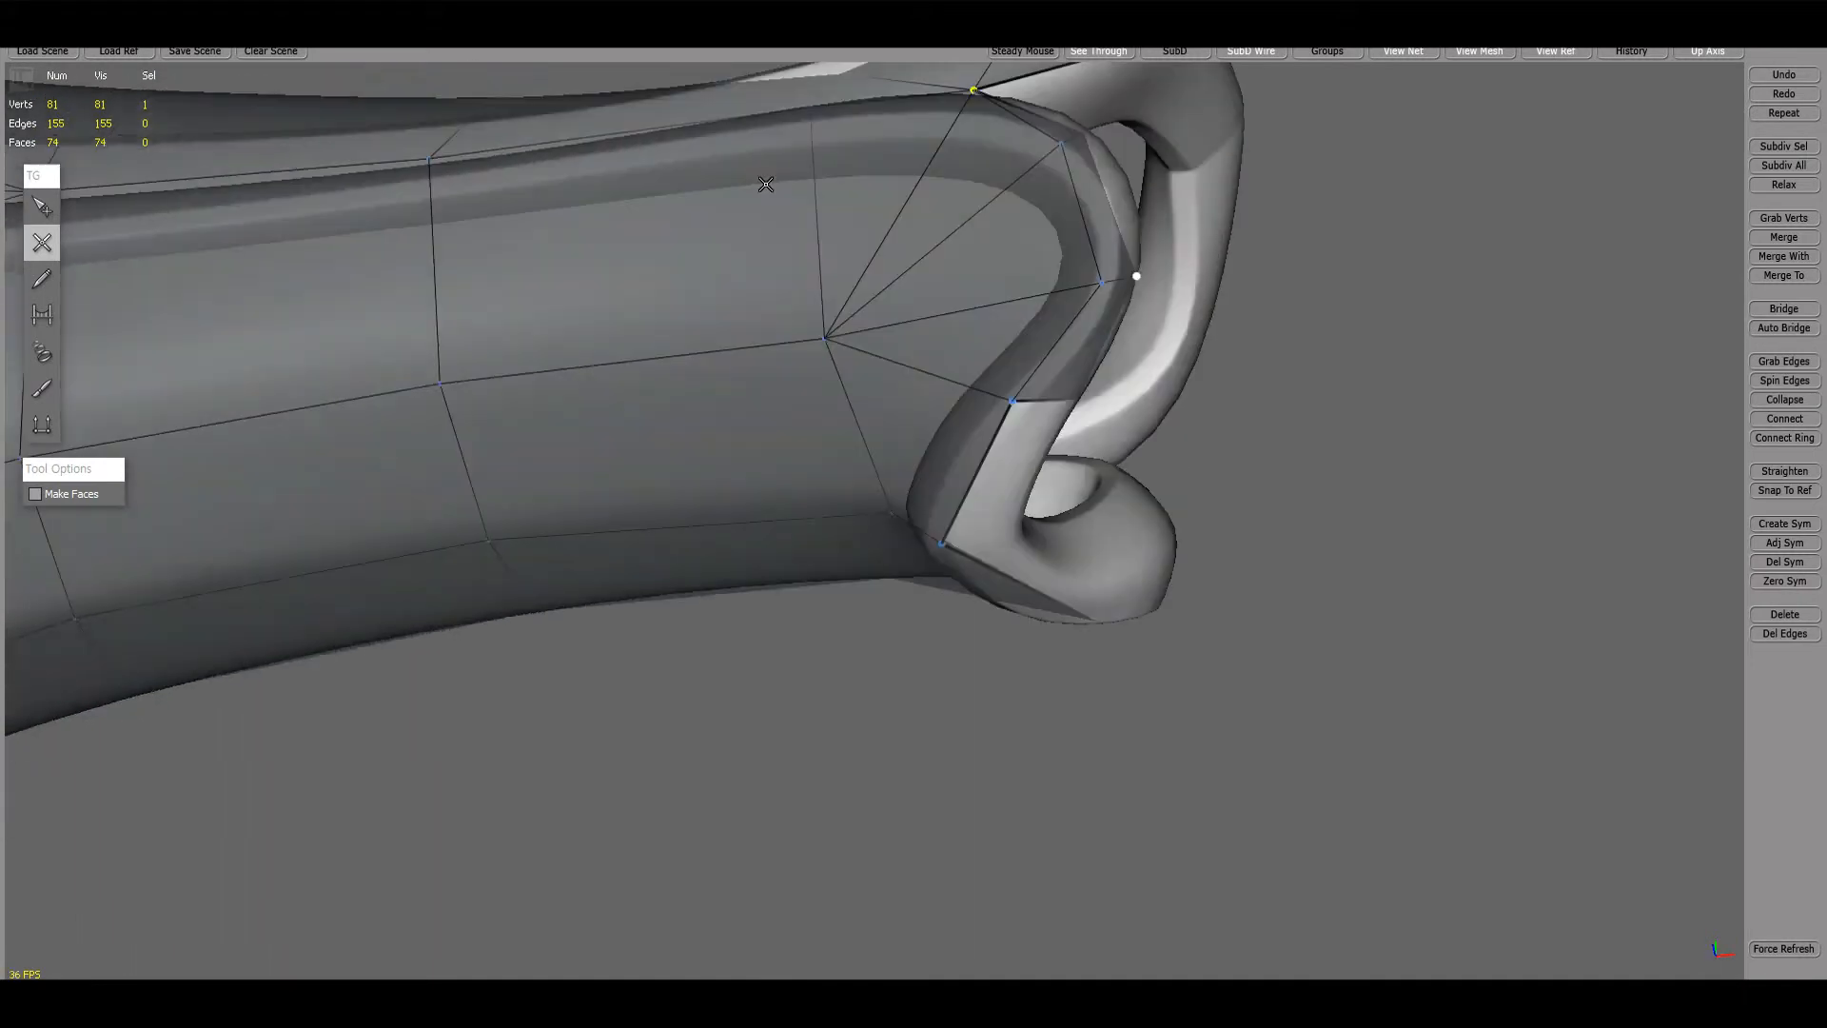
- Add a vertex on the curled lip's outer edge and create the adjoining face
key(q)
click(962, 535)
alt+drag(962, 535, 648, 334)
key(w)
click(694, 329)
click(659, 215)
alt+drag(709, 235, 956, 409)
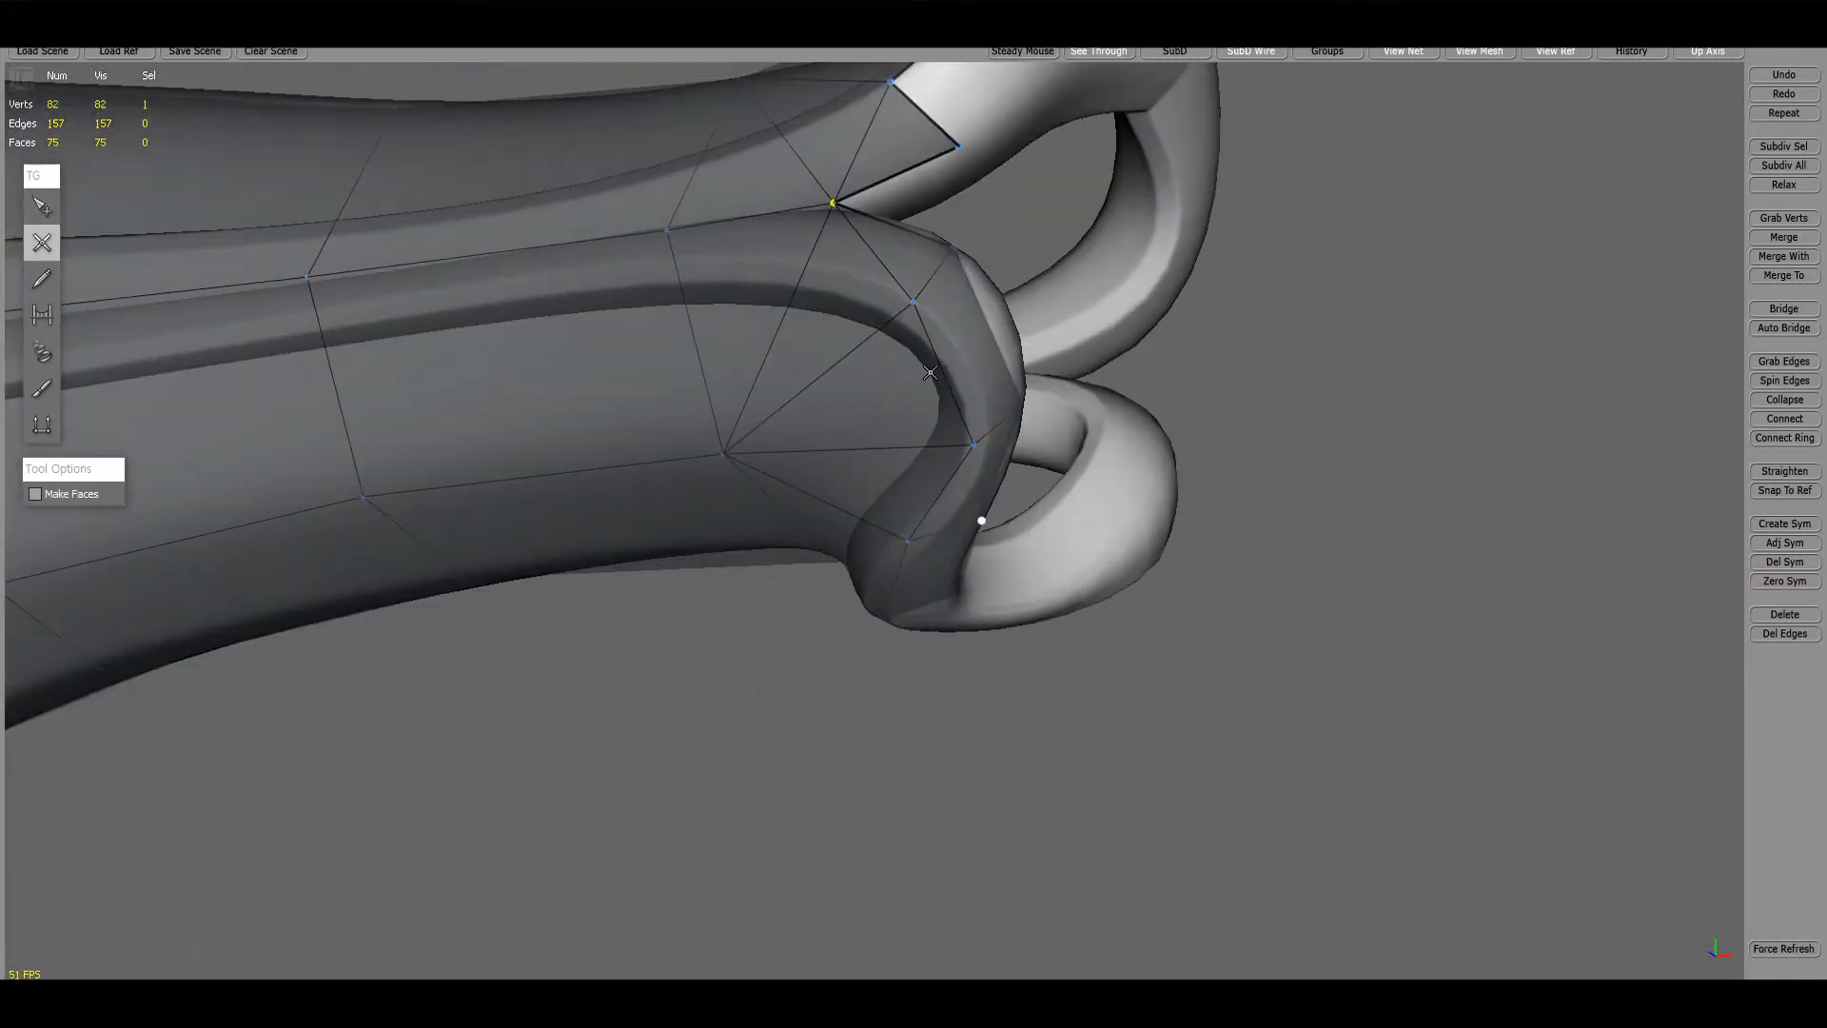
- Extend the narrow face strip around the curled lips, adding vertices along their outer edges
key(q)
click(952, 272)
key(w)
click(726, 375)
mouse_move(952, 271)
alt+mouse_down()
mouse_move(719, 333)
mouse_move(943, 300)
alt+mouse_up()
alt+drag(802, 415, 530, 256)
key(q)
alt+drag(530, 256, 822, 631)
click(869, 480)
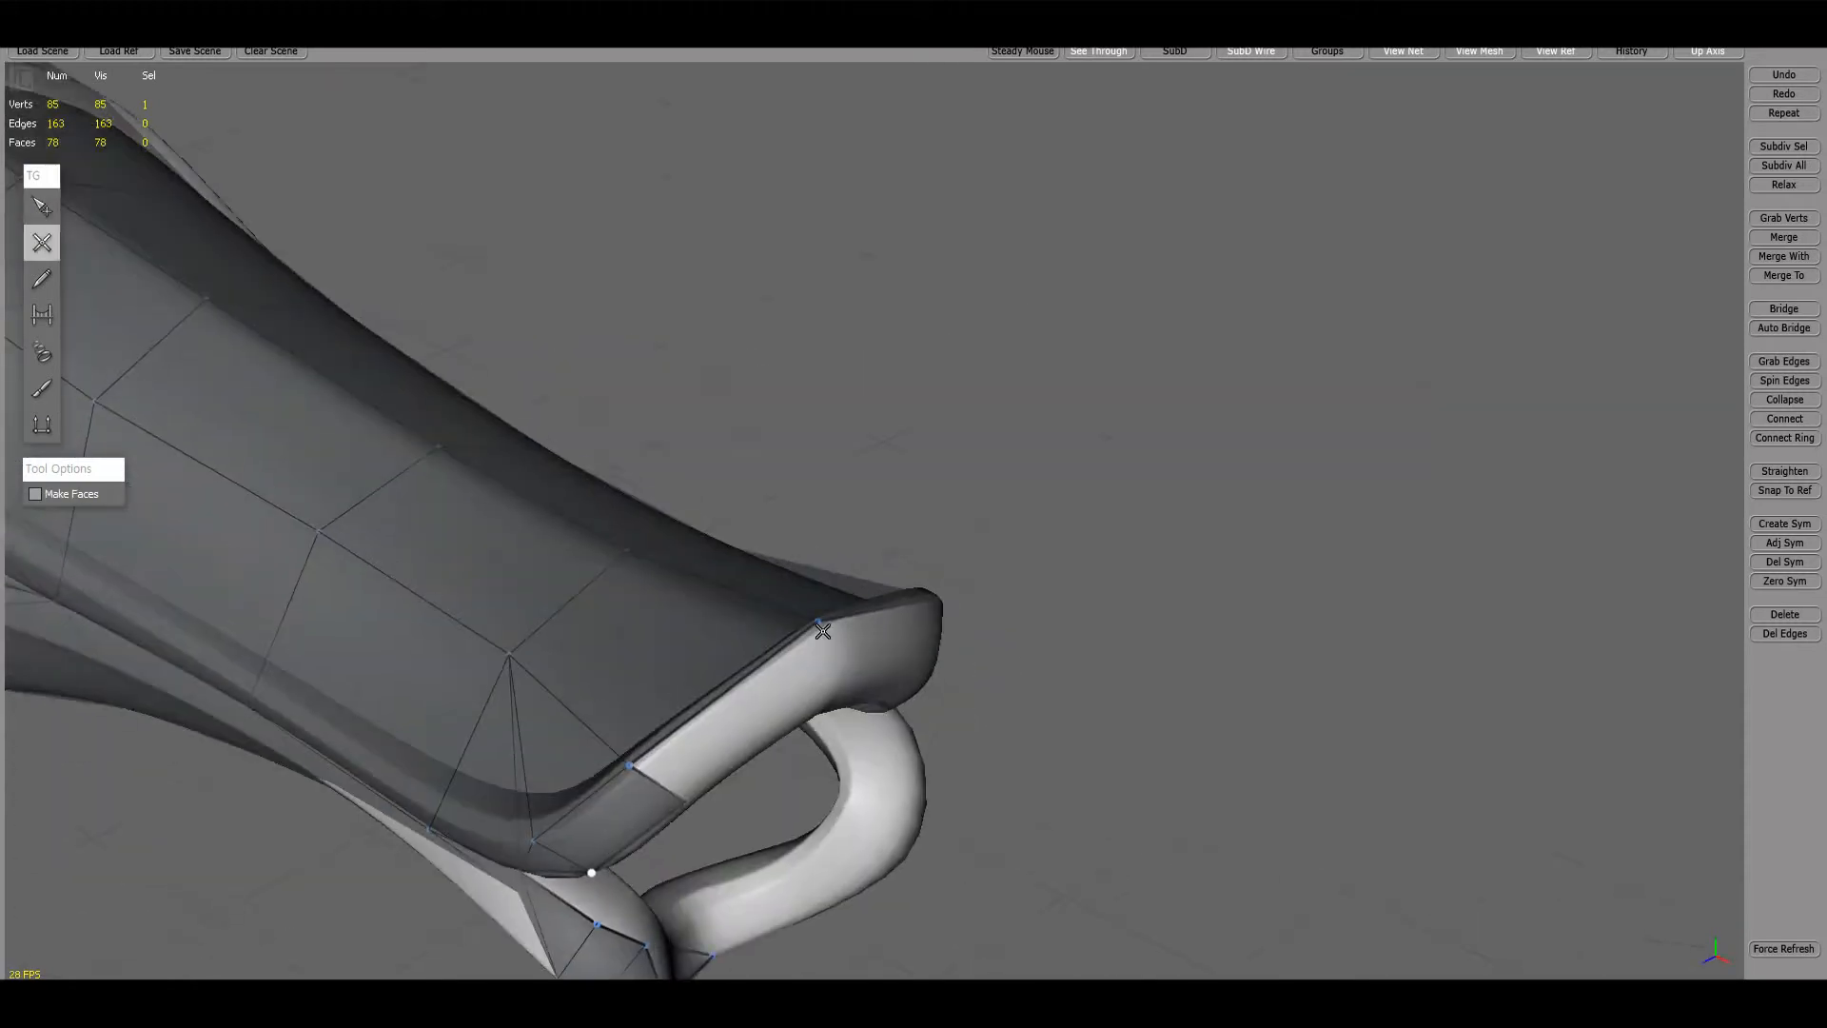
click(843, 692)
alt+drag(843, 692, 882, 519)
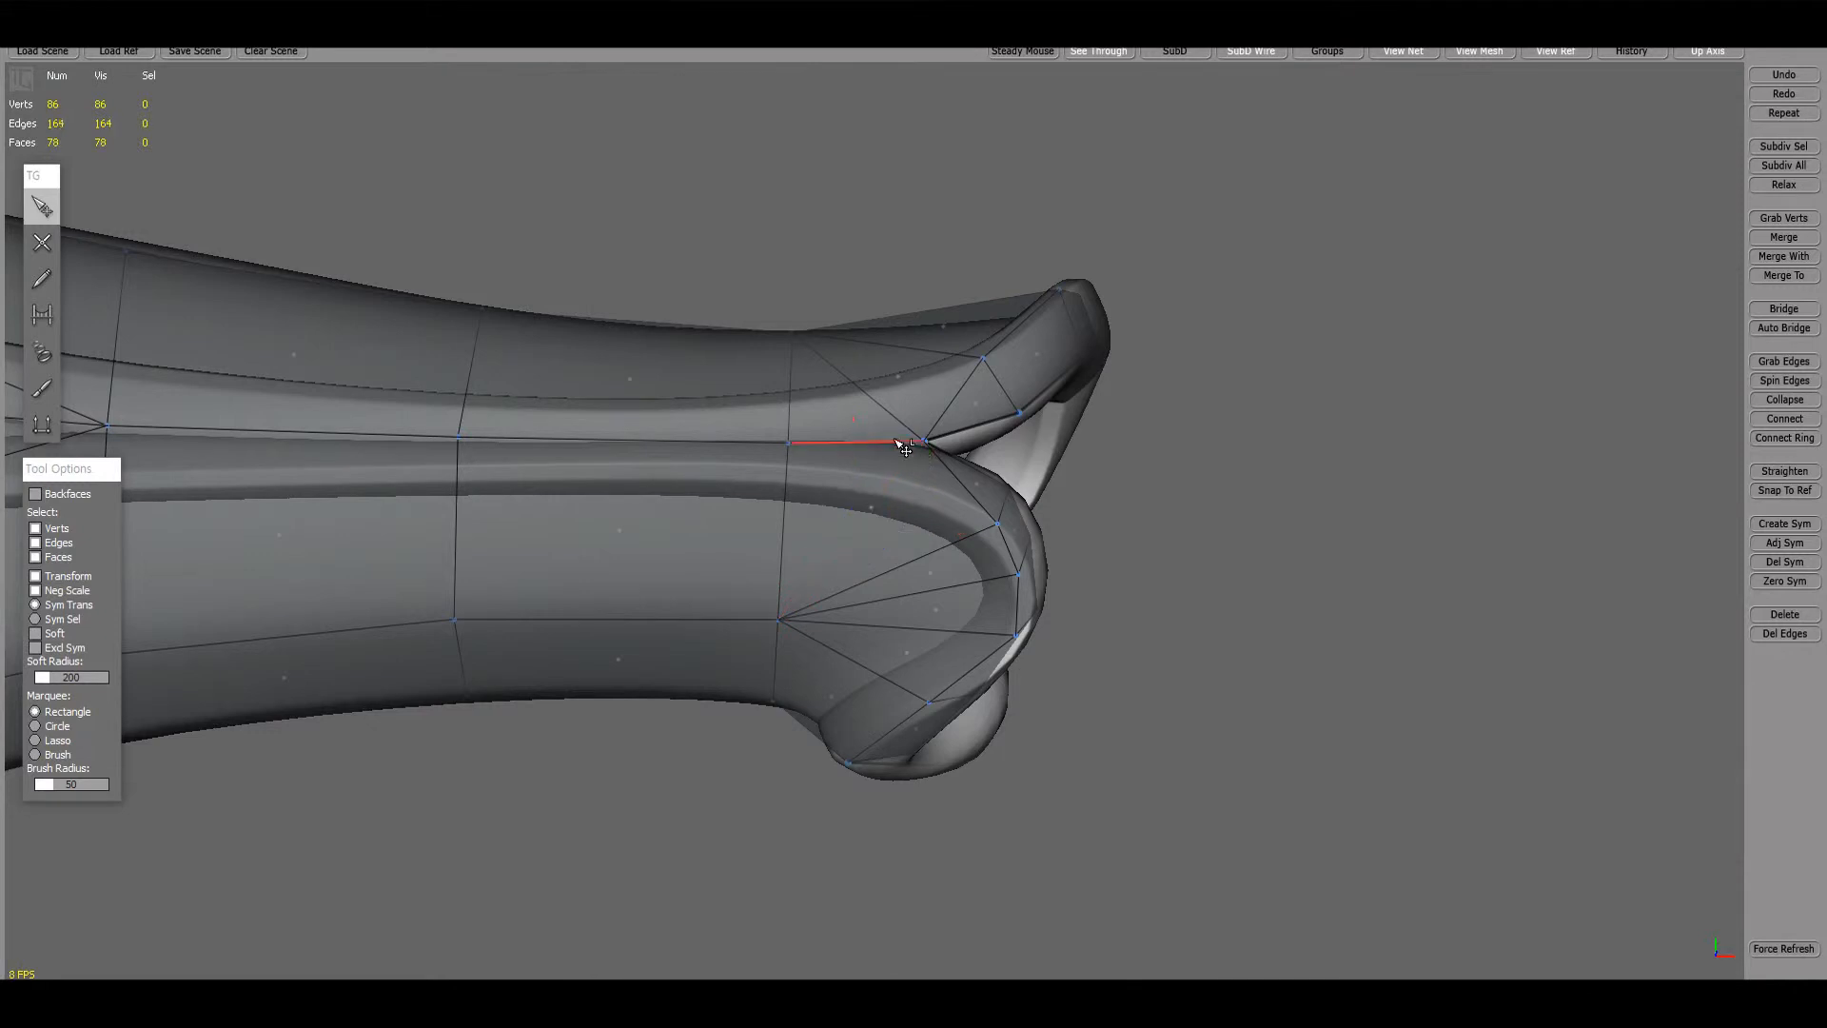
- Clear the faces around the narrow-end fork and rebuild the lower panel with vertices along its rim
alt+drag(923, 450, 925, 478)
click(953, 451)
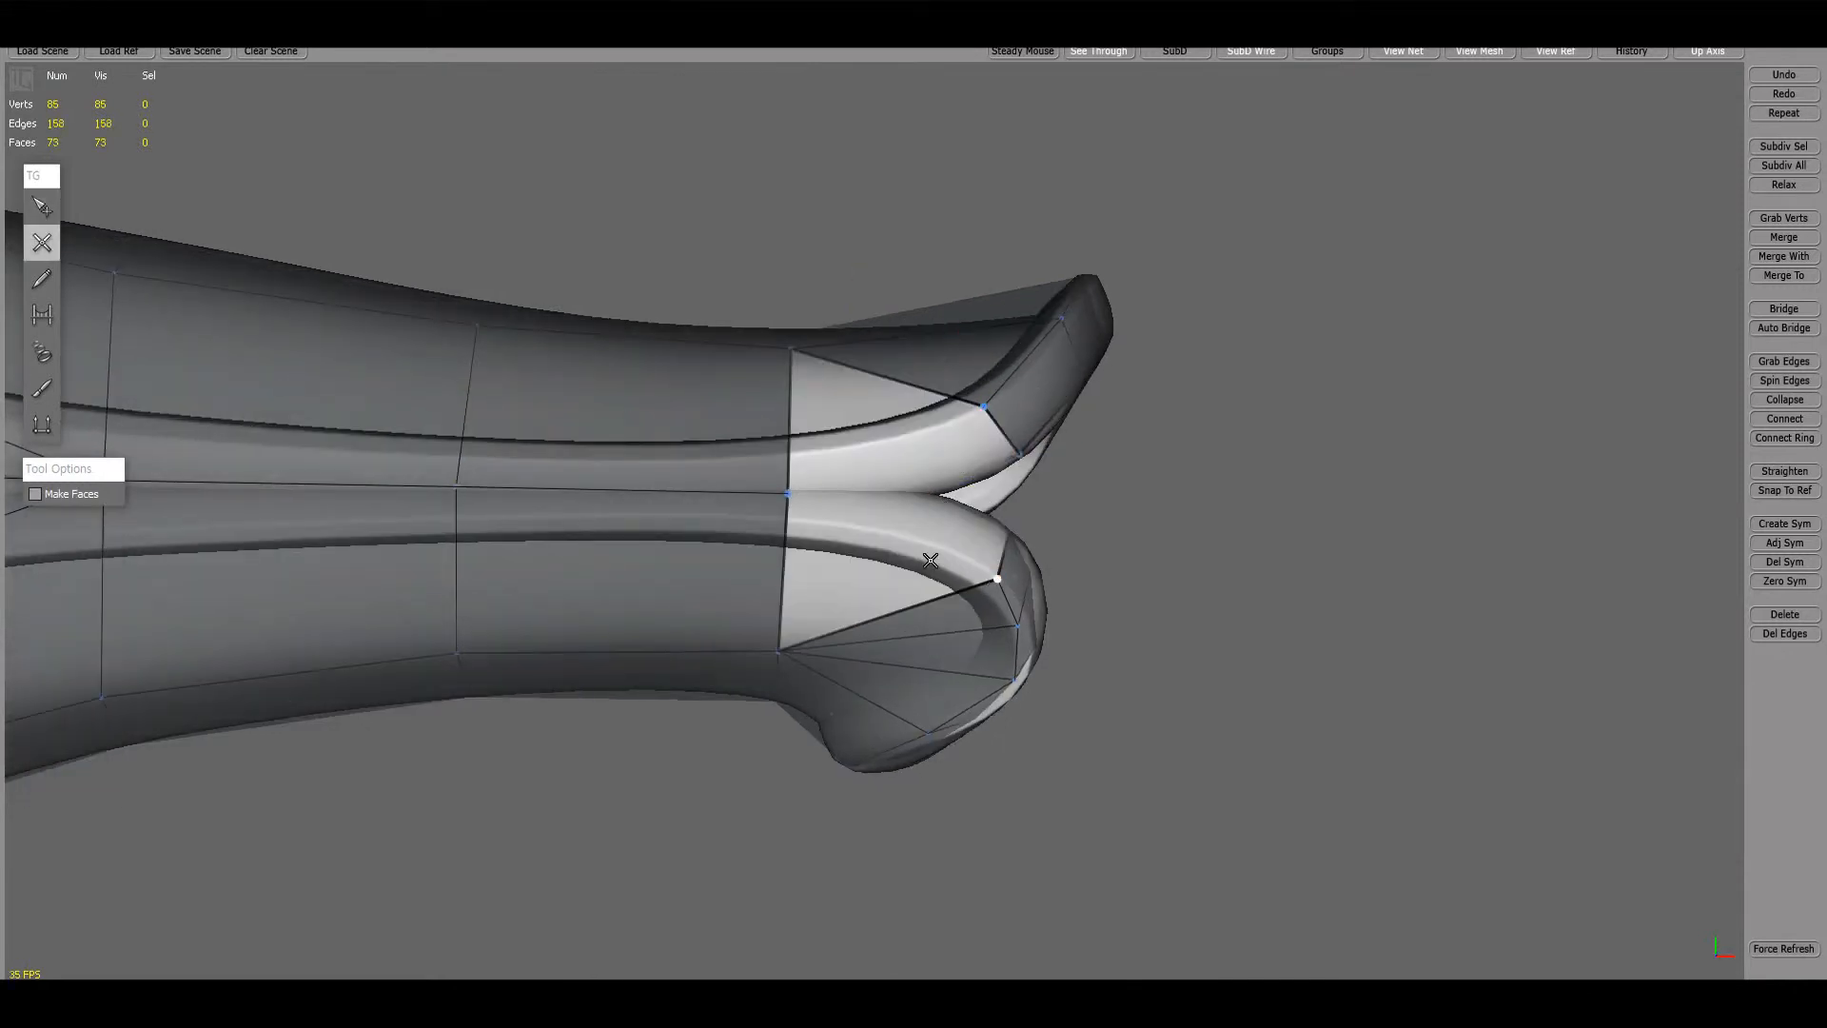
click(783, 526)
click(455, 526)
key(q)
click(787, 495)
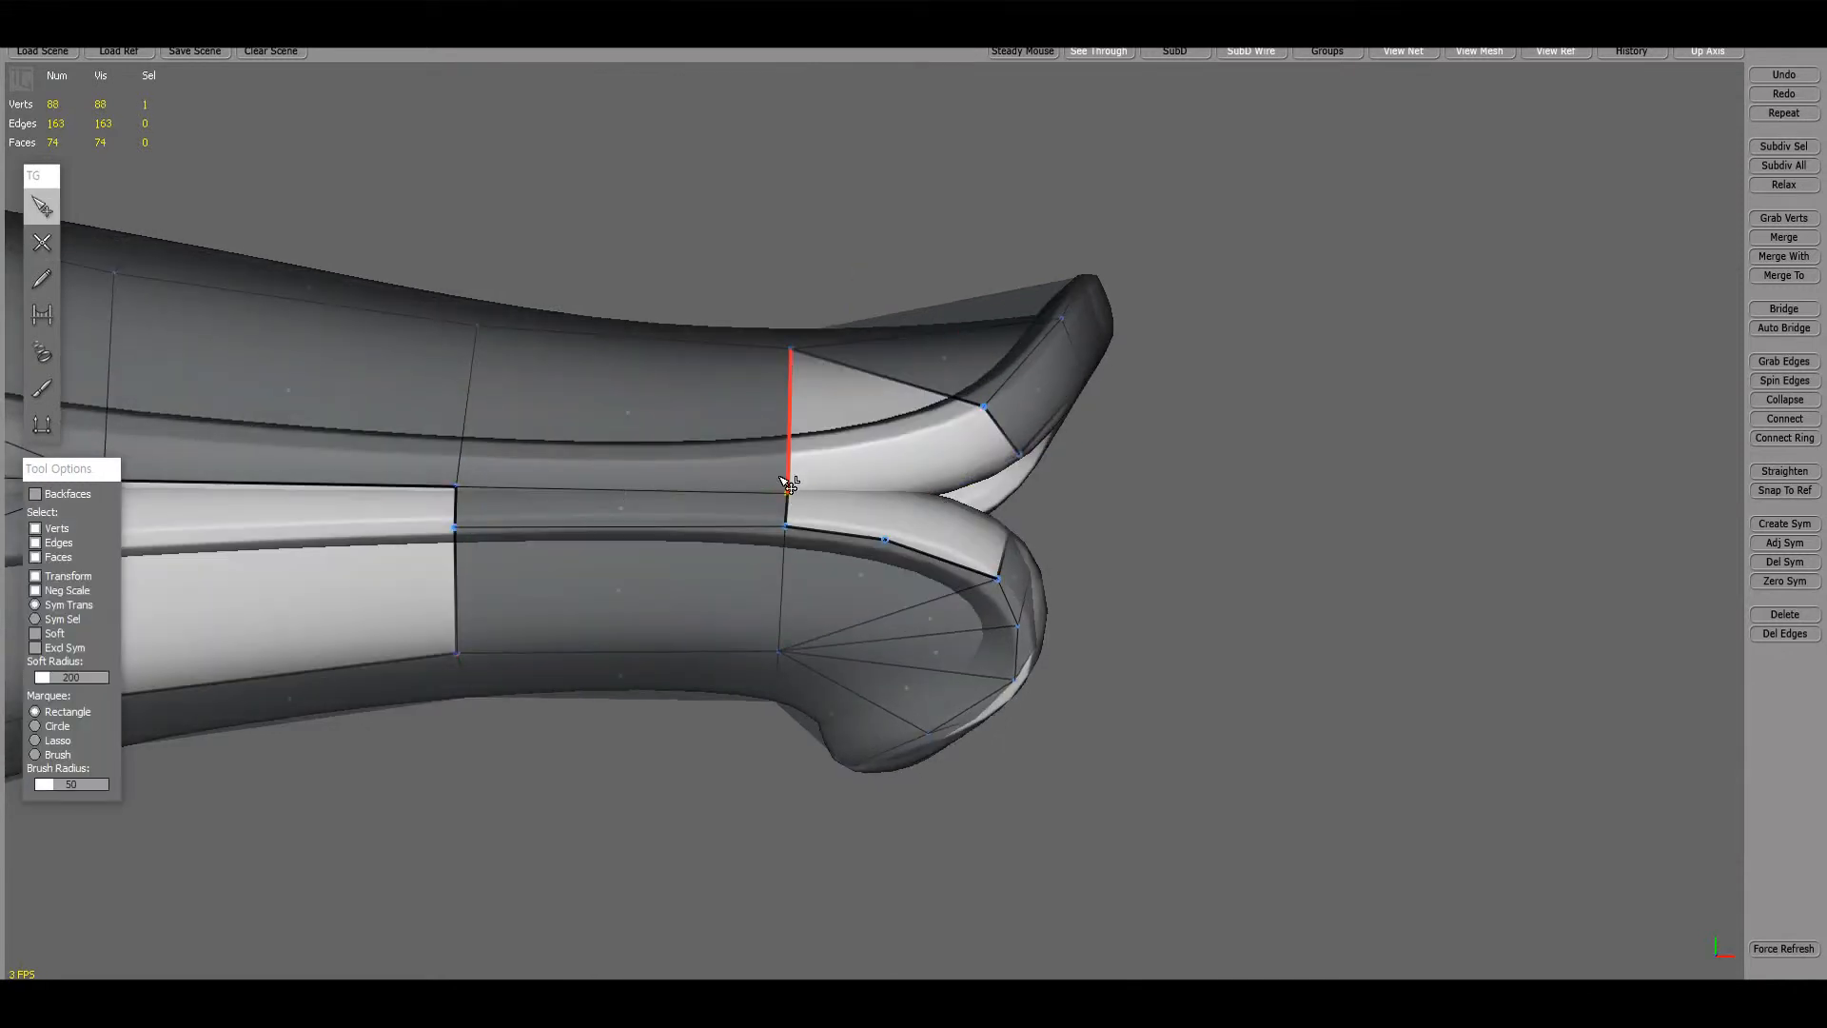
alt+drag(788, 484, 780, 512)
- Place vertices along the upper panel's rim and rebuild the faces between it and the seam
key(w)
click(451, 472)
click(785, 469)
click(972, 430)
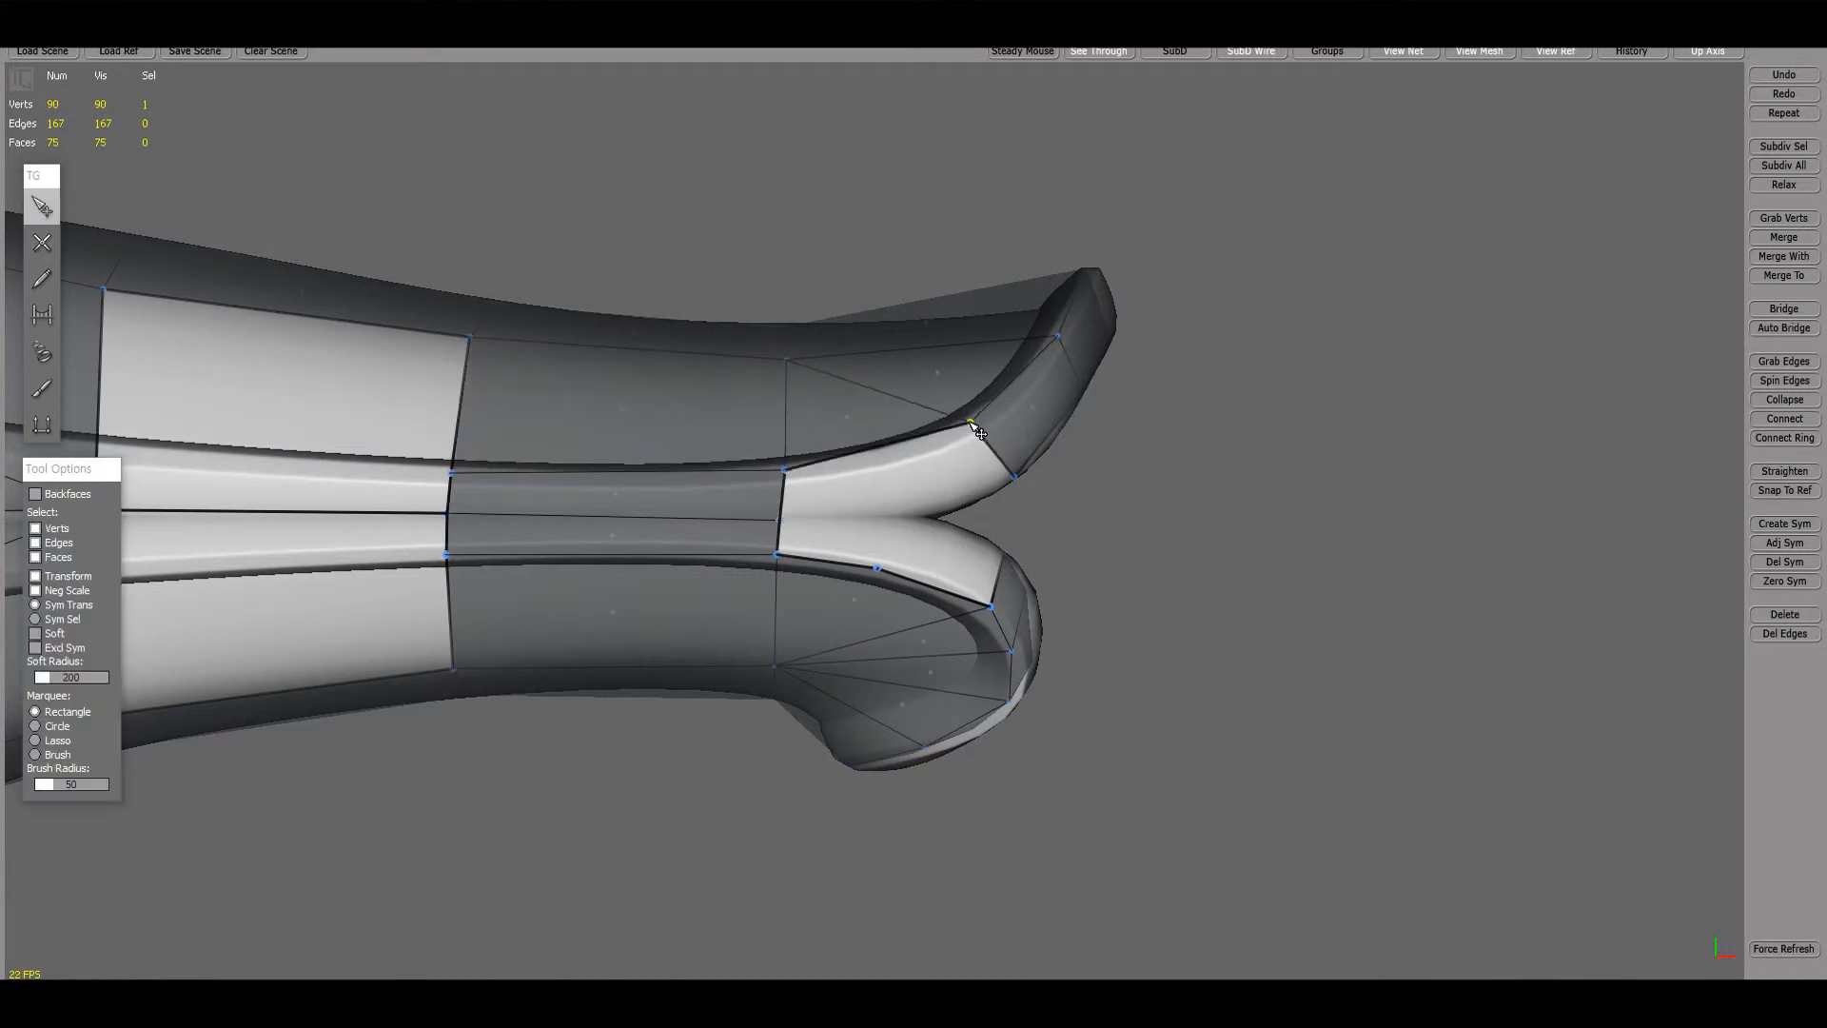
alt+drag(970, 422, 976, 400)
- Extend the central seam to the fork and fill the open areas leading onto both curled lips
key(w)
drag(1015, 460, 897, 513)
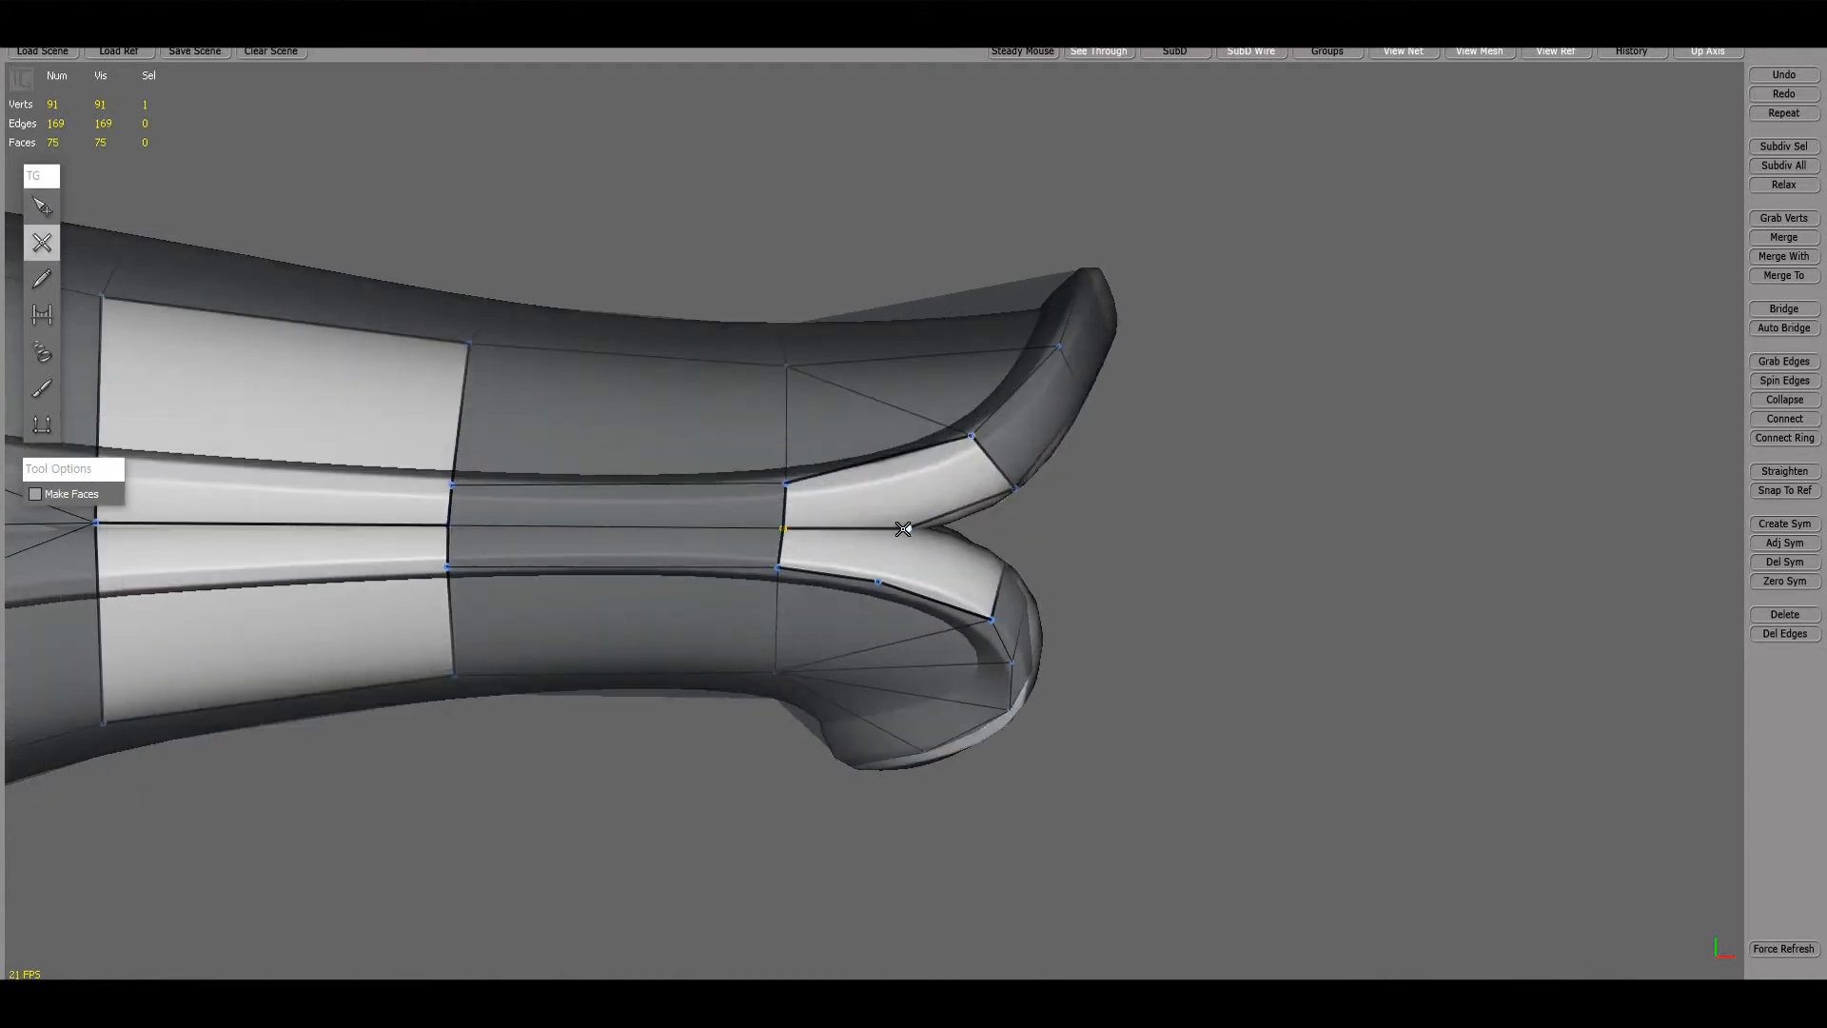
click(903, 528)
alt+drag(903, 528, 897, 450)
alt+drag(924, 514, 919, 514)
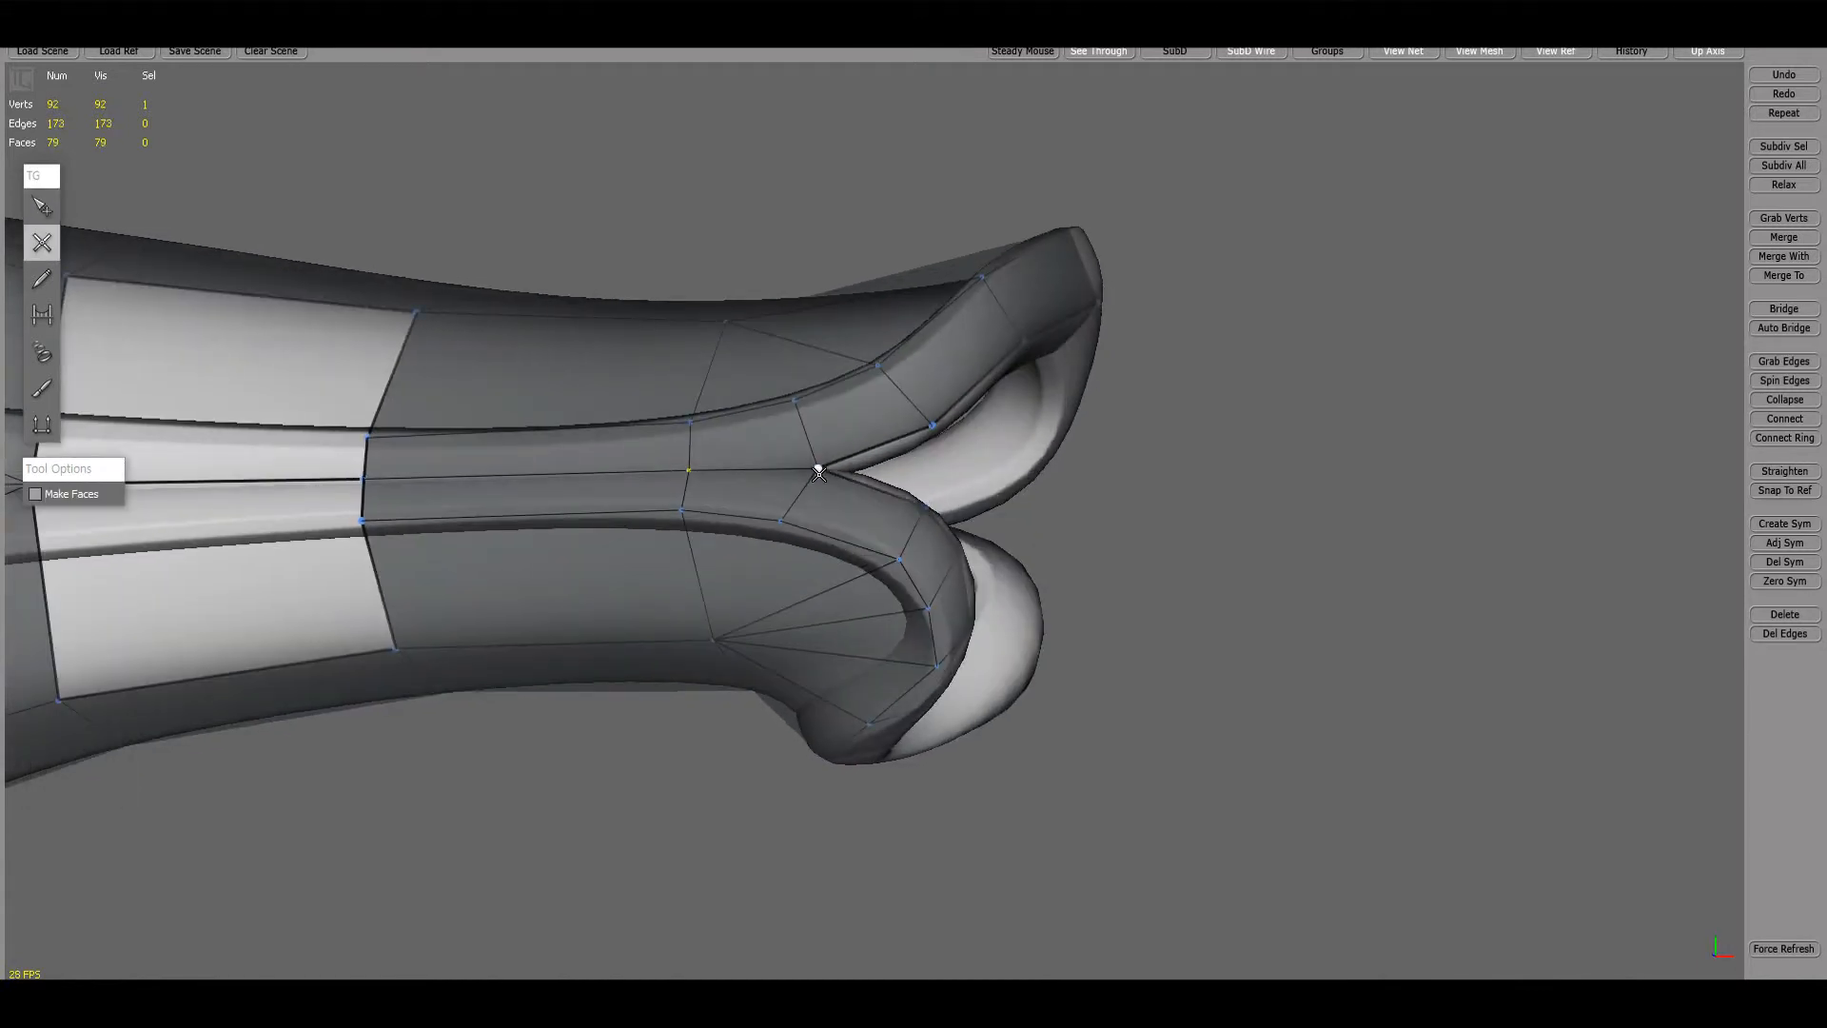
- Continue the rim vertices from the fork towards the flared collar on both sides of the seam
key(q)
alt+drag(818, 473, 795, 522)
alt+middle_drag(796, 523, 1094, 519)
drag(810, 487, 903, 529)
alt+drag(1135, 568, 1094, 530)
click(456, 420)
alt+middle_drag(457, 419, 660, 453)
click(938, 398)
alt+middle_drag(1094, 486, 886, 516)
- Fill the faces between the two panel rims along the central seam
key(q)
click(1027, 560)
click(1376, 529)
key(q)
key(q)
key(w)
click(886, 516)
click(1236, 515)
click(1578, 504)
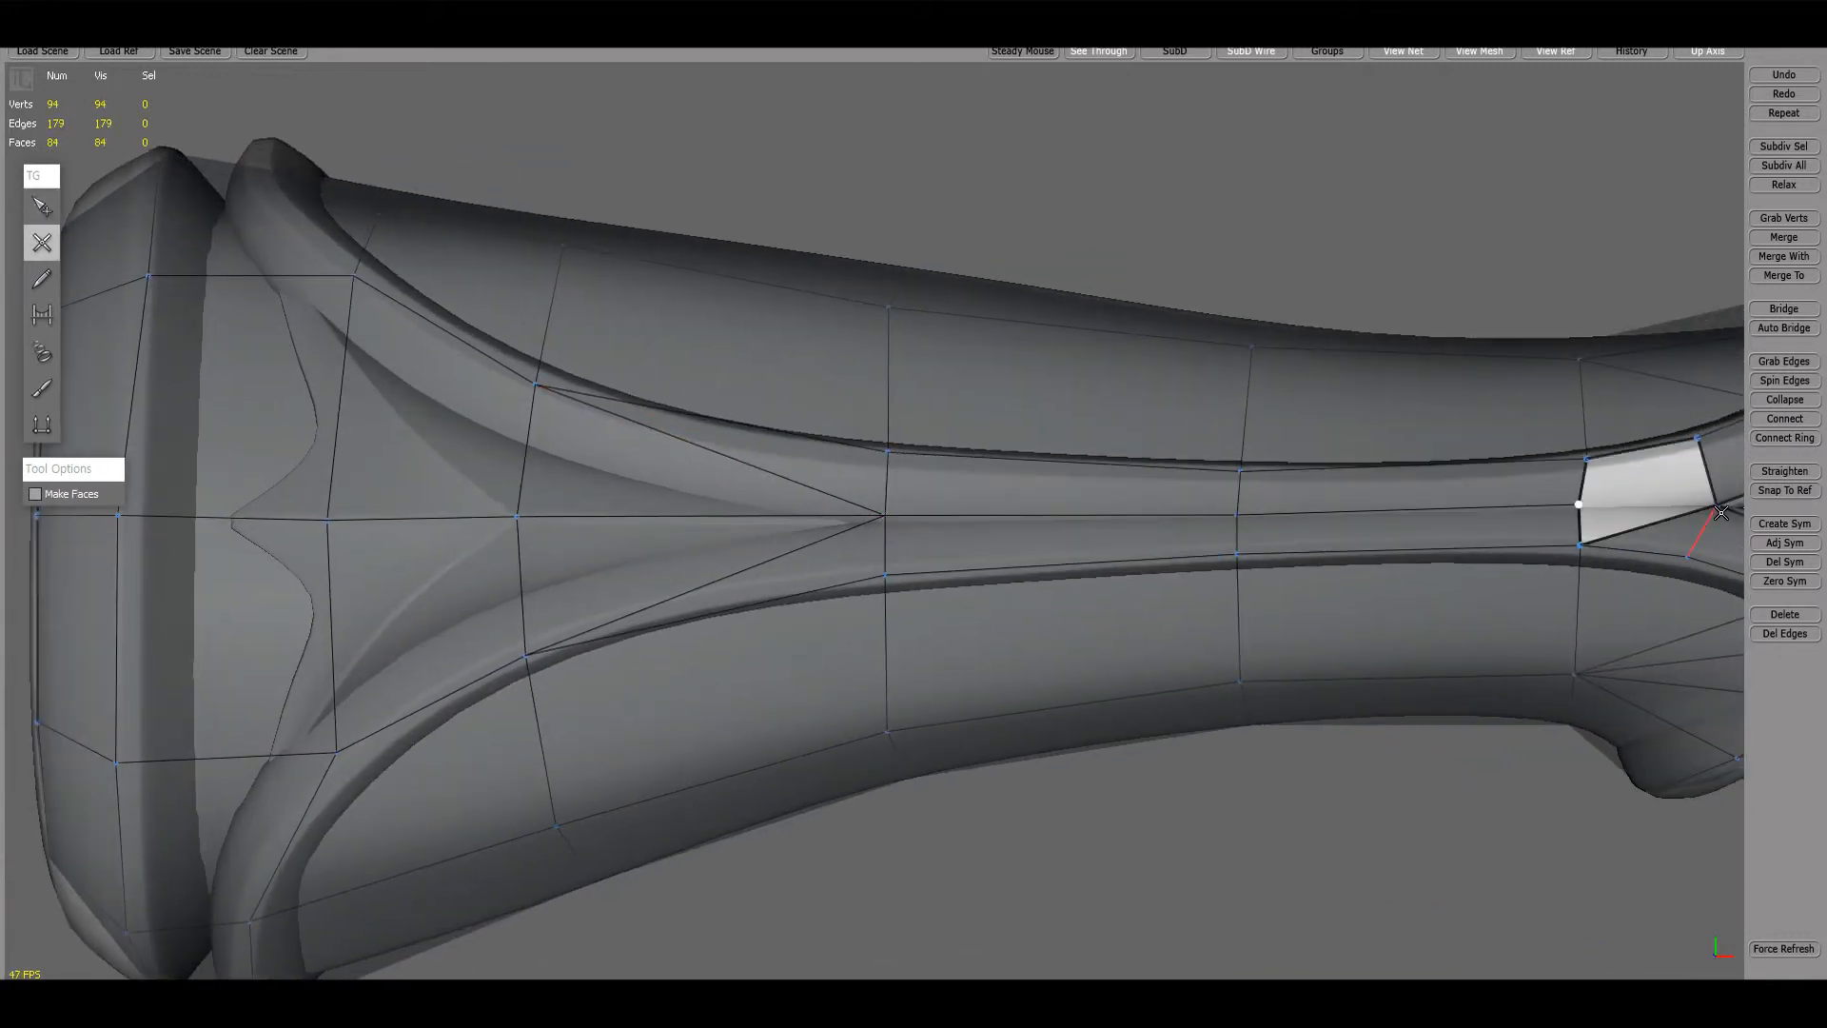
- Rebuild the open section of the central strip just before the fork
key(Delete)
alt+middle_drag(1712, 519, 1223, 515)
click(1147, 512)
key(c)
alt+right_drag(1146, 512, 1097, 514)
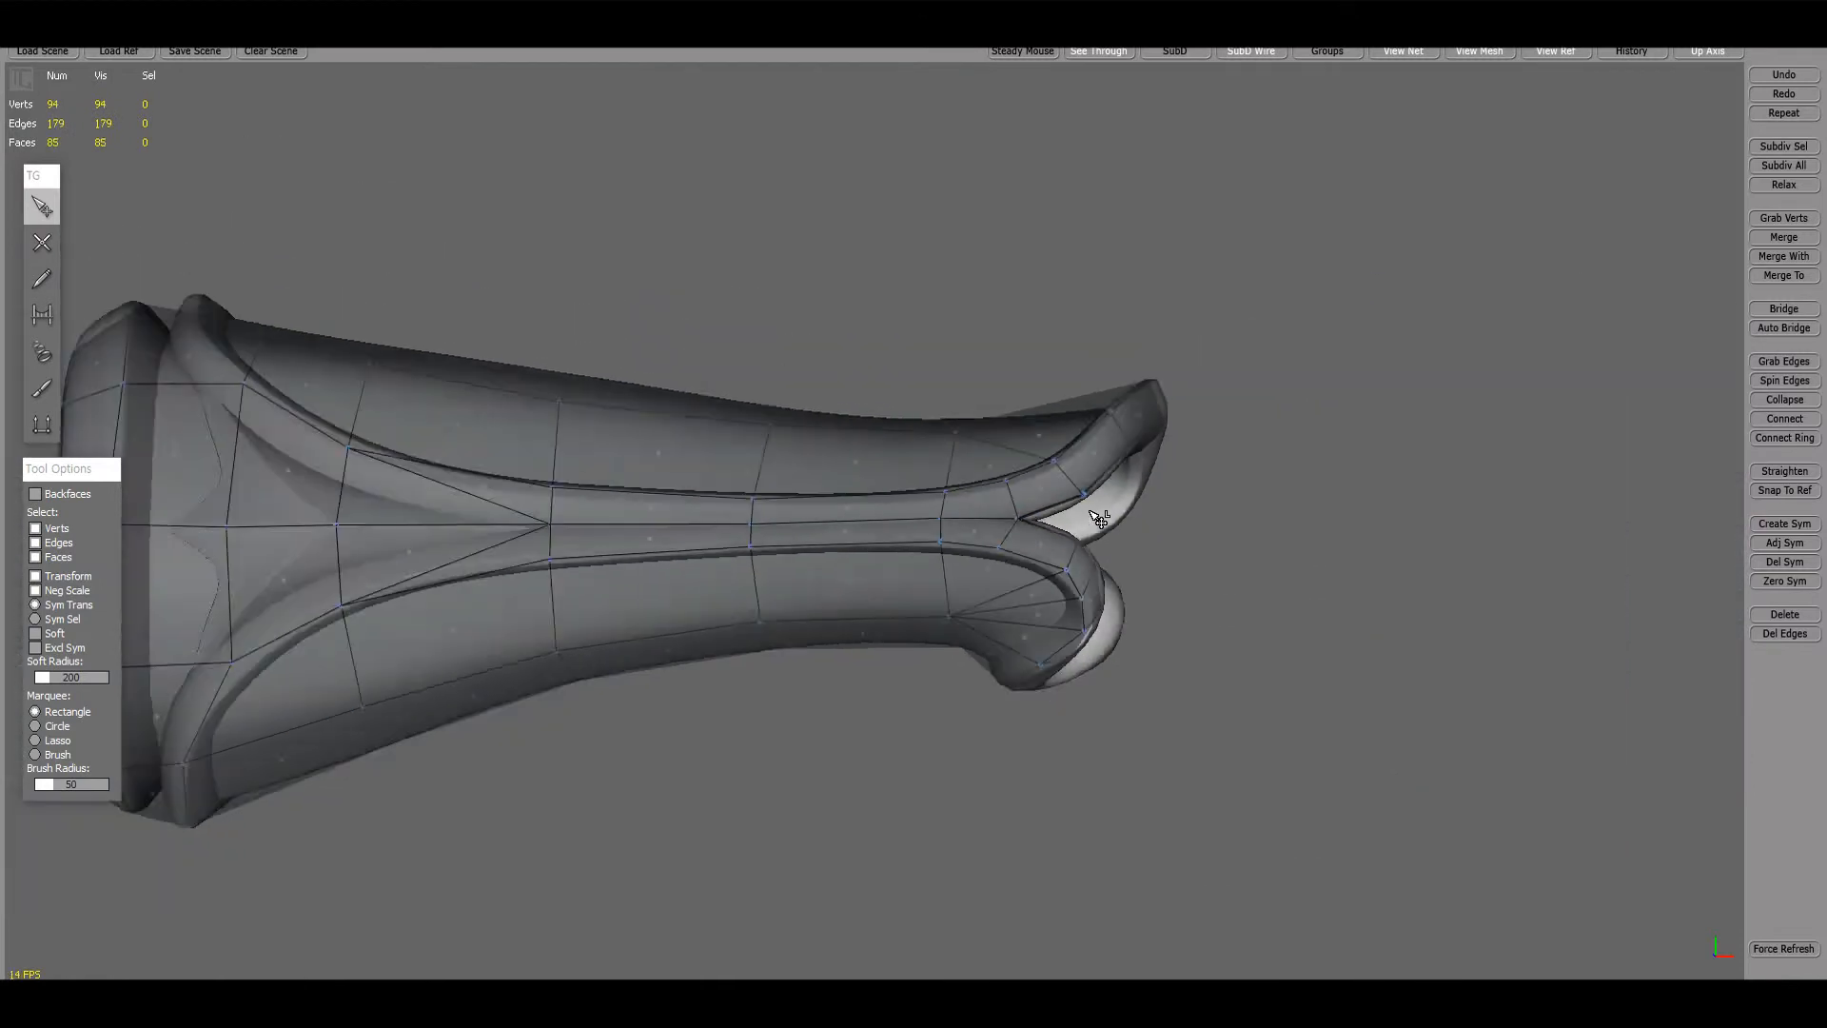
- On the sleeve's opposite side, place vertices along the upper panel's rim and rebuild the faces around them
alt+drag(1098, 513, 614, 483)
alt+right_drag(613, 483, 723, 534)
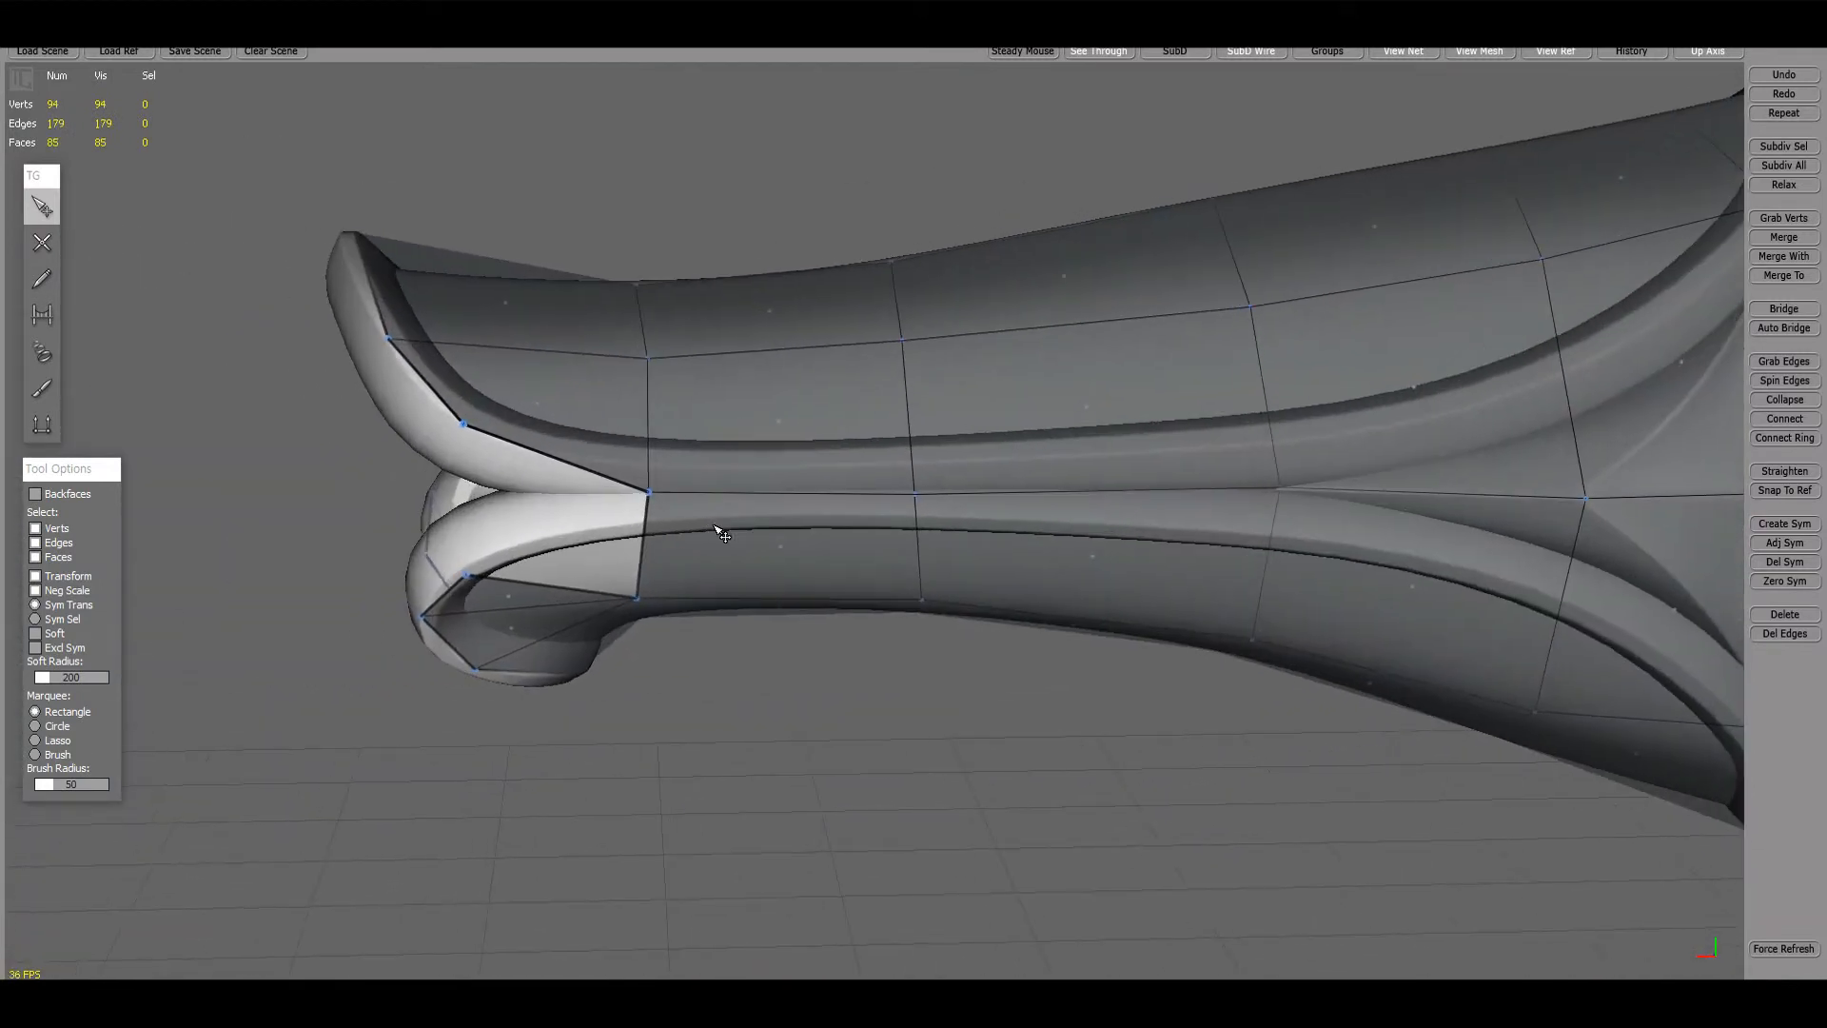
click(464, 427)
click(649, 457)
click(913, 453)
click(1272, 428)
click(1561, 369)
key(q)
key(w)
alt+drag(757, 487, 754, 439)
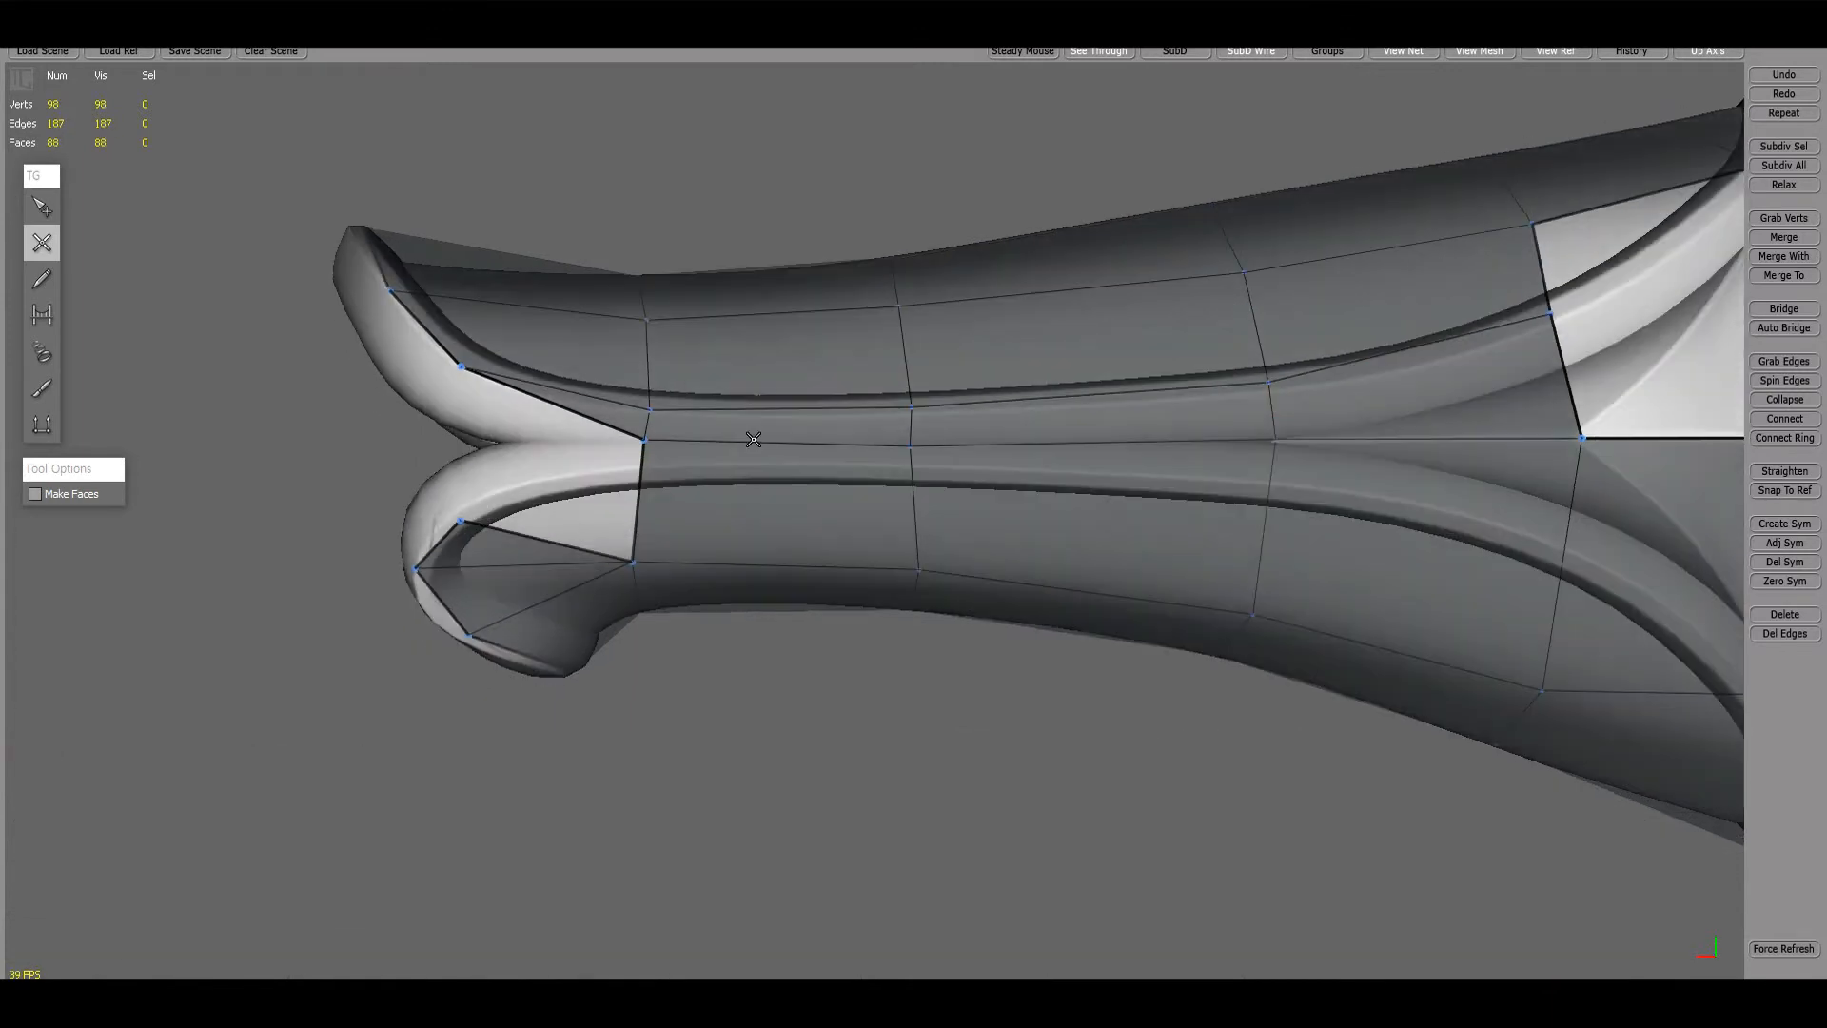
- Place matching vertices along the lower panel's rim on this side and create faces up to the seam
click(641, 475)
click(911, 469)
click(1268, 489)
click(1562, 558)
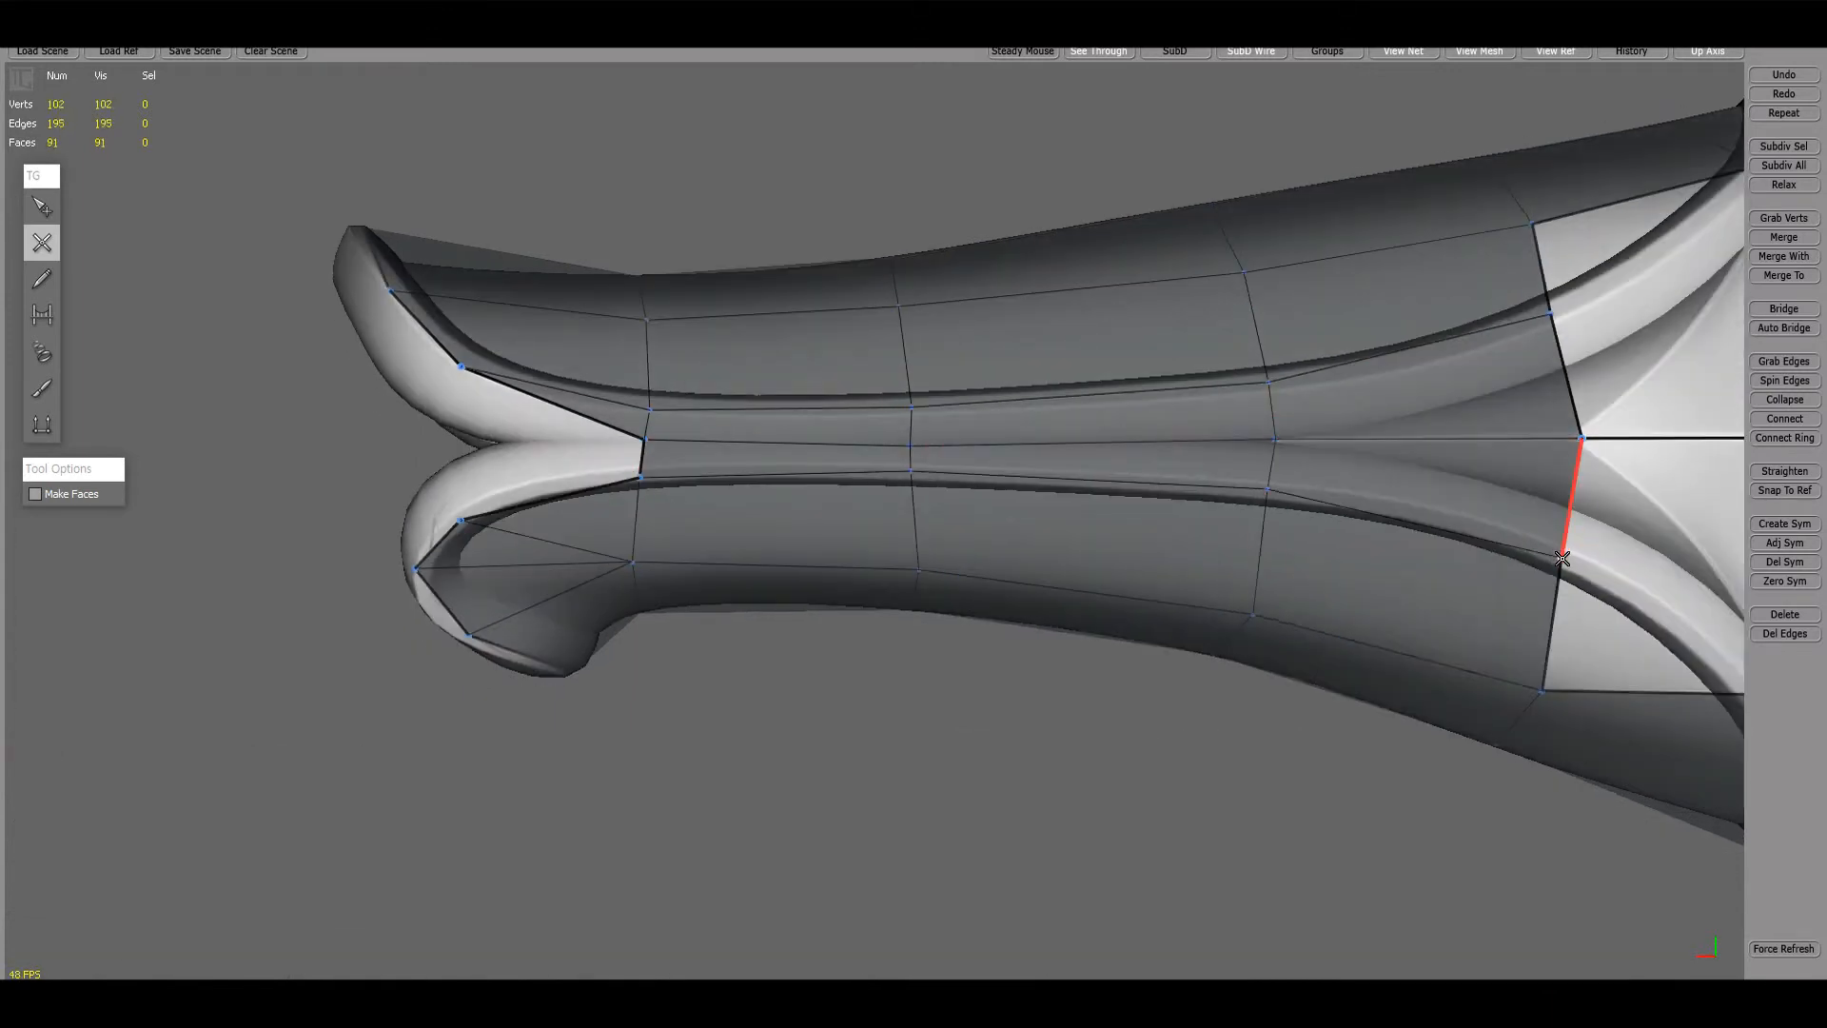
alt+drag(1336, 485, 1223, 514)
- Clear the face at this side's fork and rebuild the mesh across the split onto both curled lips
key(q)
alt+drag(605, 492, 652, 486)
click(533, 461)
key(Delete)
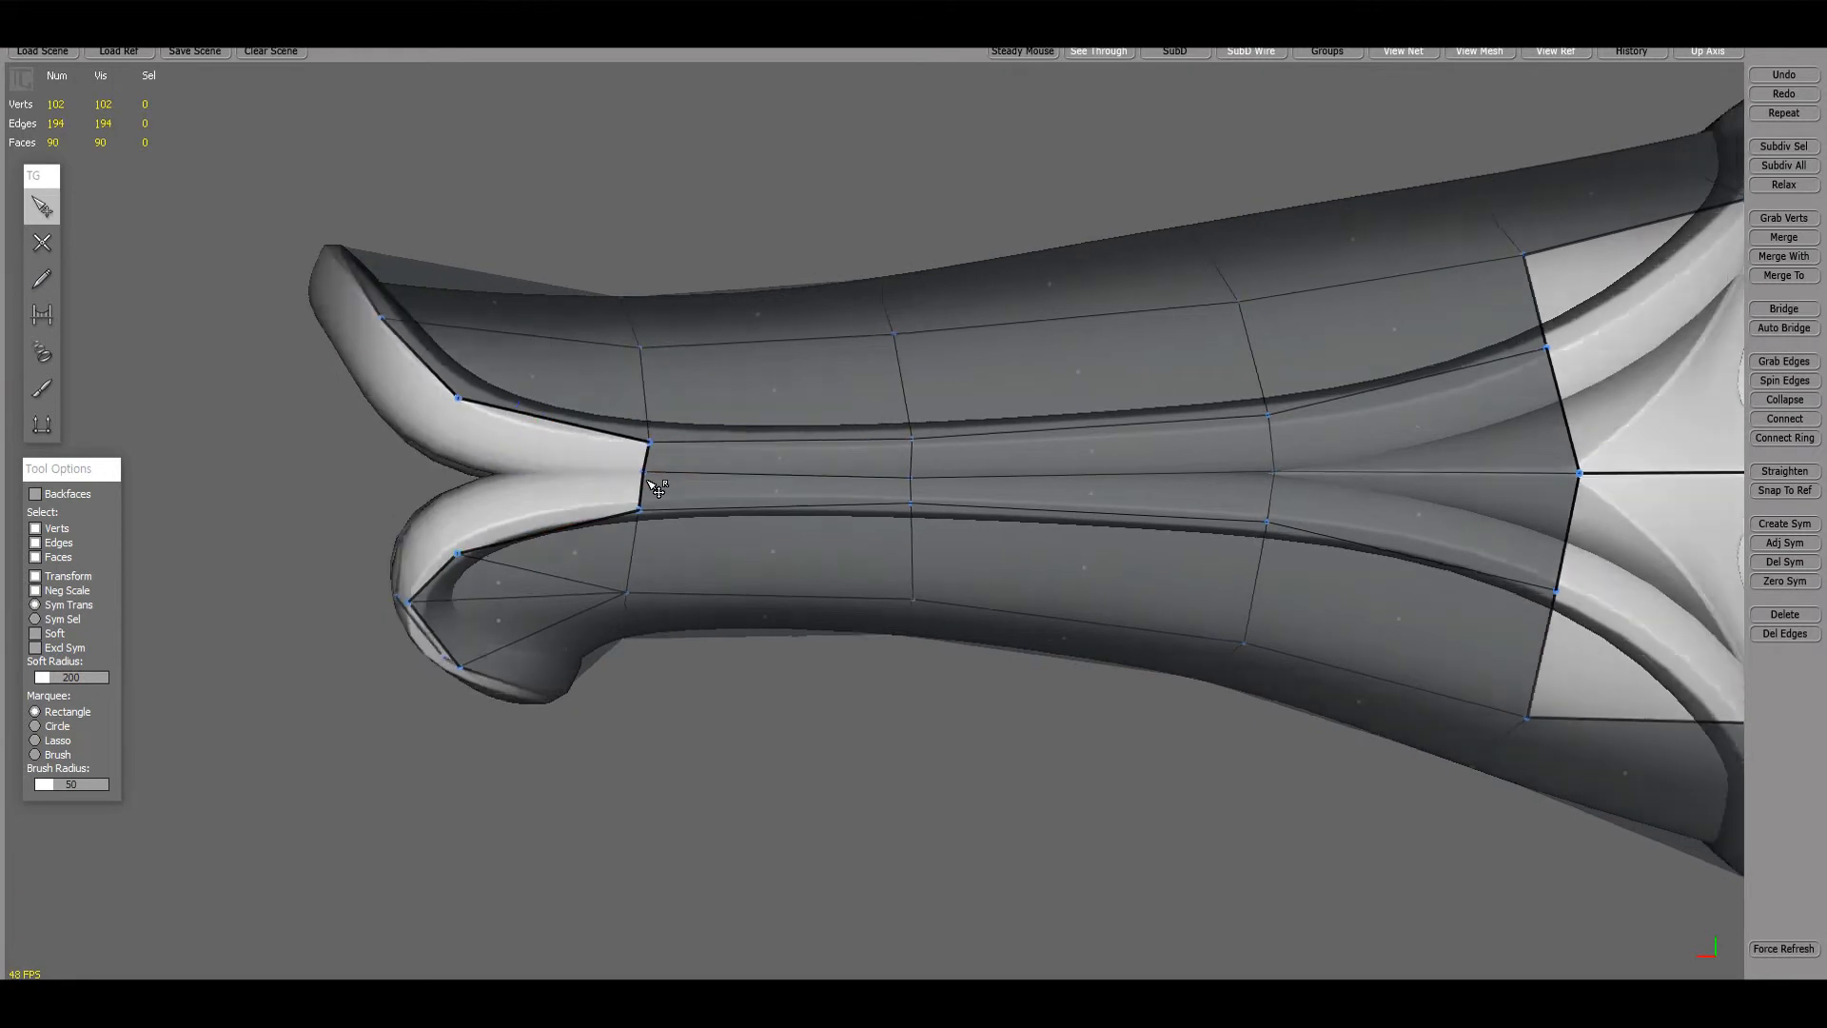
click(459, 402)
key(q)
alt+drag(460, 407, 669, 408)
click(687, 410)
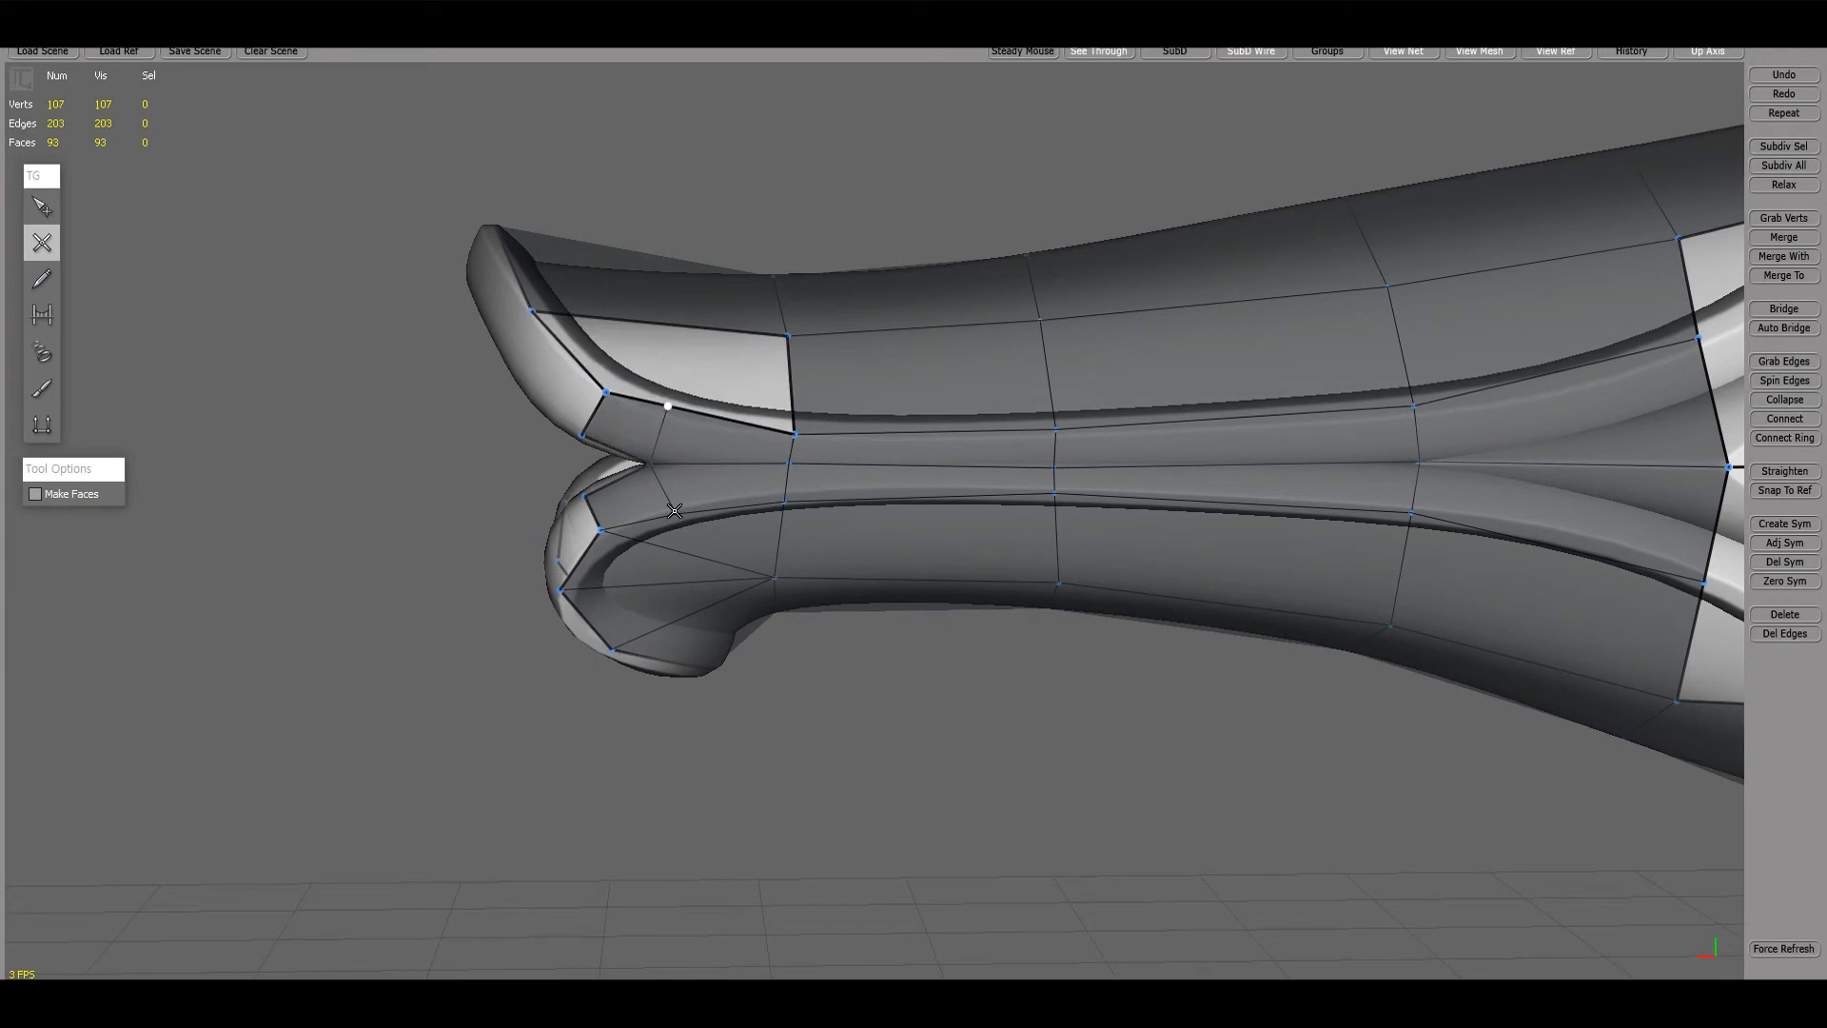
alt+drag(675, 511, 687, 374)
- Fill the faces beside the rim near the narrow end and extend the strip along the upper curled lip
key(q)
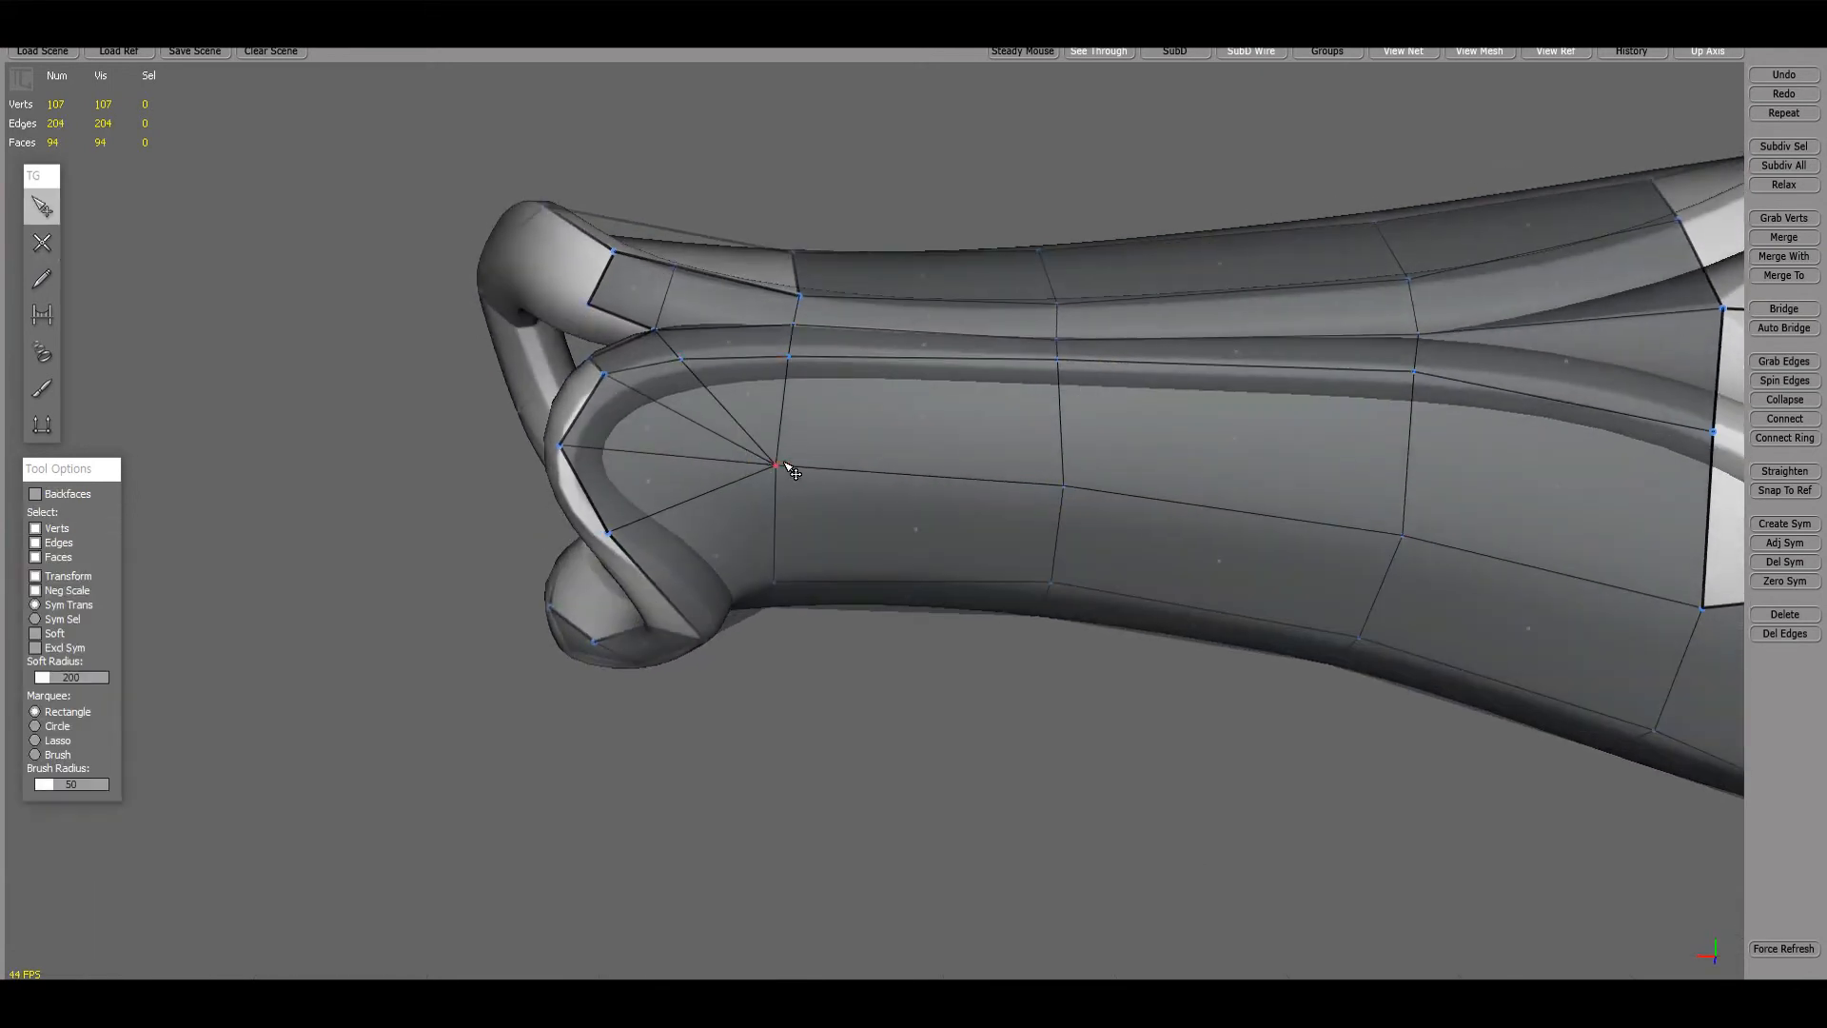
click(786, 465)
alt+drag(786, 473, 686, 295)
key(w)
key(q)
click(816, 380)
key(w)
click(747, 332)
click(789, 273)
alt+drag(742, 379, 797, 387)
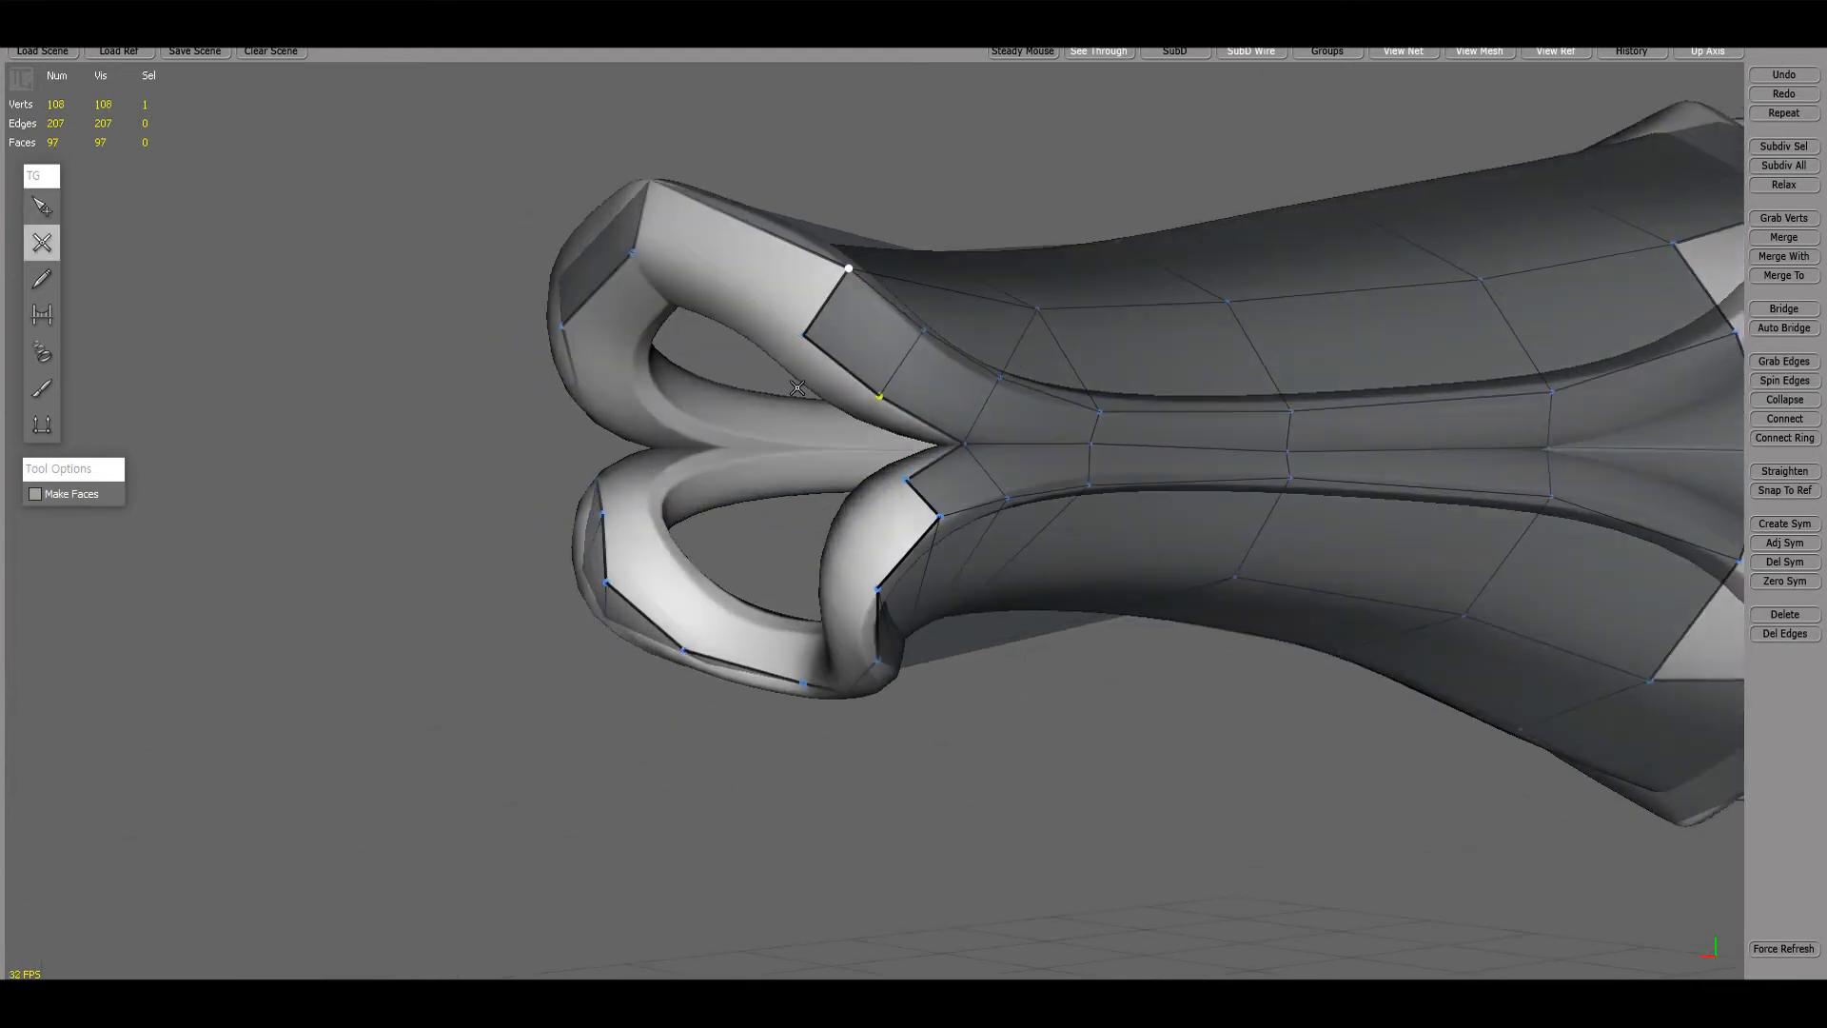
alt+drag(635, 255, 578, 314)
- Fill the openings between the panel rims and the flared collar on this side
alt+drag(720, 418, 992, 369)
key(w)
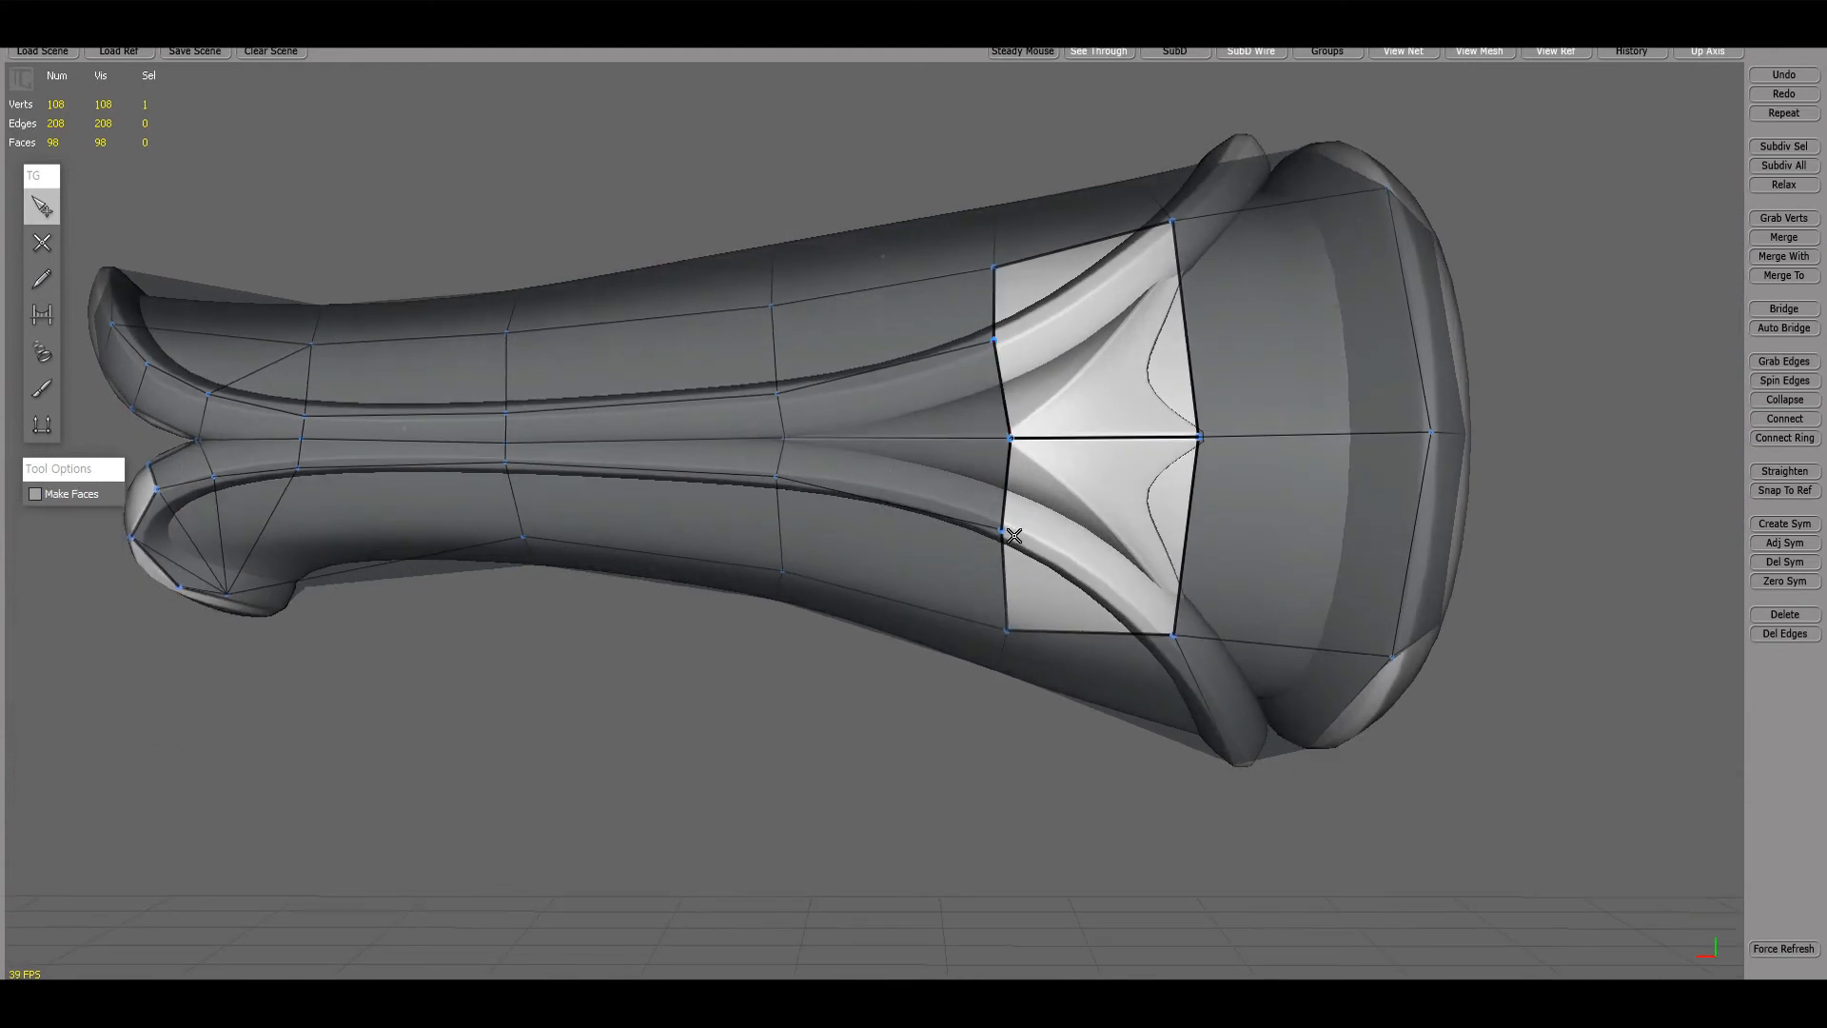
right_click(1007, 534)
click(1176, 632)
right_click(989, 346)
click(1174, 218)
- Create the remaining faces joining the rim vertices to the neighbouring mesh edges around the sleeve
alt+drag(685, 371, 972, 290)
click(861, 301)
click(945, 136)
alt+drag(944, 136, 752, 340)
right_click(785, 381)
click(857, 232)
- Close the remaining gap in the side panel near the curled lip
key(q)
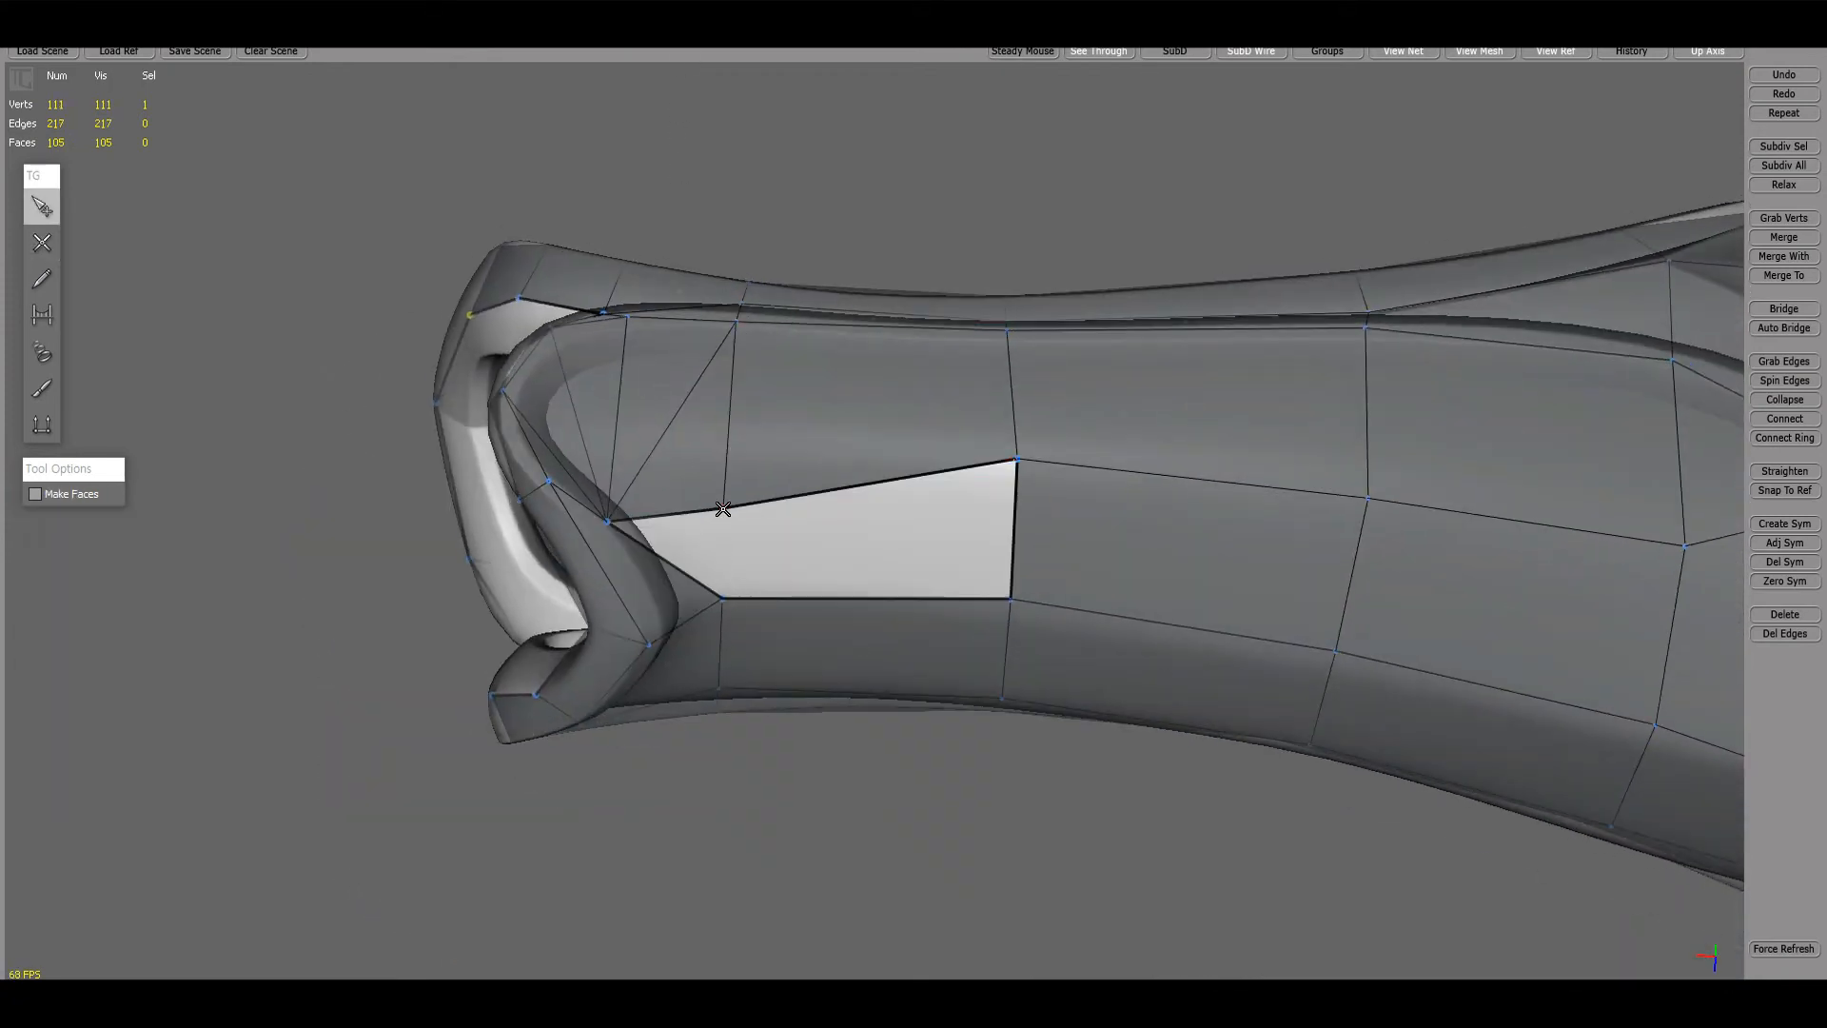
click(723, 509)
key(w)
alt+drag(724, 509, 1060, 680)
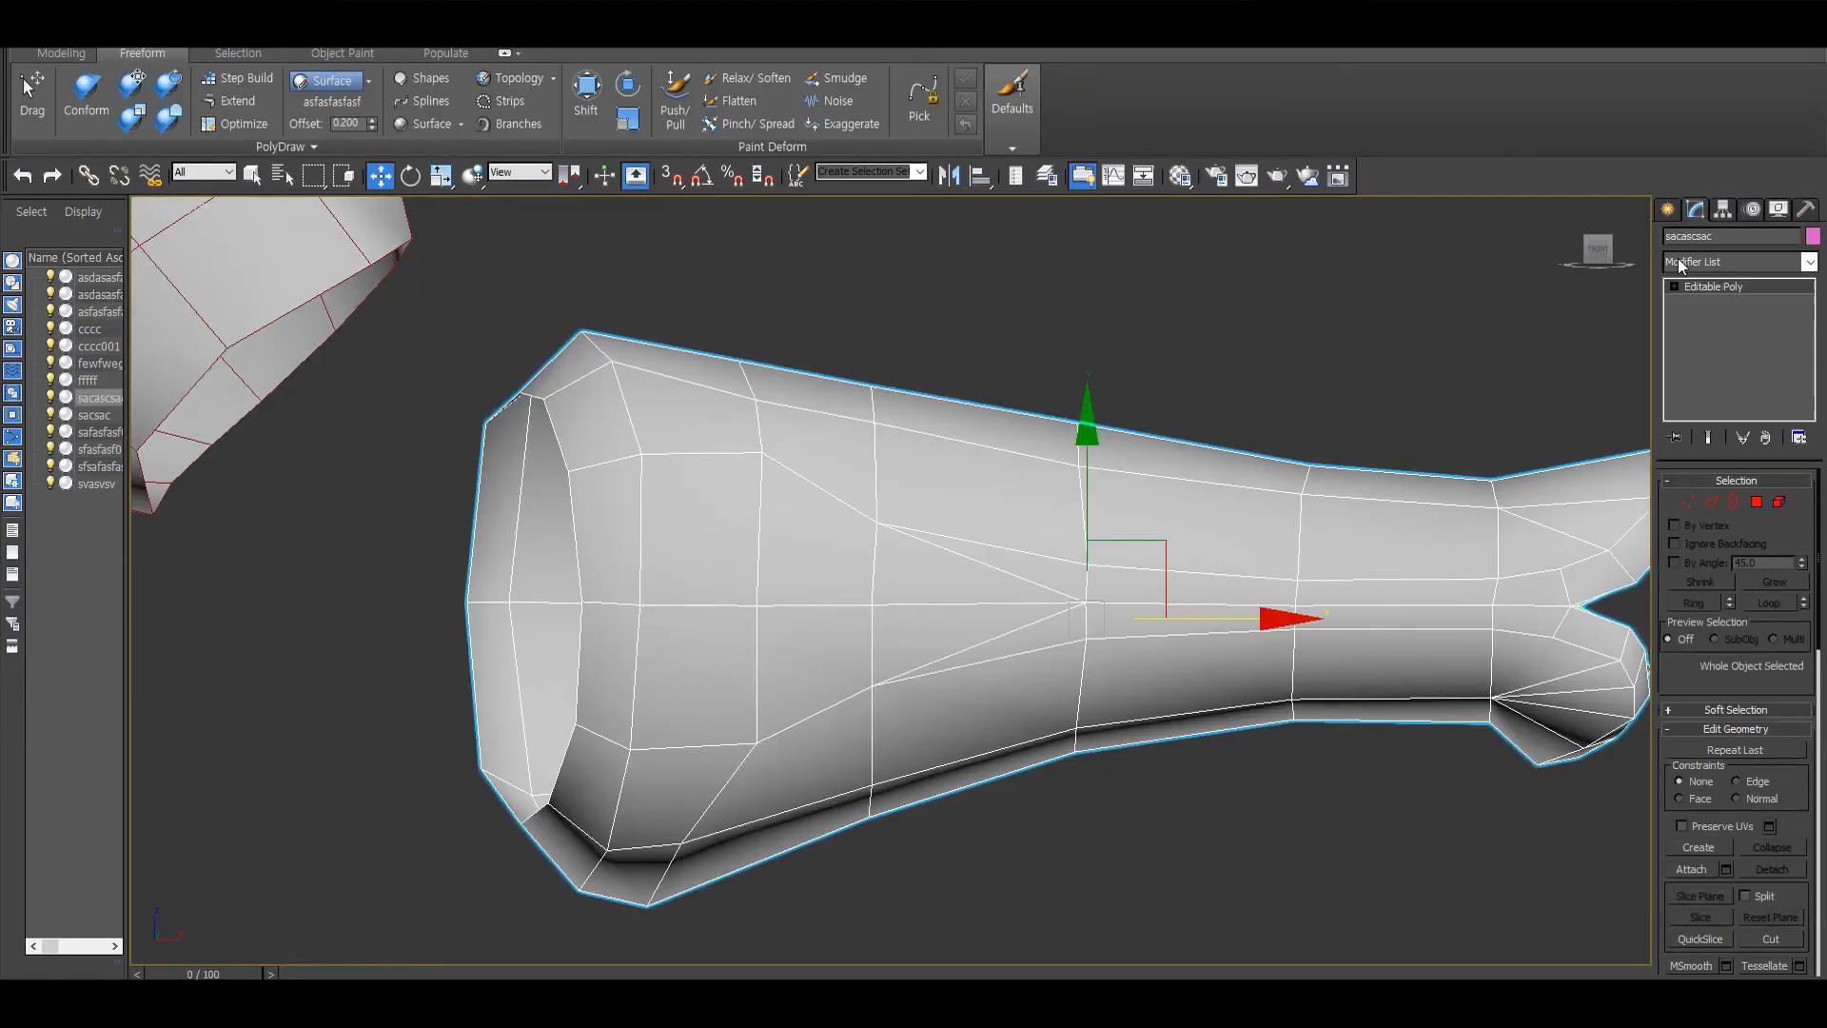
- Switch to 3ds Max and remove the extra edges flanking the sleeve's central seam midway along its length
key(2)
click(1096, 574)
scroll(1096, 576, up, 1)
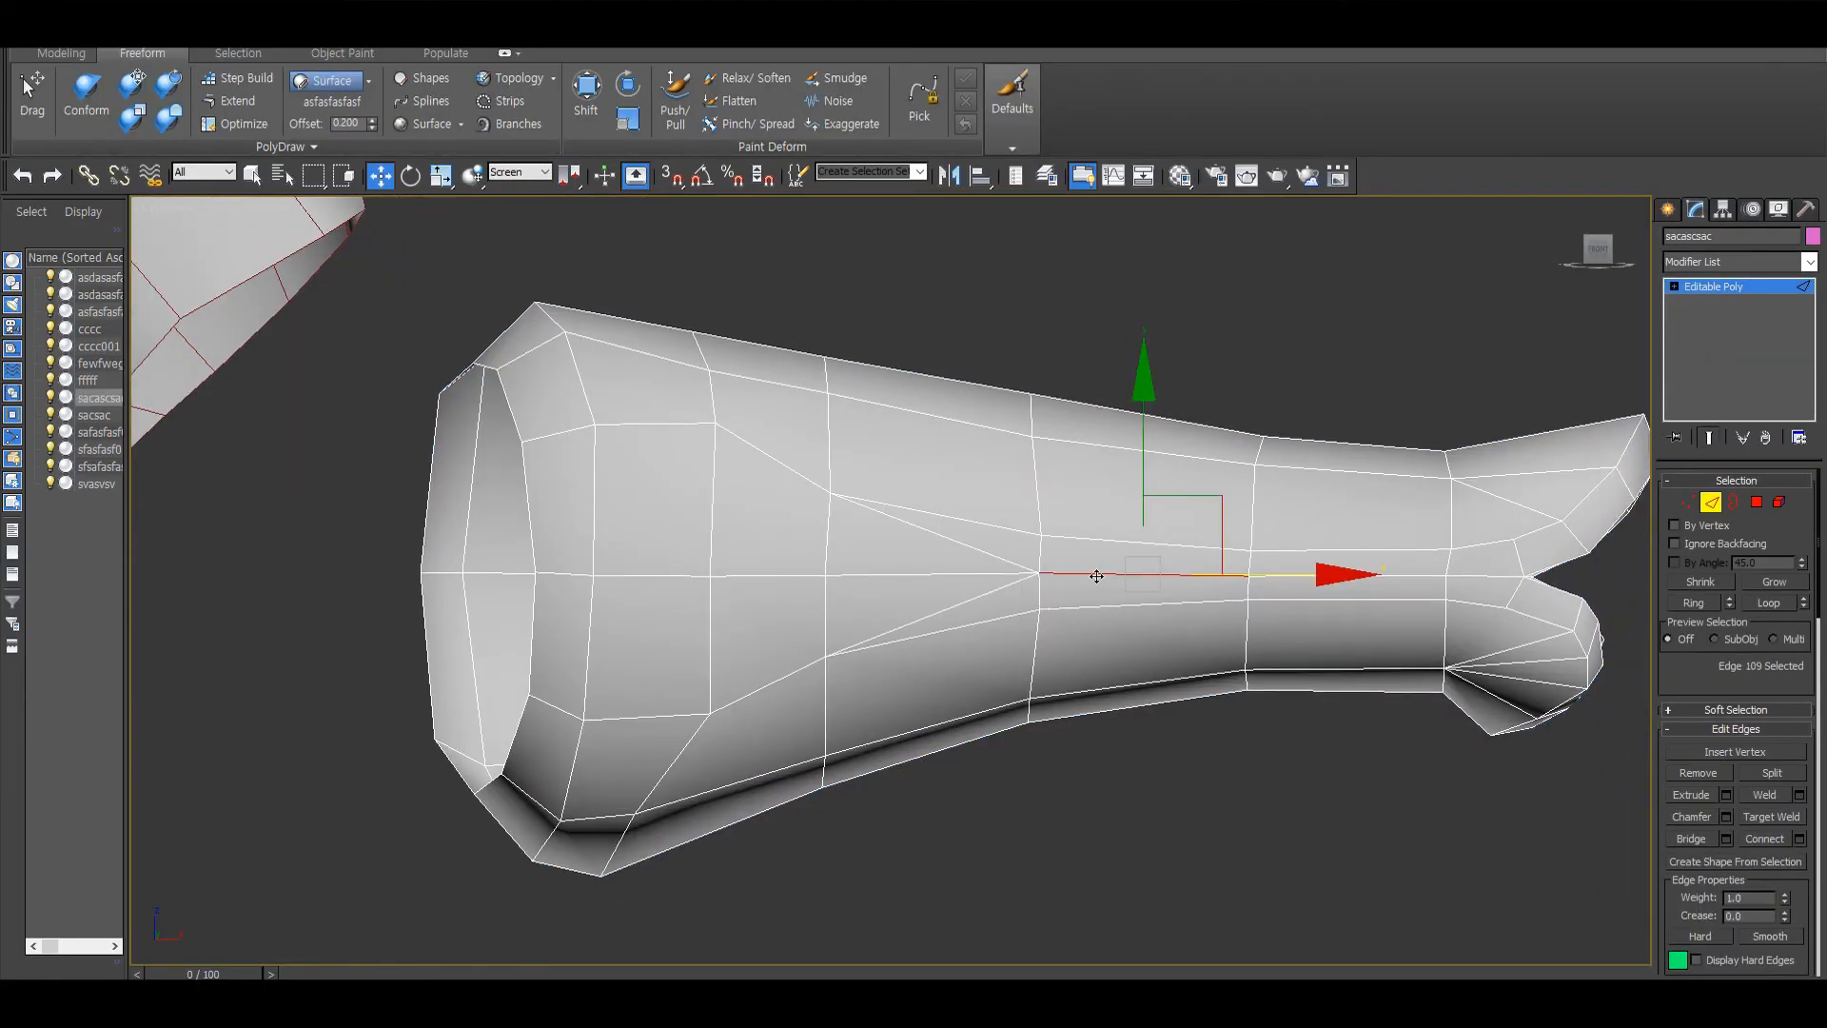
middle_drag(1129, 598, 1171, 597)
double_click(1170, 552)
ctrl+double_click(1171, 593)
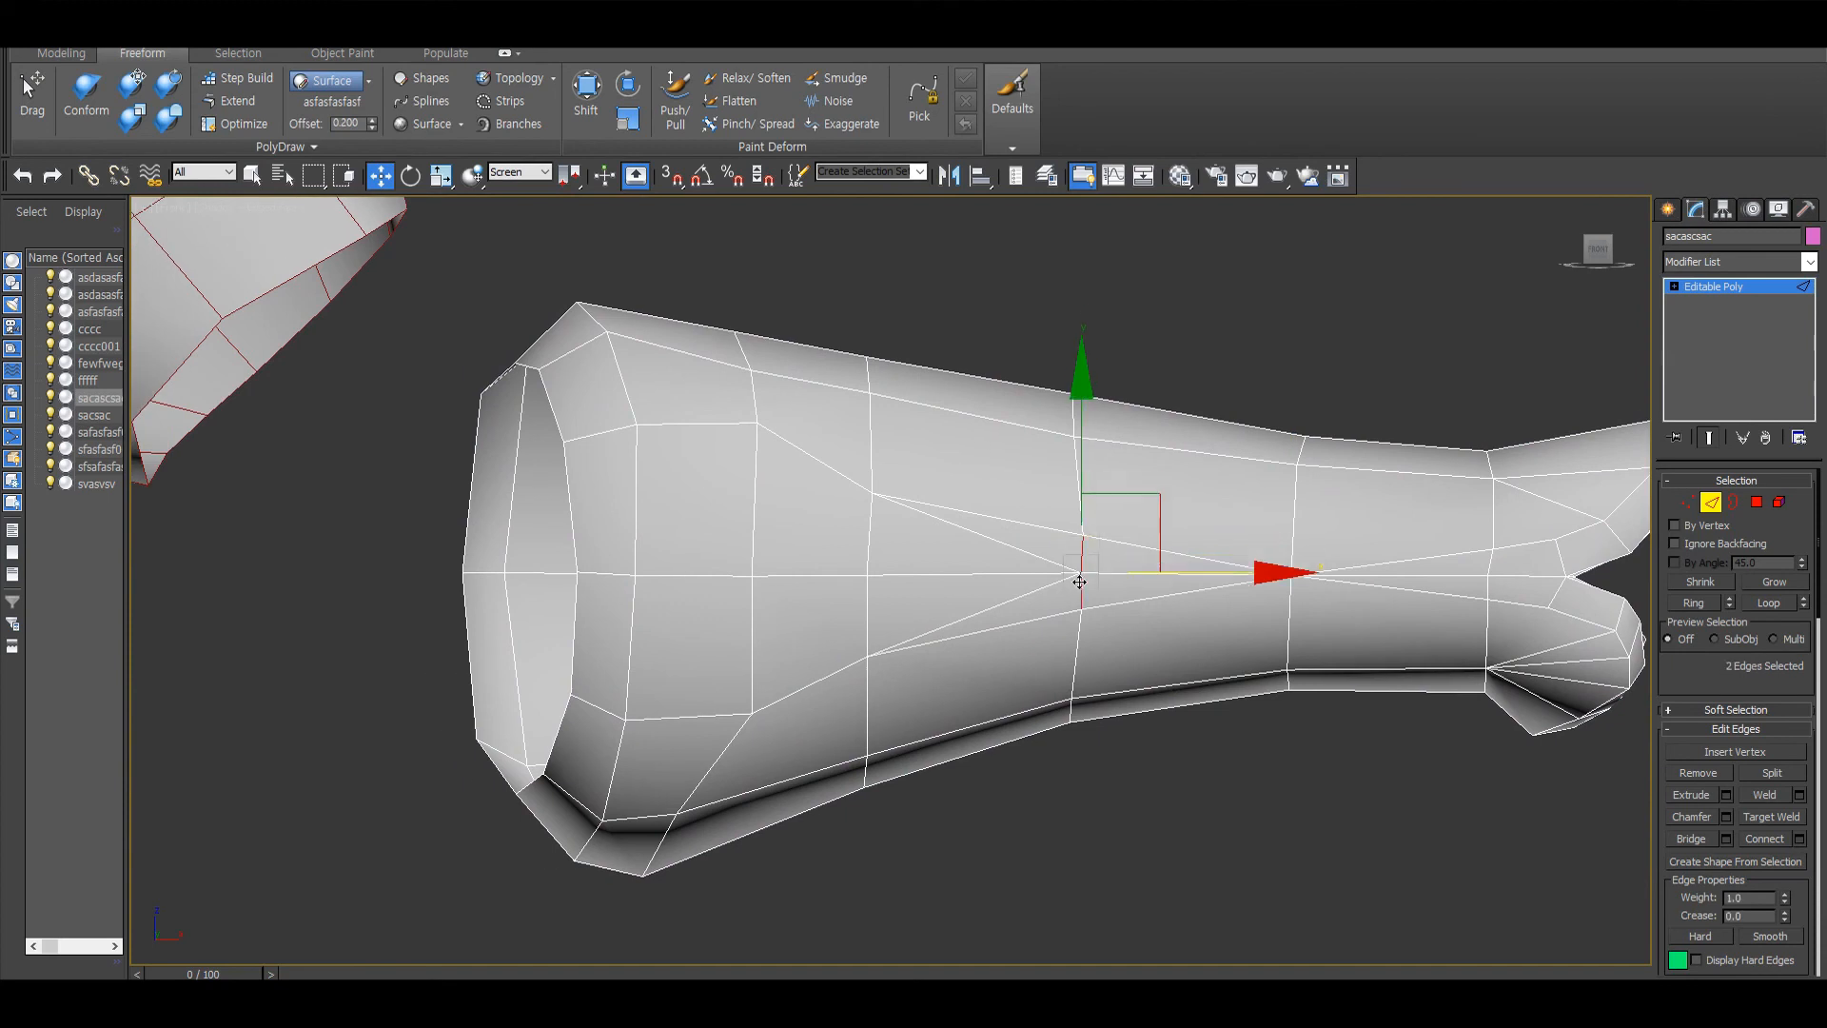
key(ctrl+BackSpace)
middle_drag(1049, 582, 1205, 582)
middle_drag(1005, 551, 845, 513)
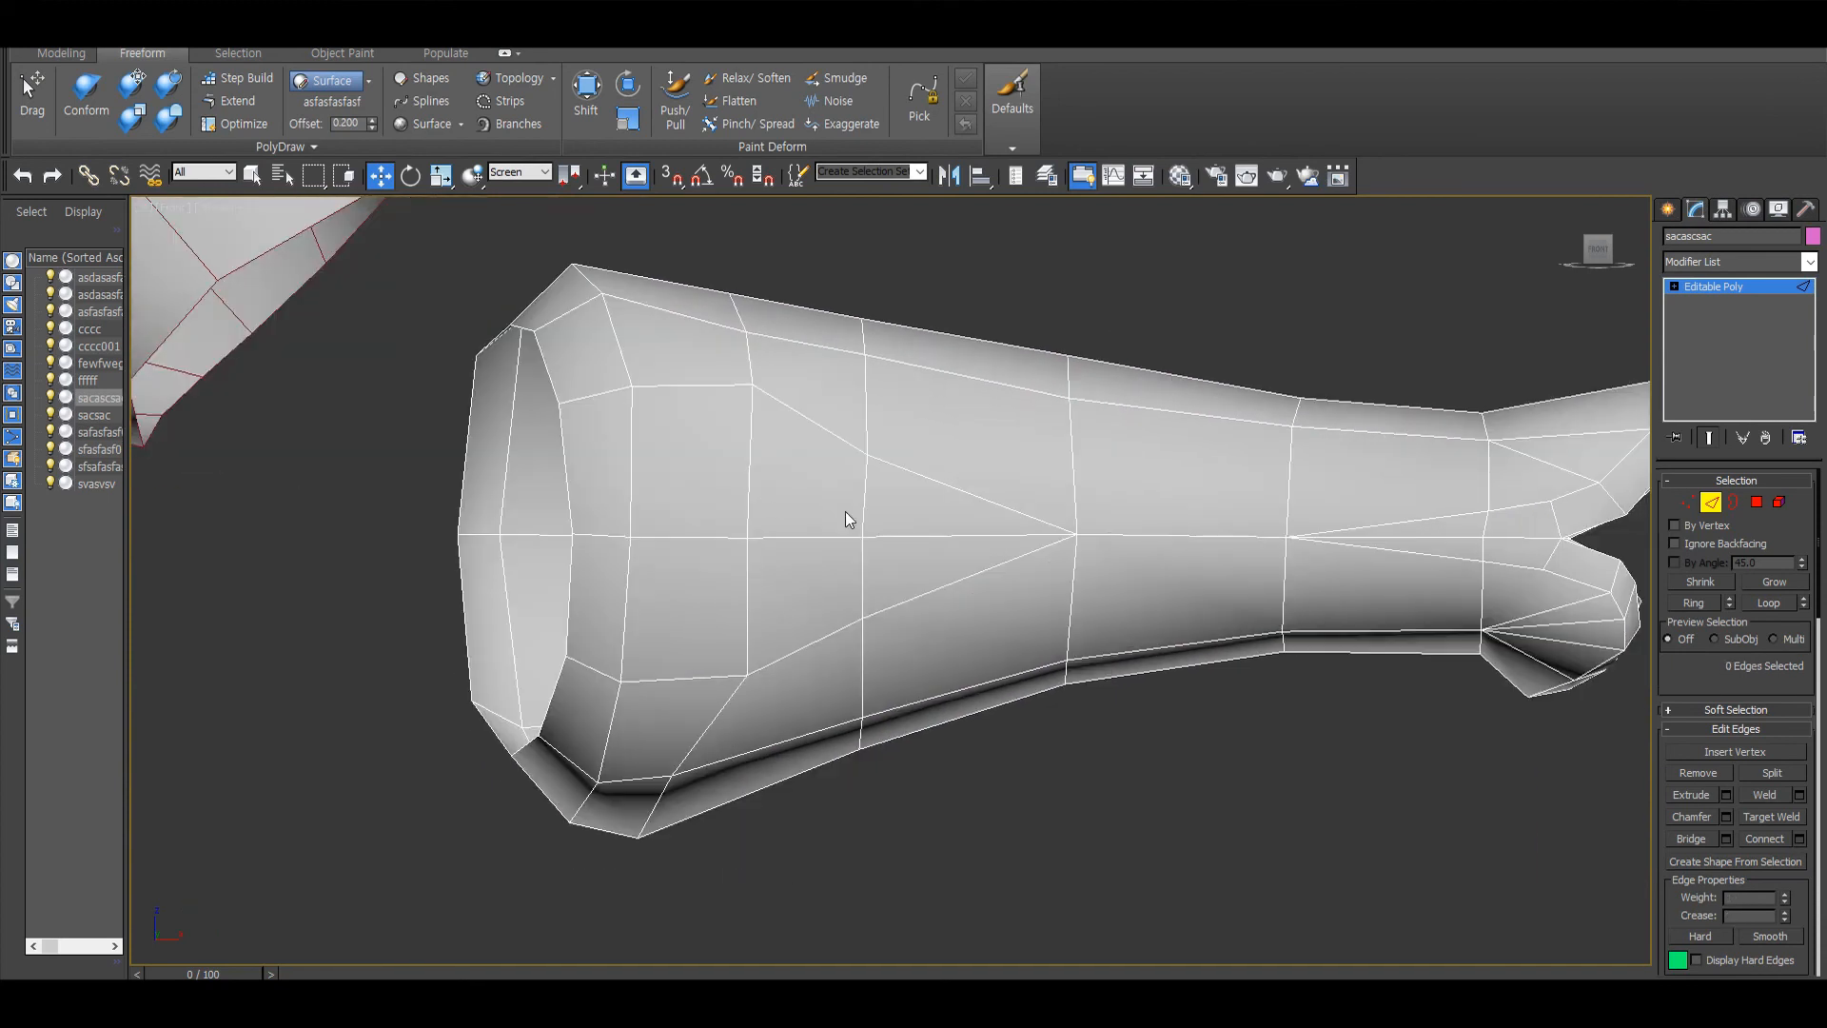